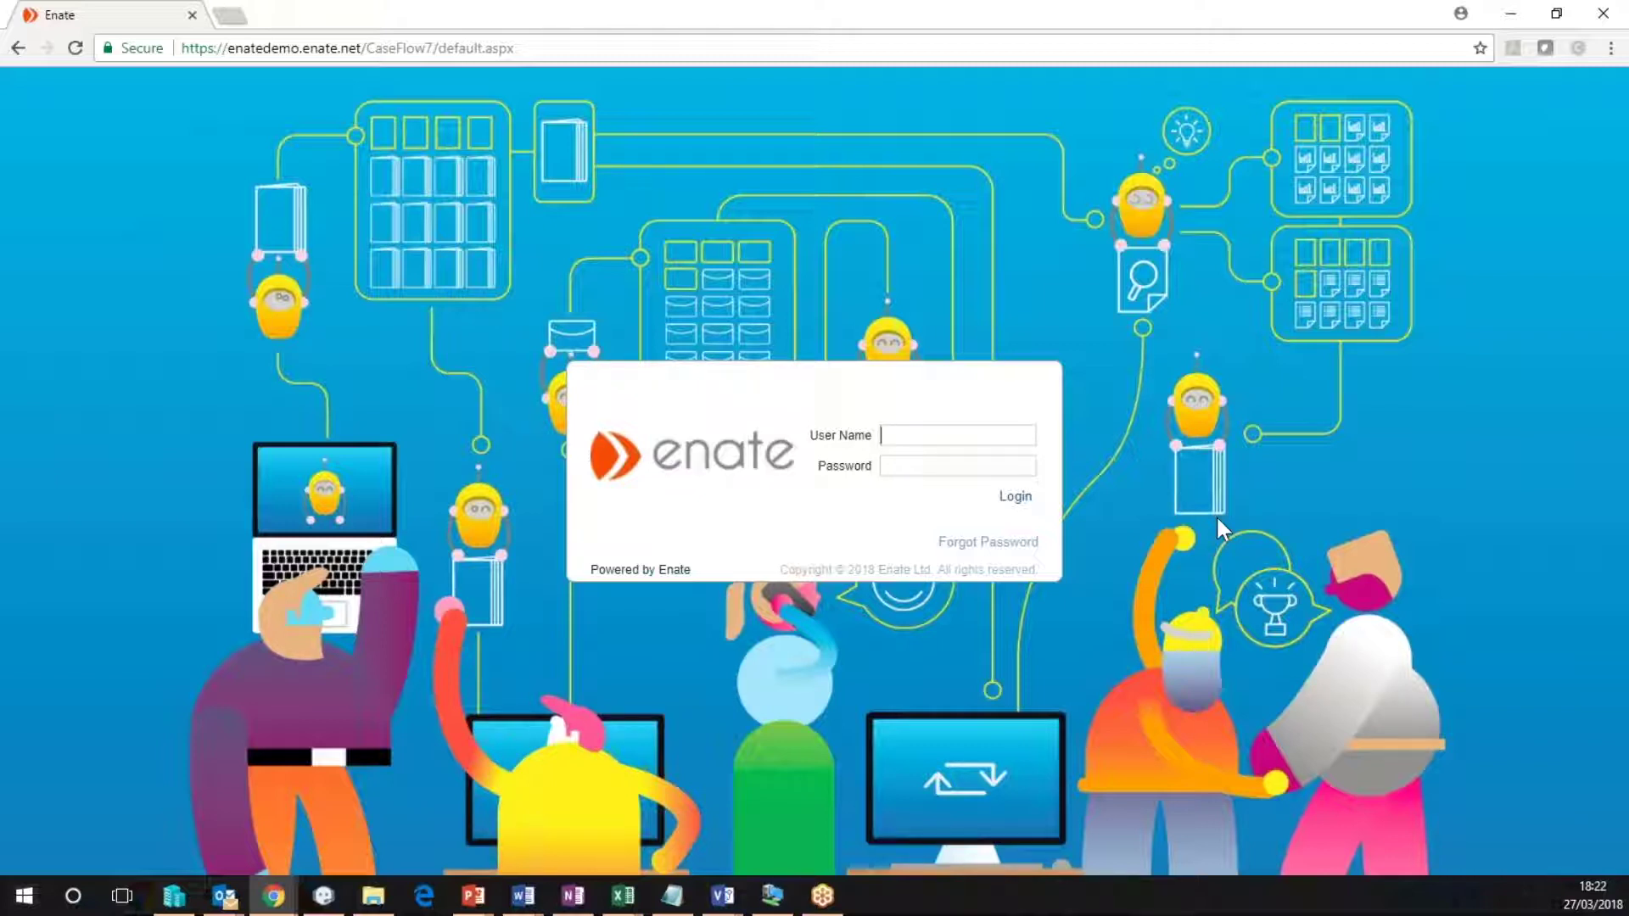
Sign in to Enate as the HR admin with the user name and password.
key(Tab)
text(•••••)
key(Return)
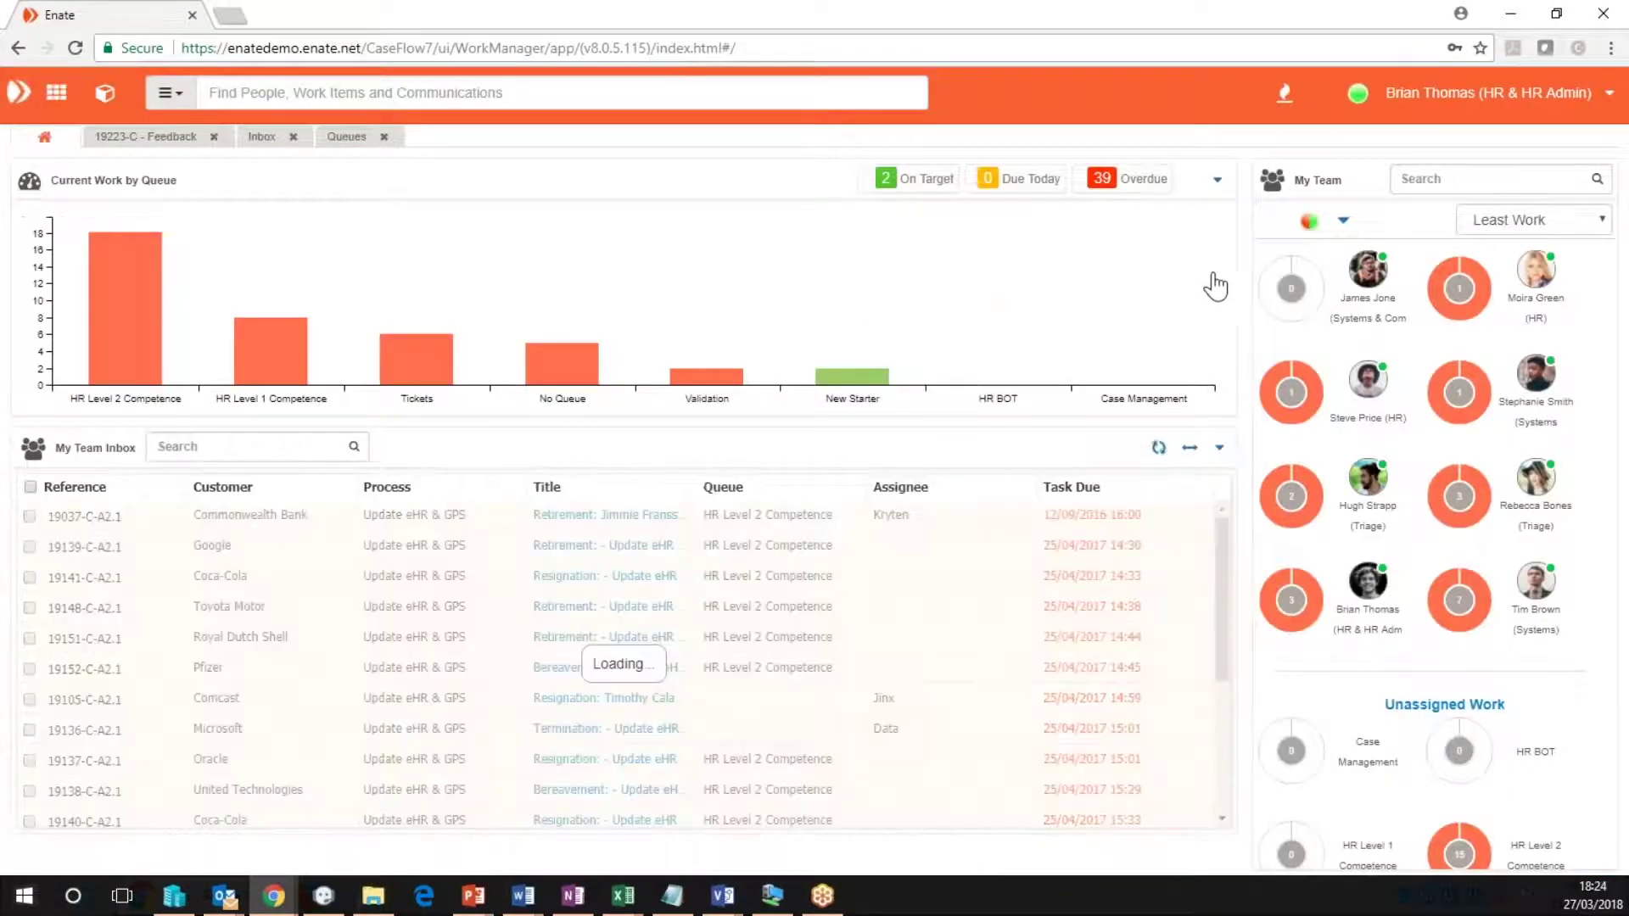
Scroll the My Team panel down to the Bots section, where Office Tools holds 18 items.
mouse_move(1171, 307)
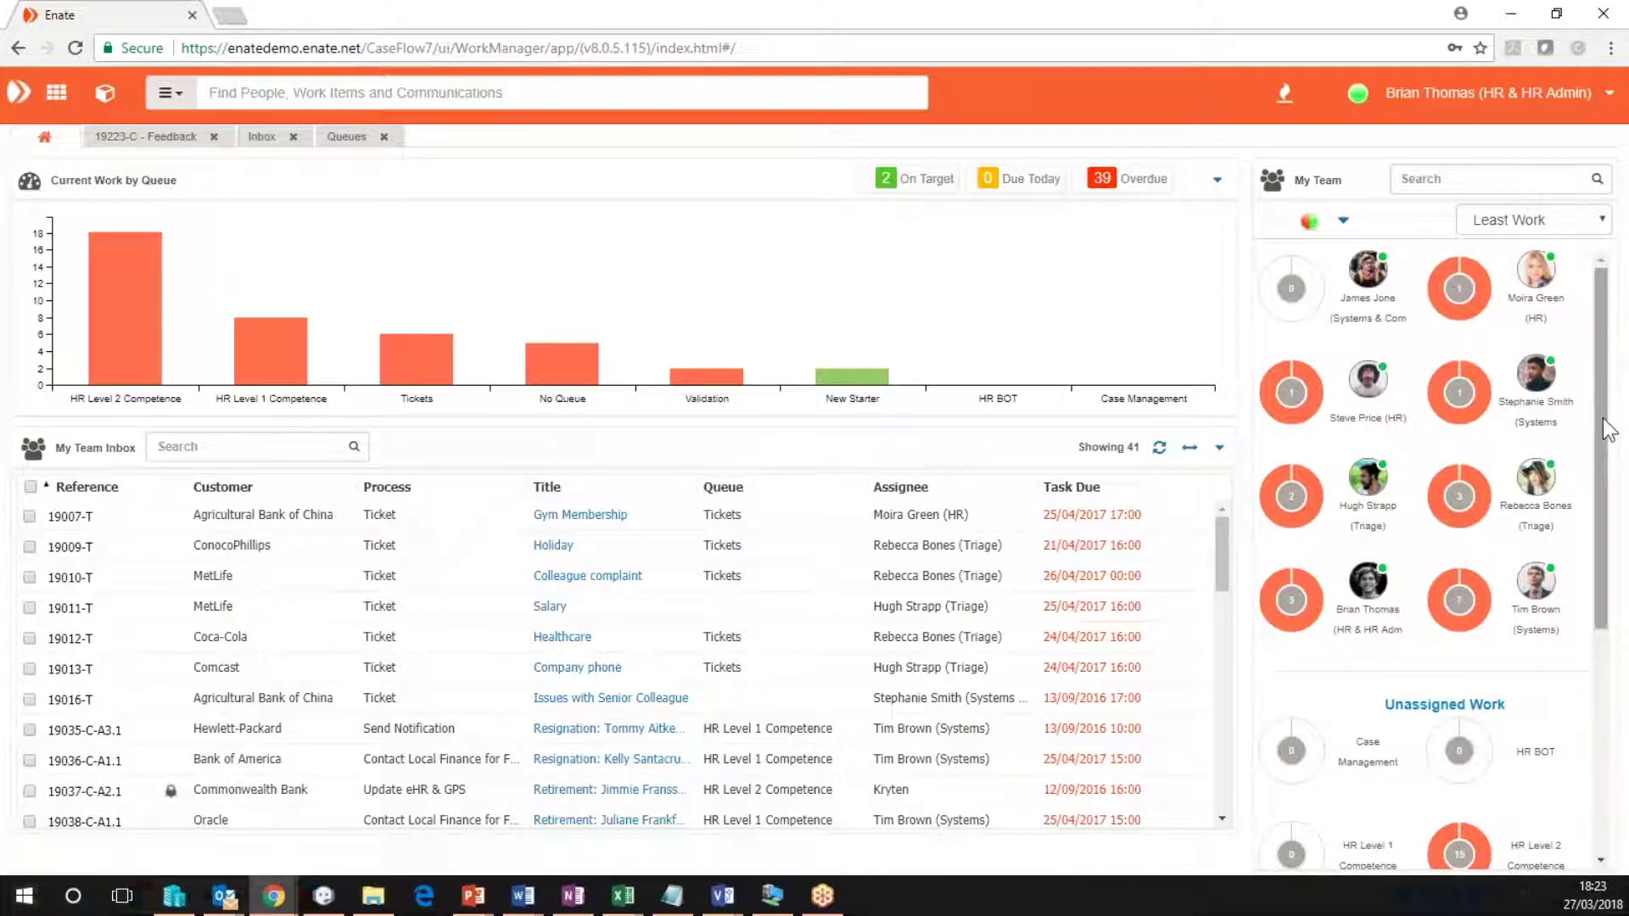
drag(1606, 420, 1620, 577)
scroll(1549, 501, down, 1)
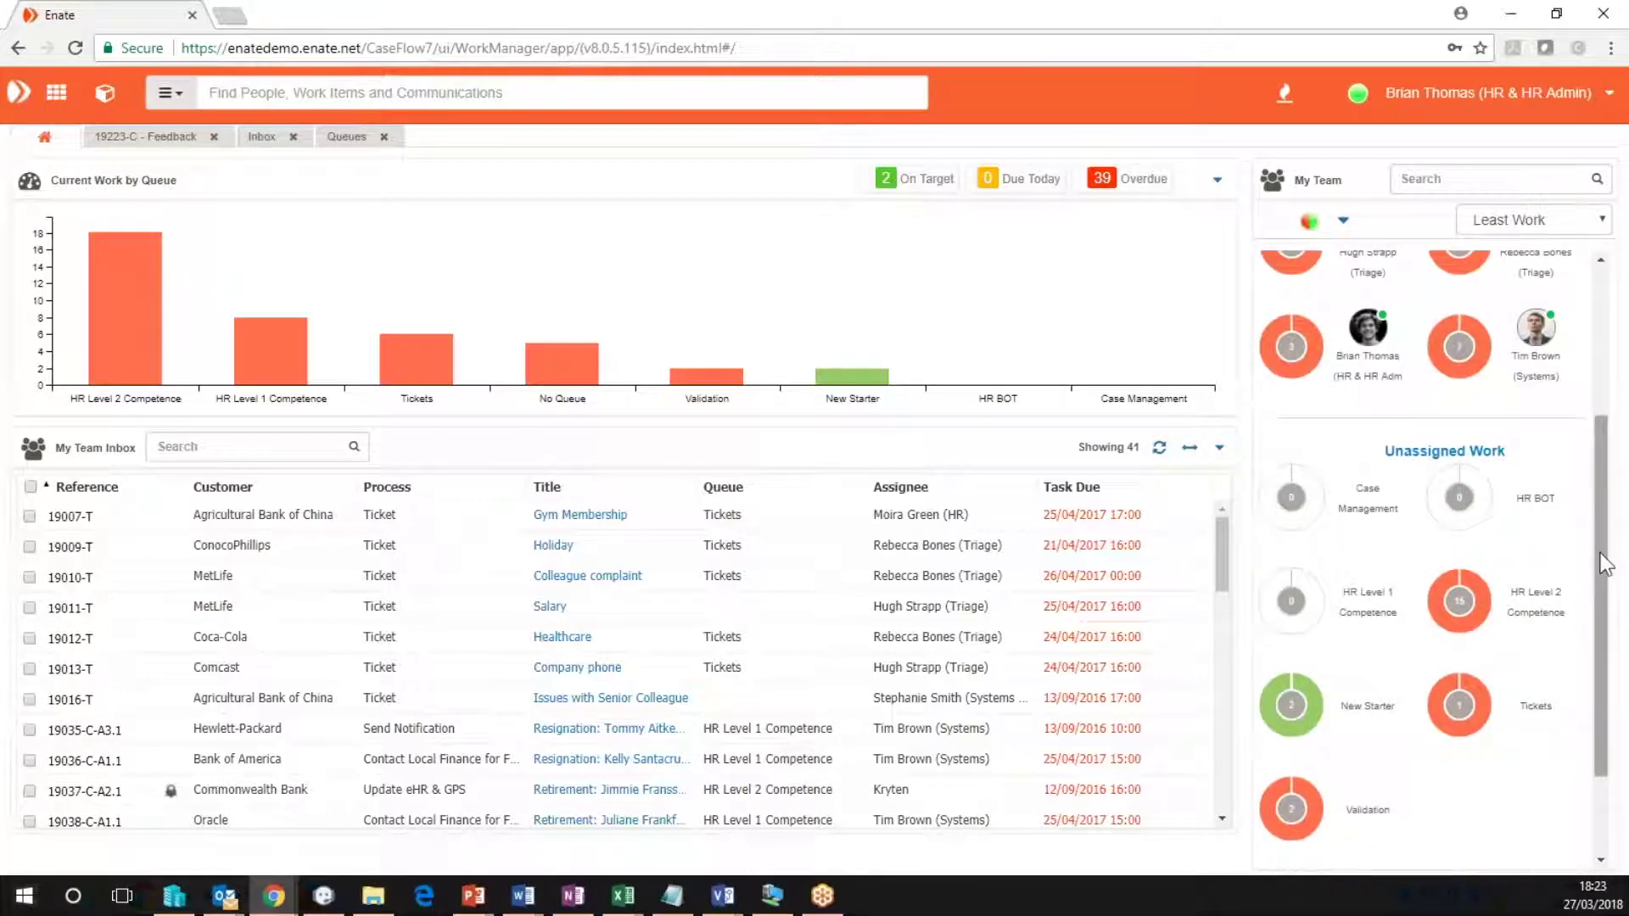
drag(1606, 567, 1606, 640)
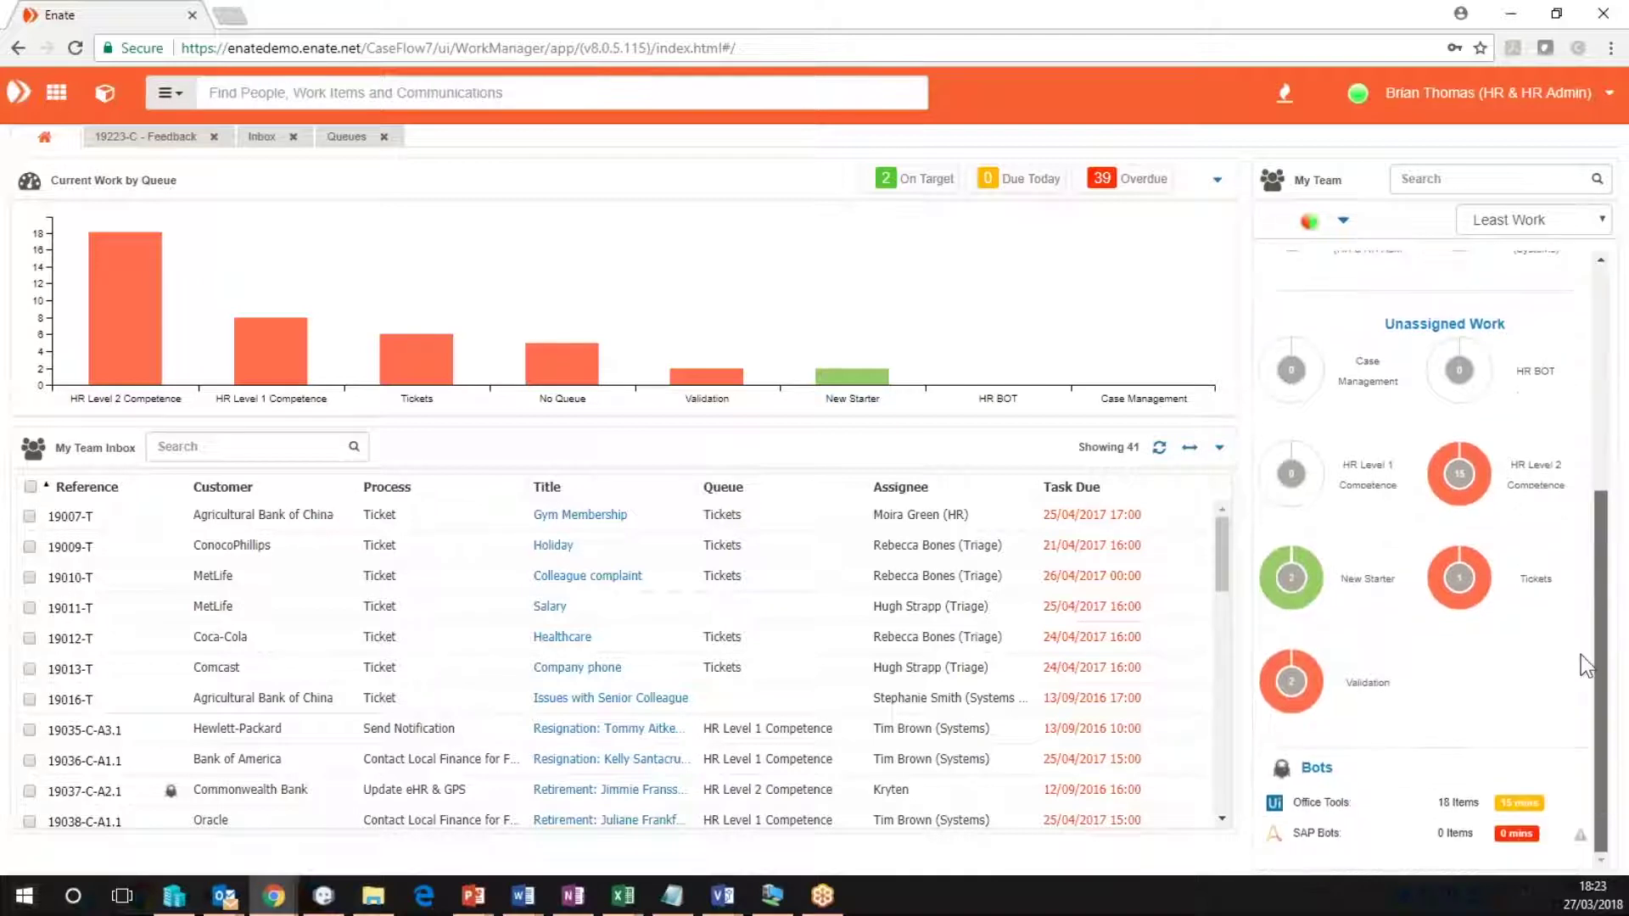
click(1336, 806)
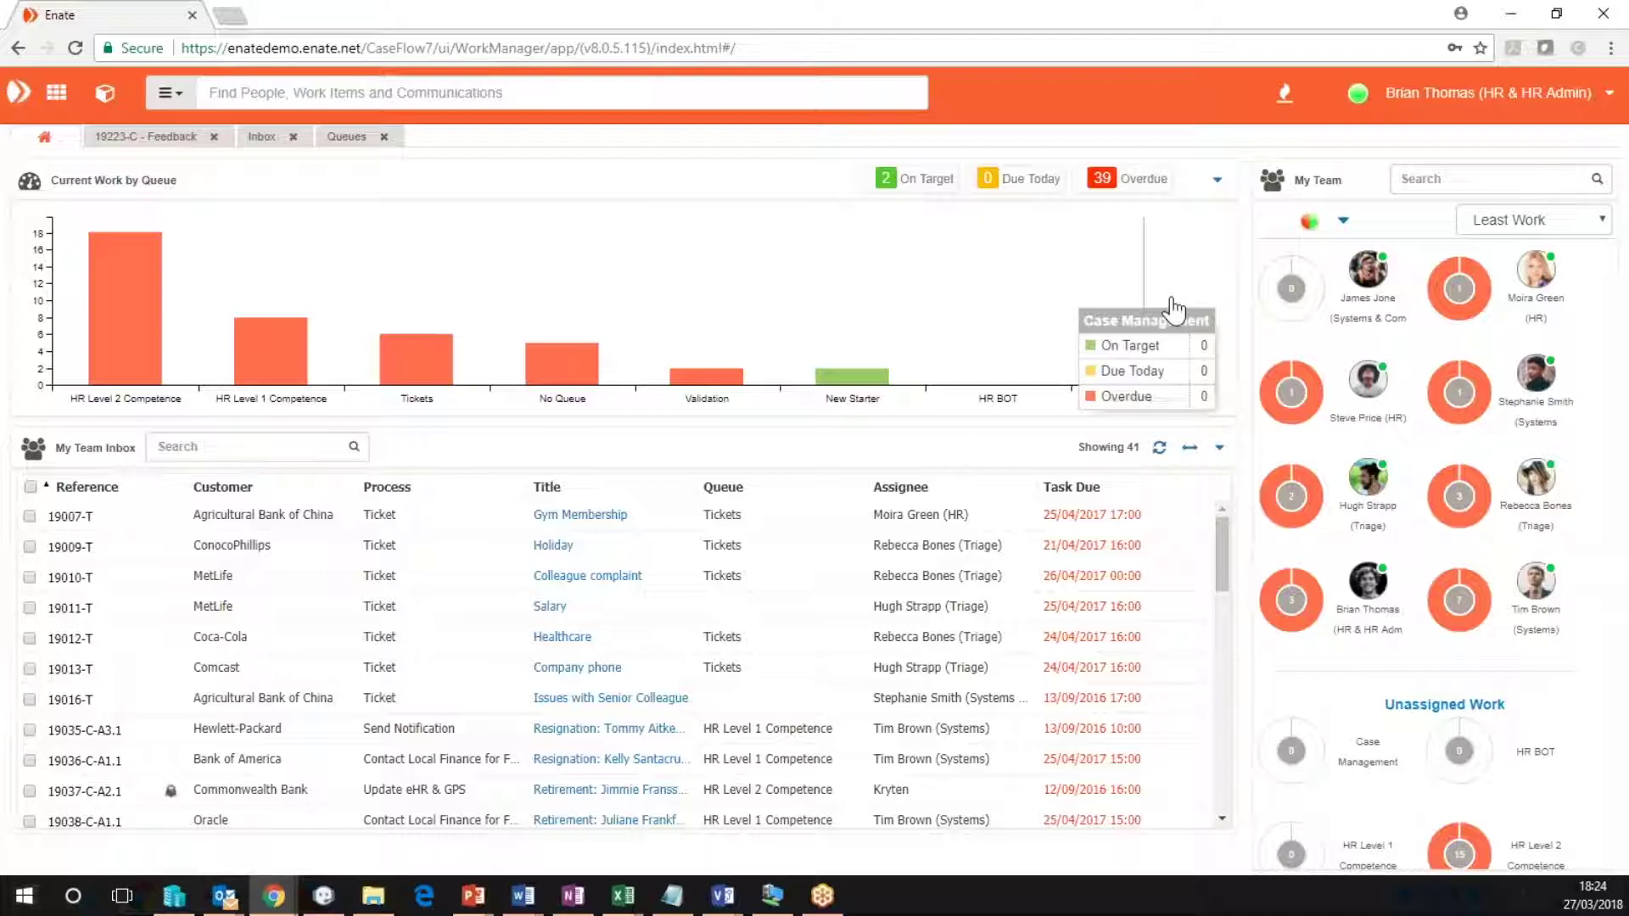
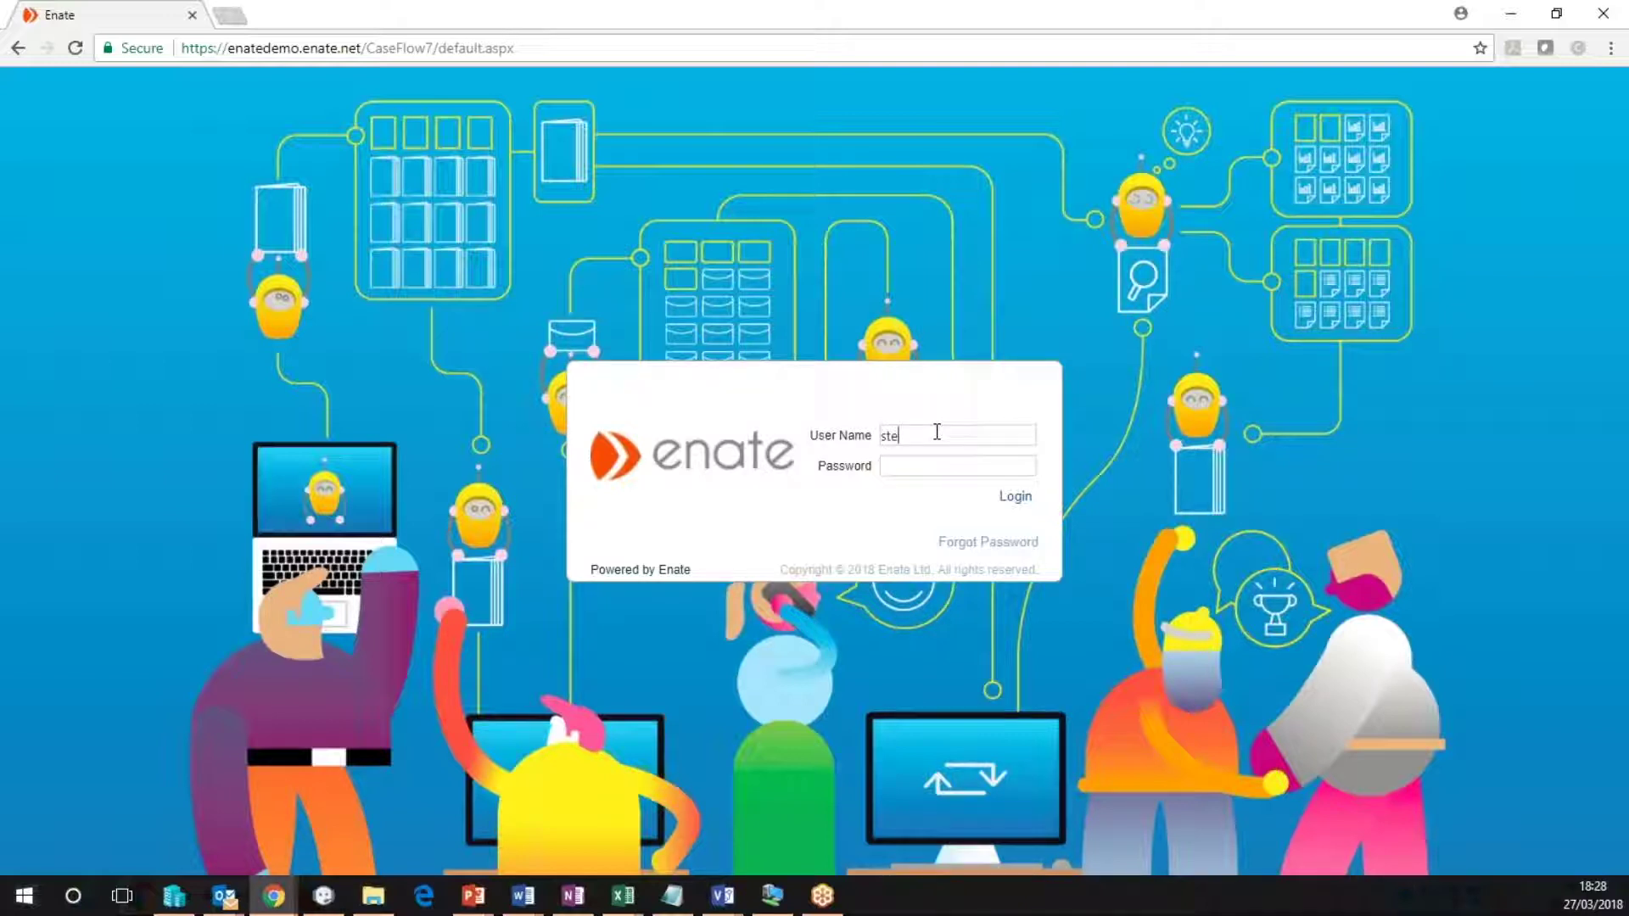
Enter the other HR user's name and password on the login page.
key(Tab)
text(****)
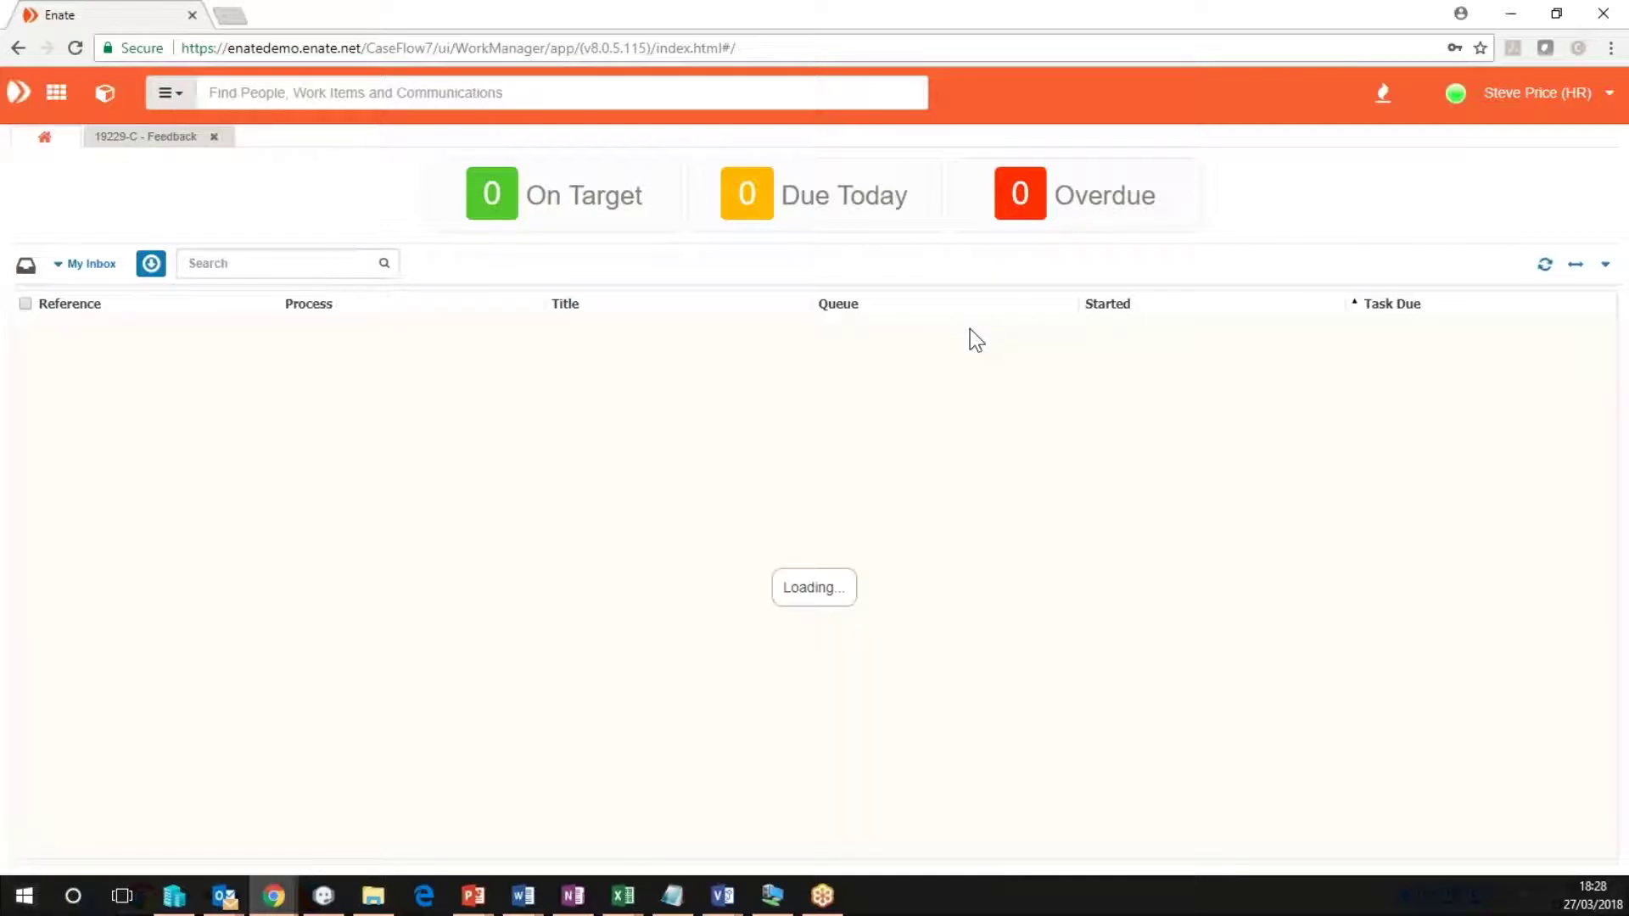
Pull the next work item, set 'New starter verified?' to Yes, and complete the HR Approval action.
click(151, 266)
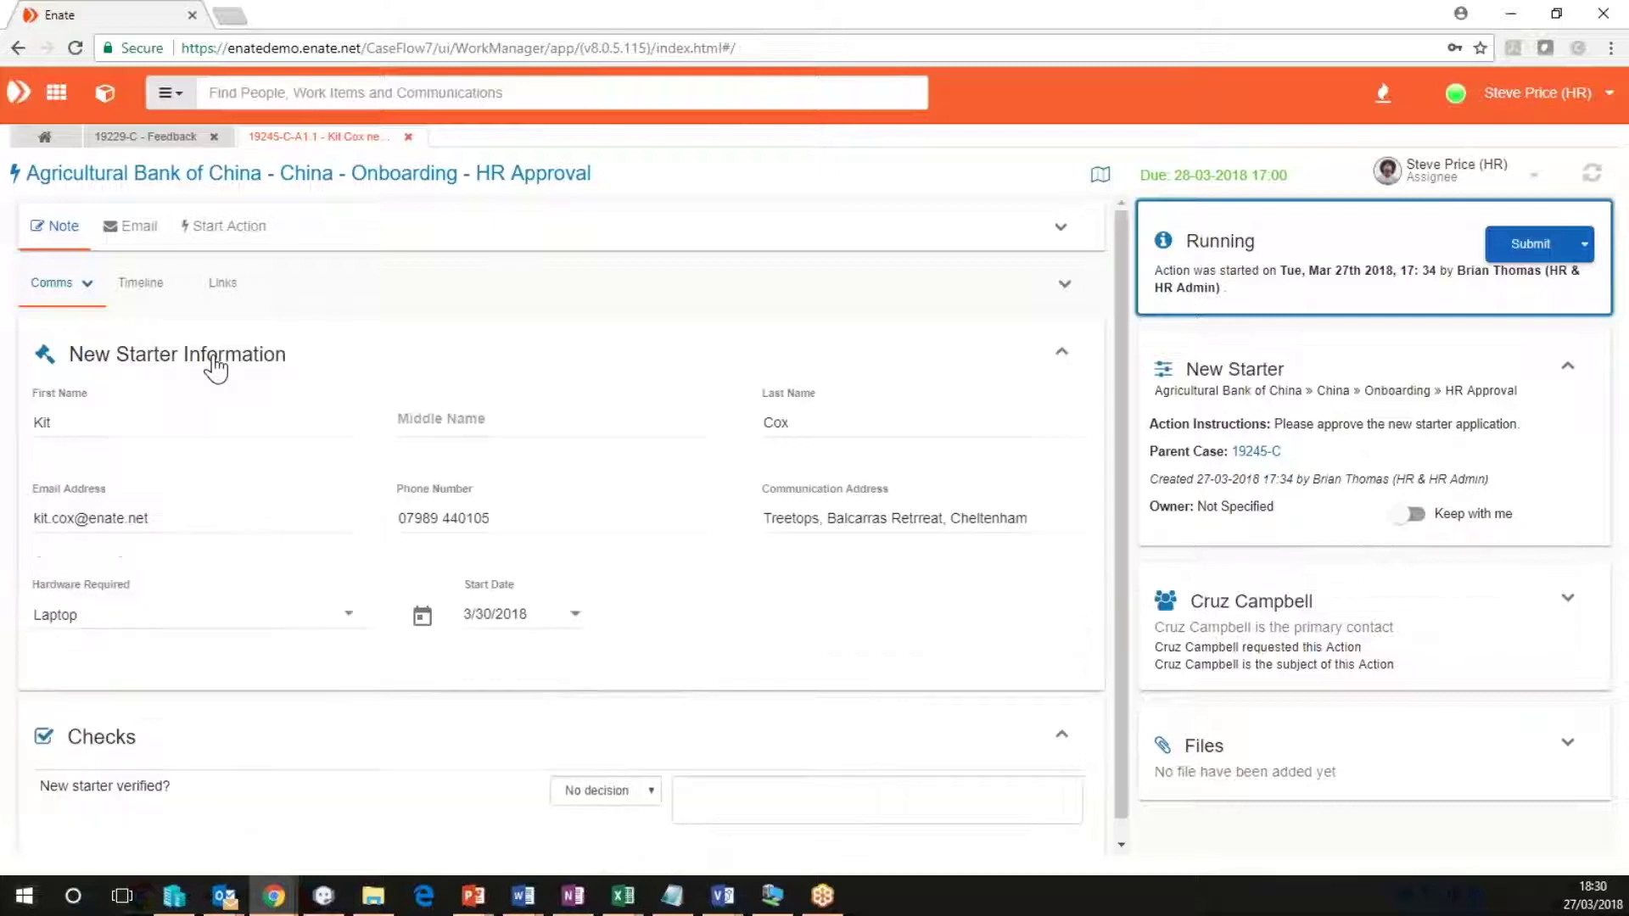
click(633, 792)
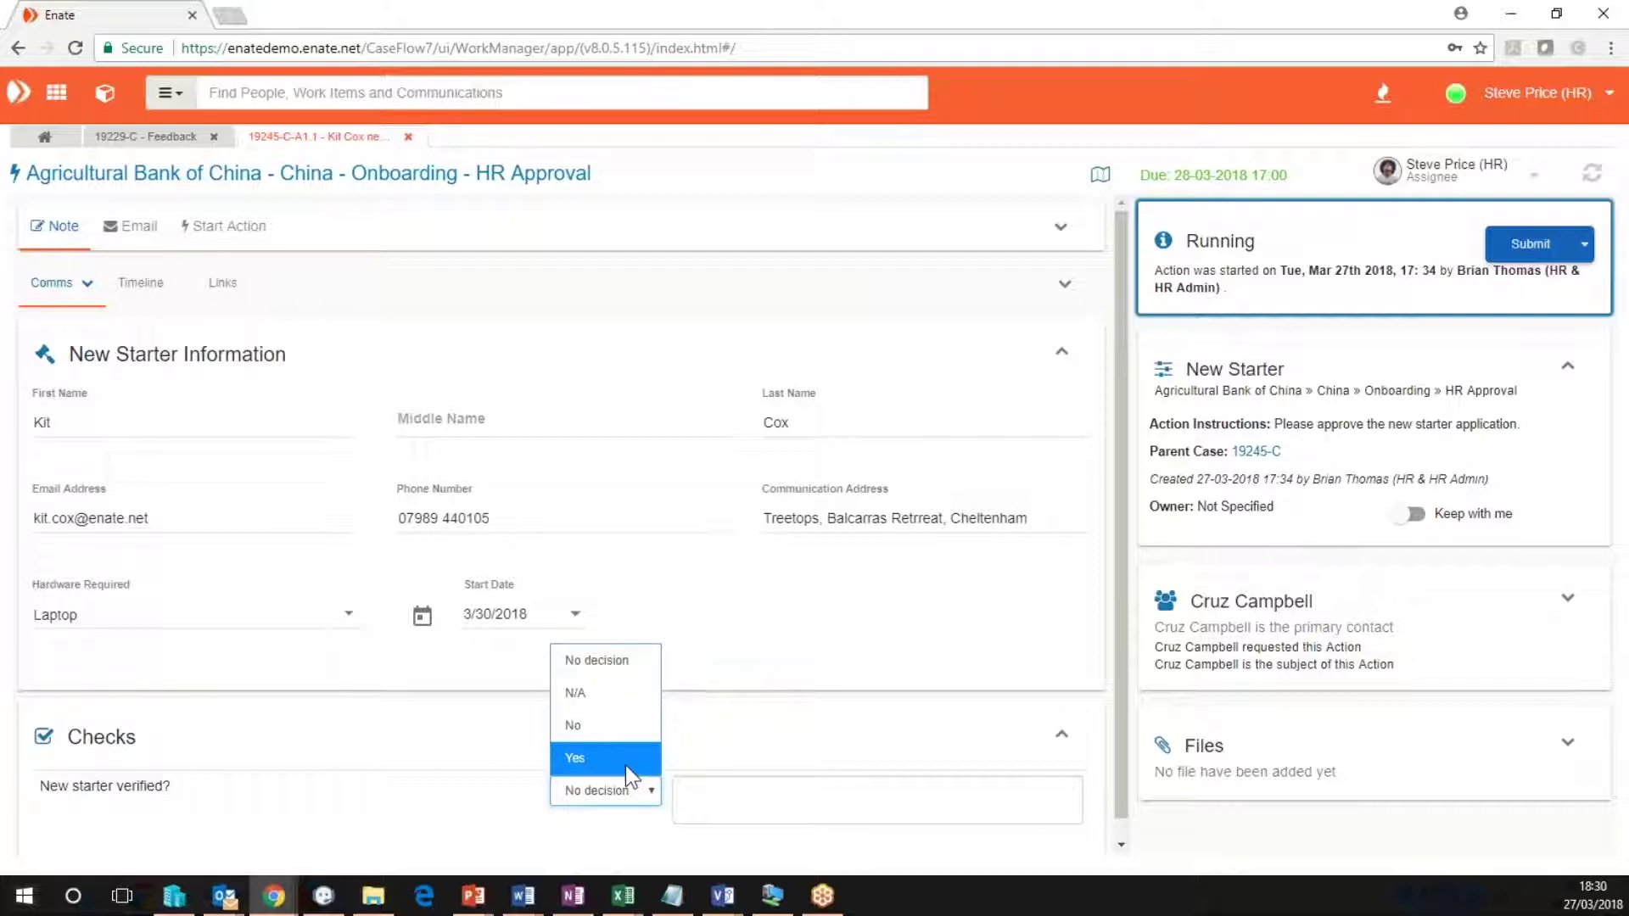
click(625, 764)
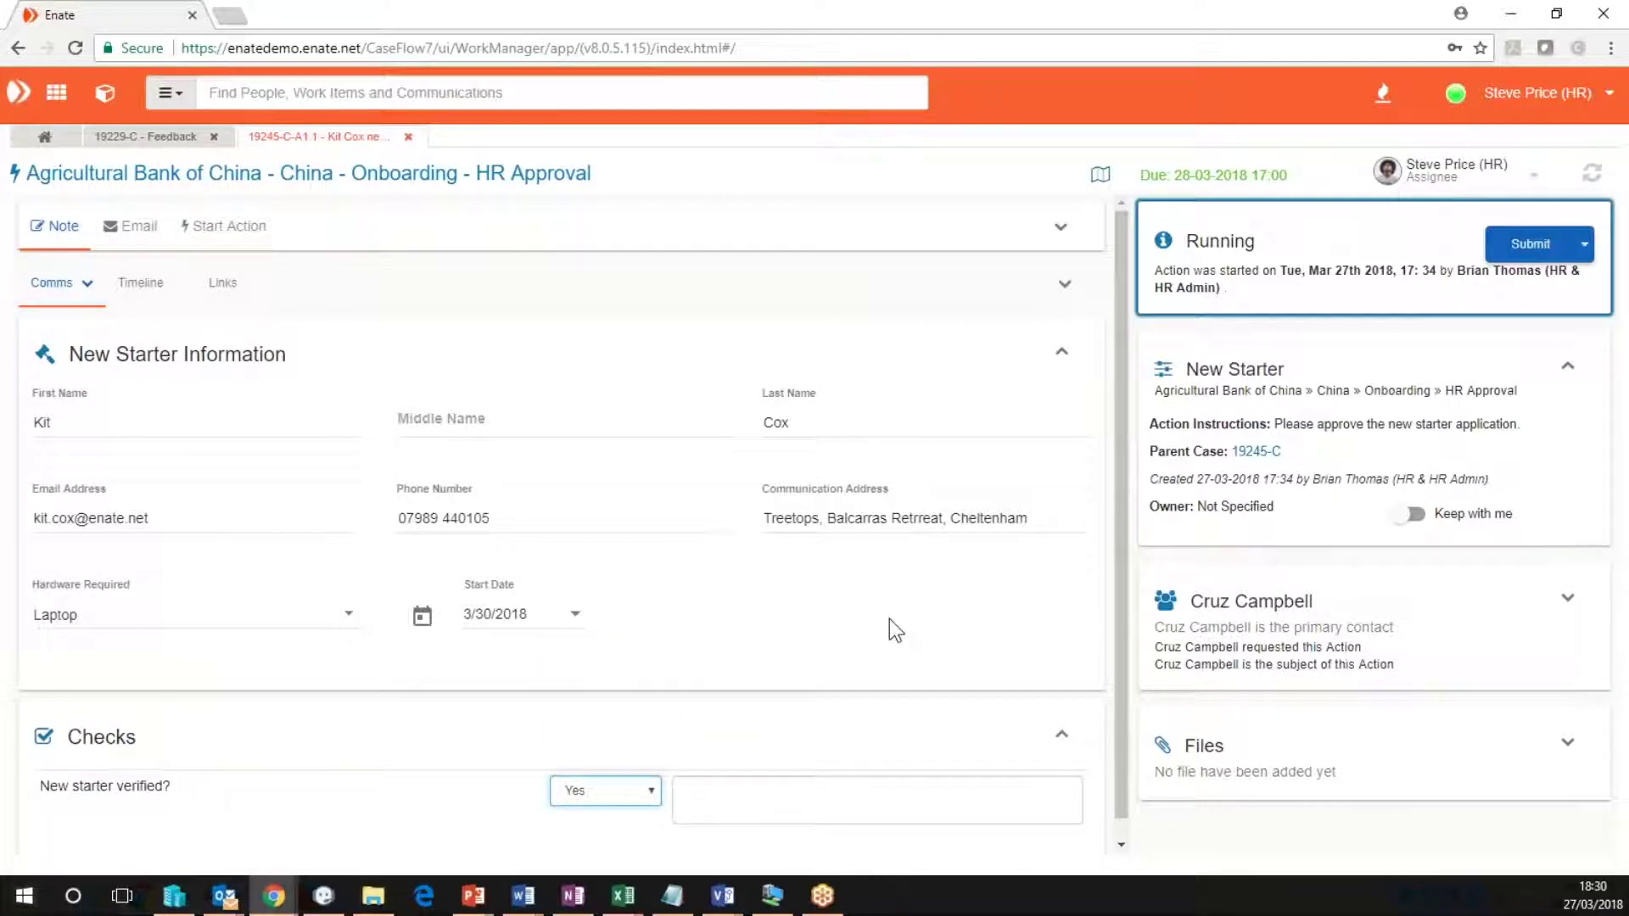
click(1586, 246)
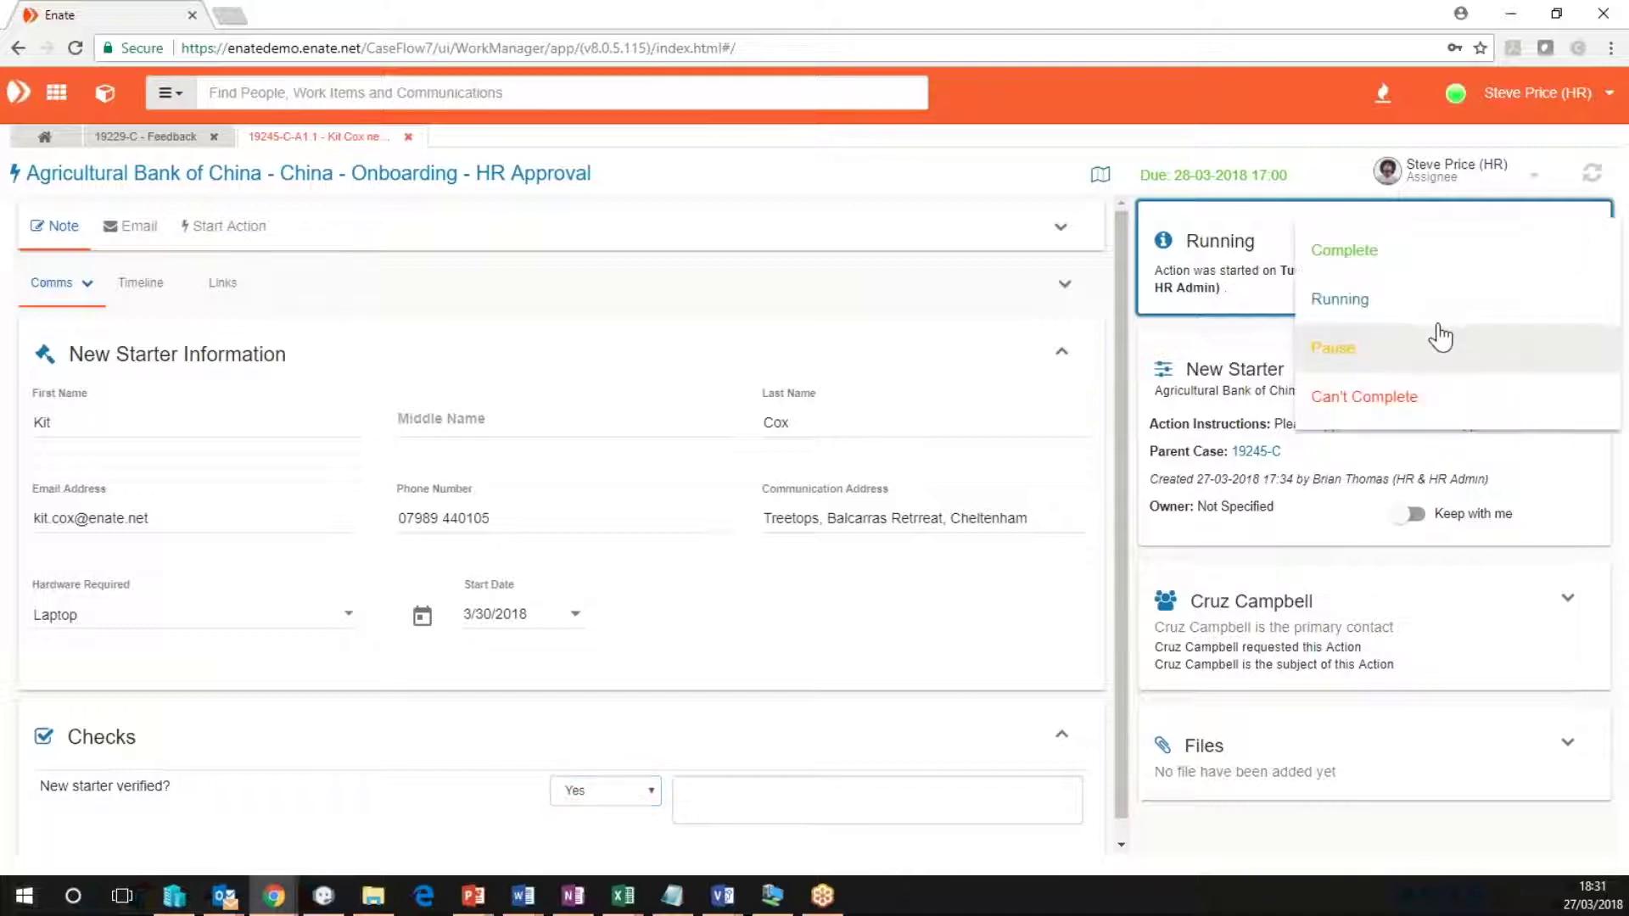
click(1411, 271)
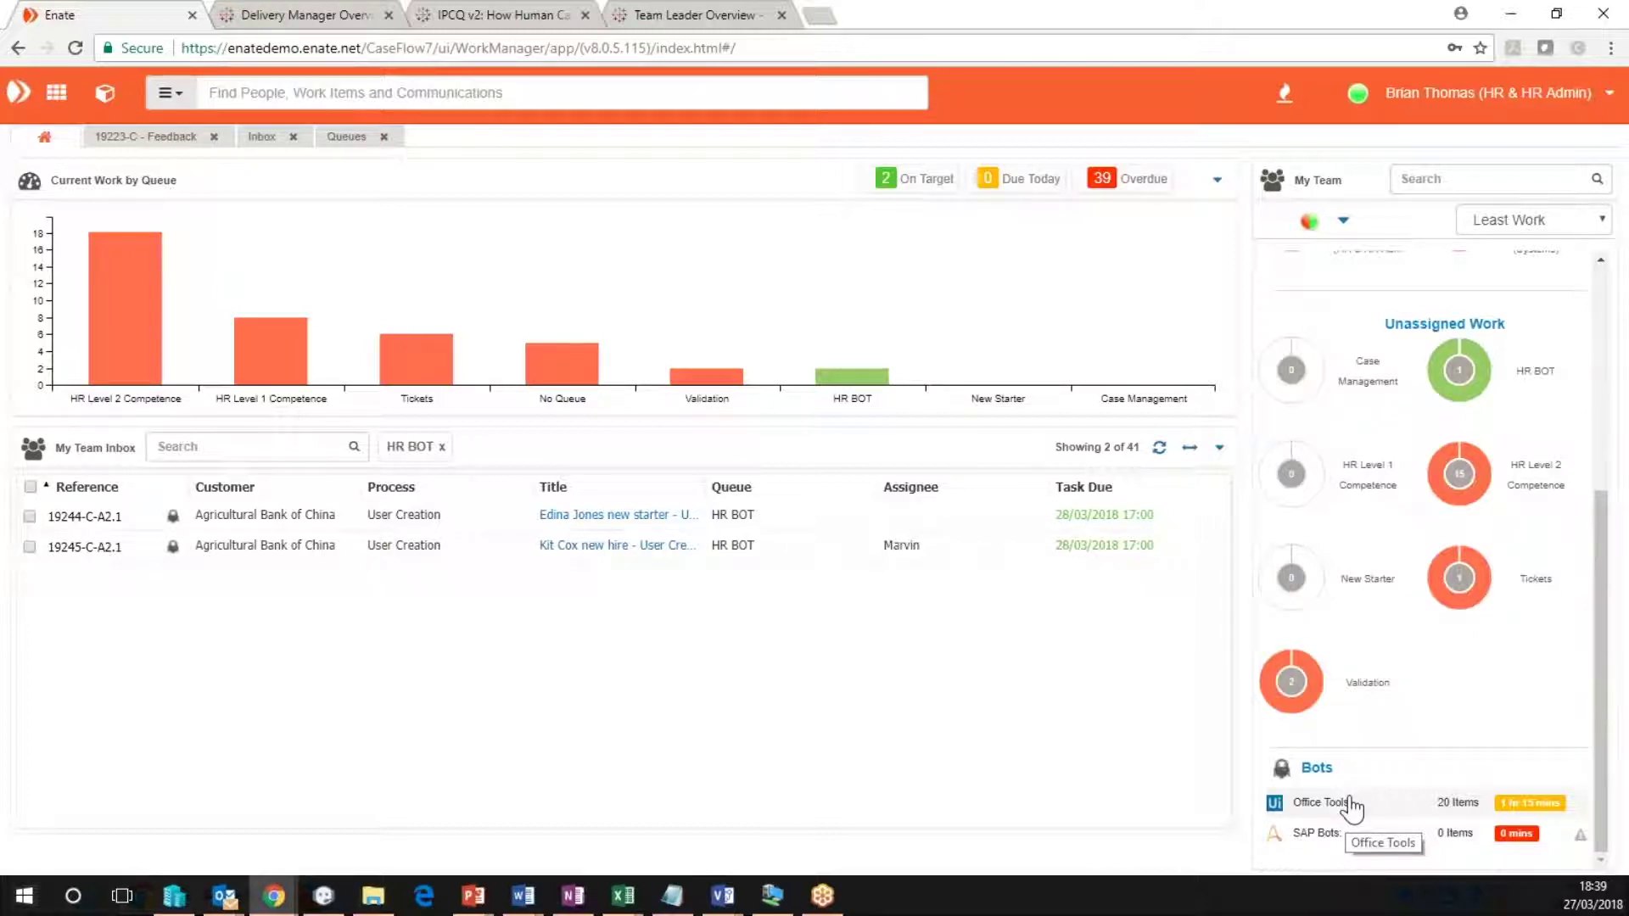
Open the Office Tools bots' workload and remove the Marvin filter to list all items.
click(1328, 803)
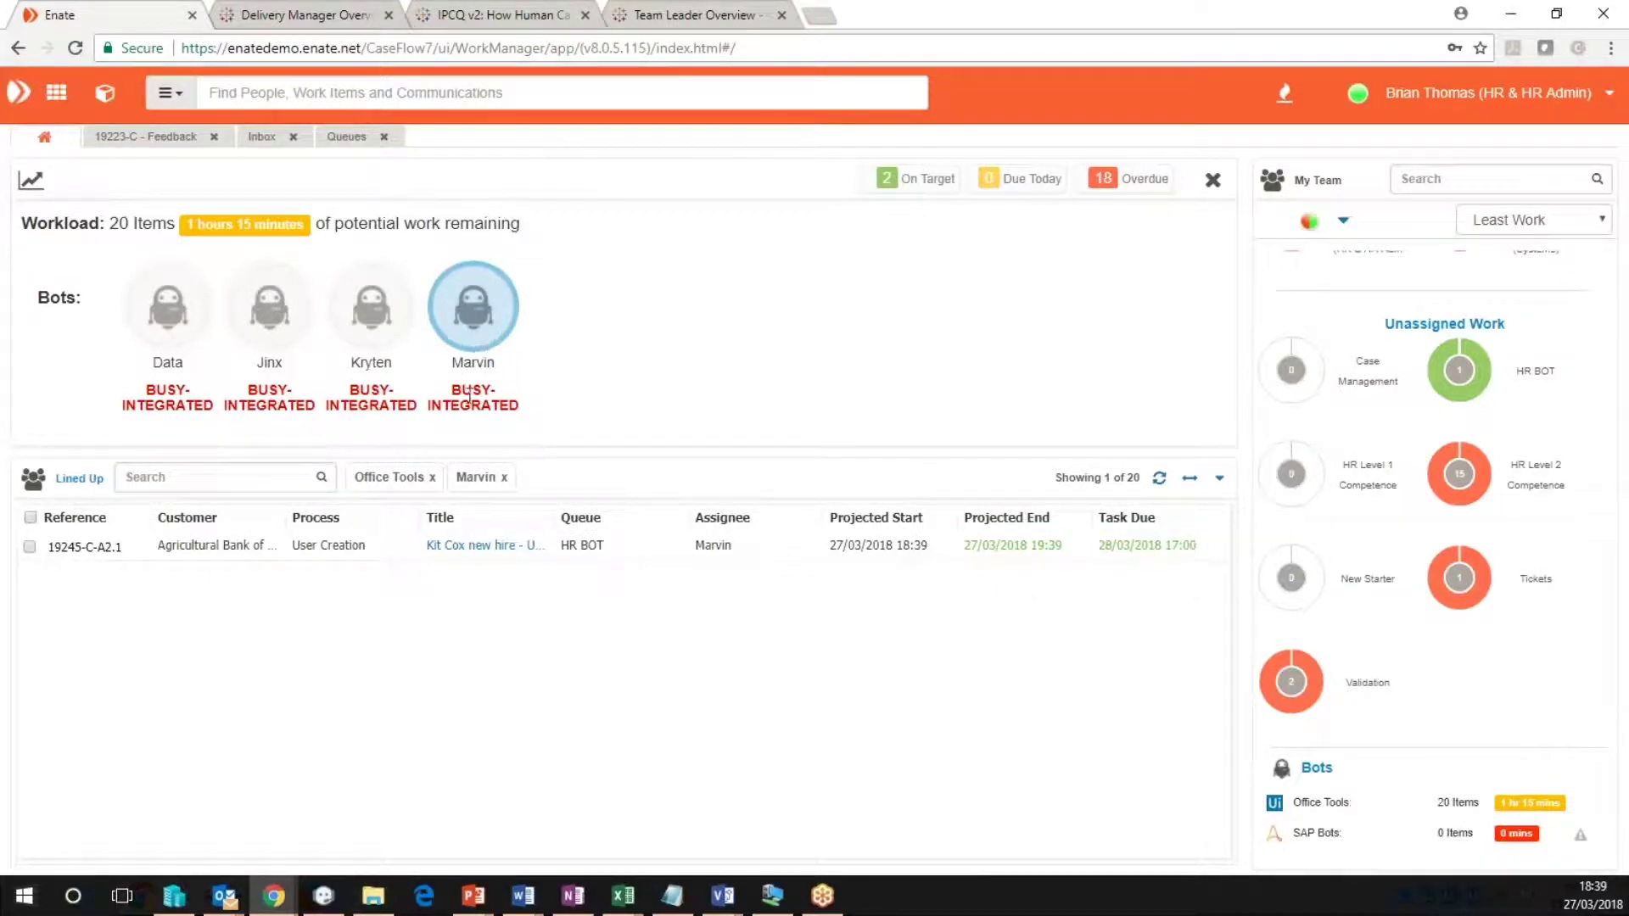
click(503, 478)
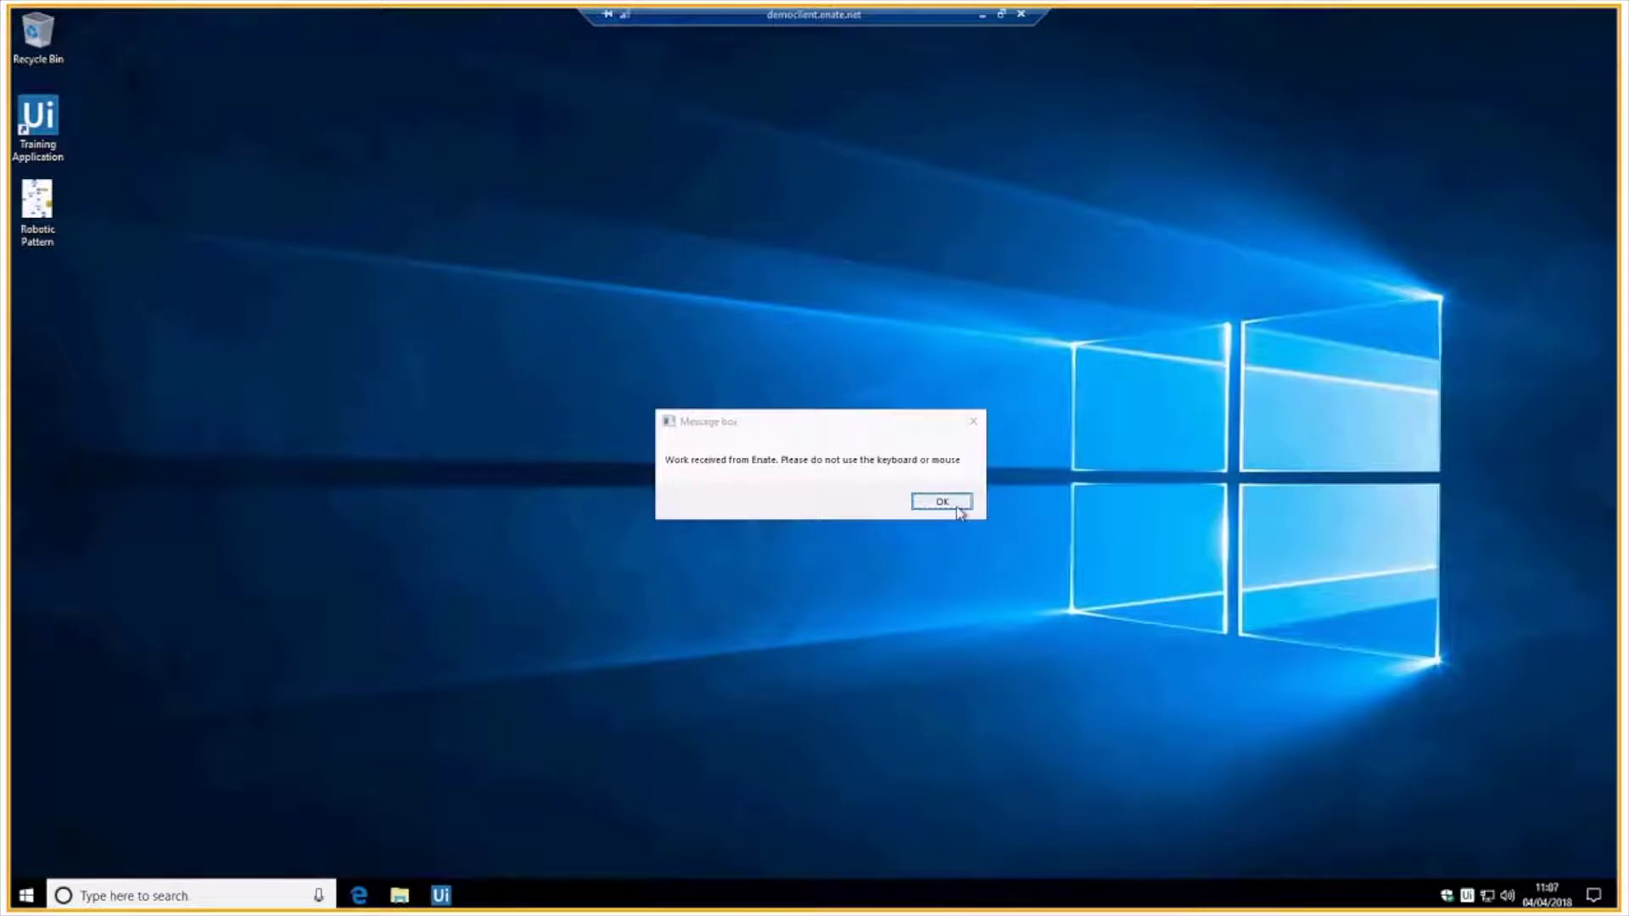
Dismiss the error box and the 'Automation finished' message on the bot's remote desktop.
click(943, 504)
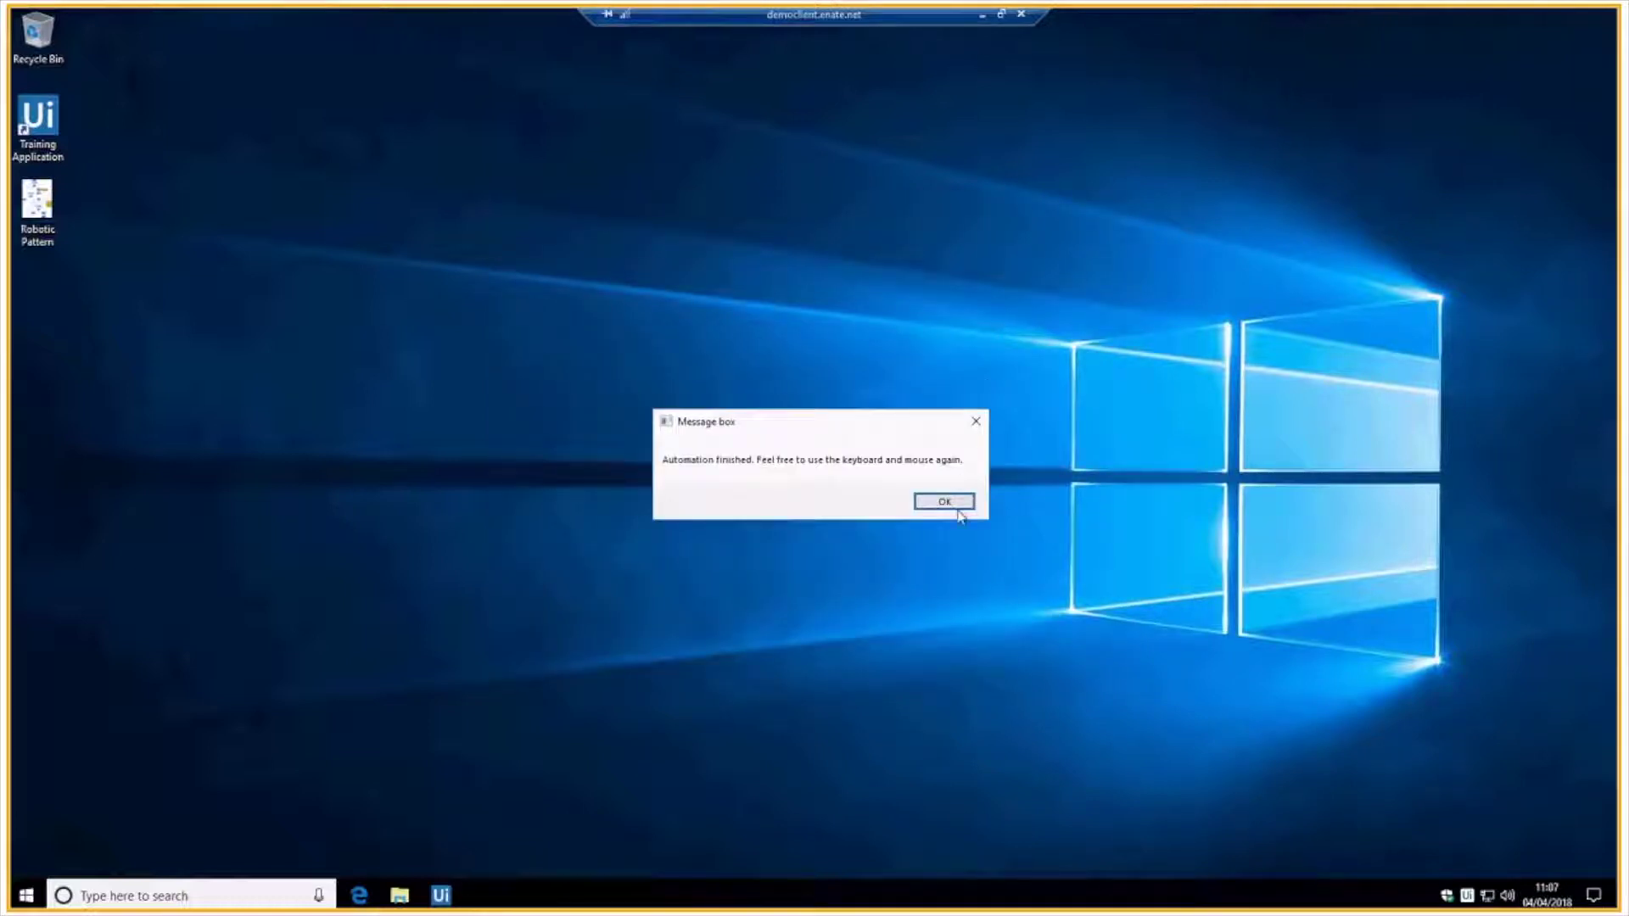
click(957, 505)
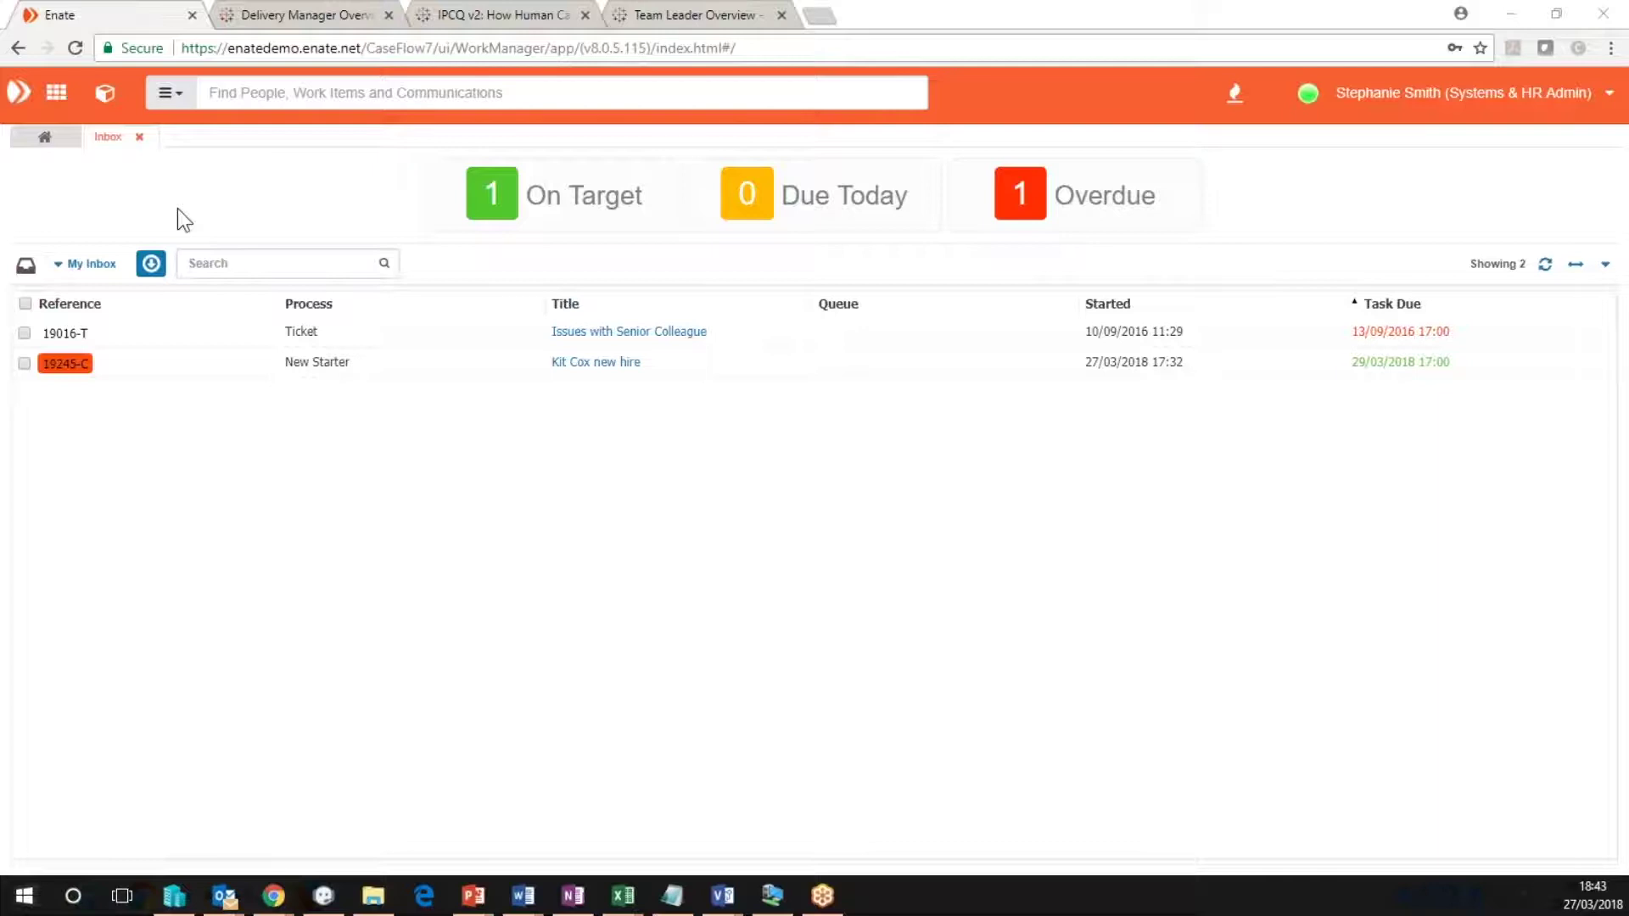
Open case 19245-C's User Creation action to read the 'Employee Already Exists' failure, then close it.
click(604, 365)
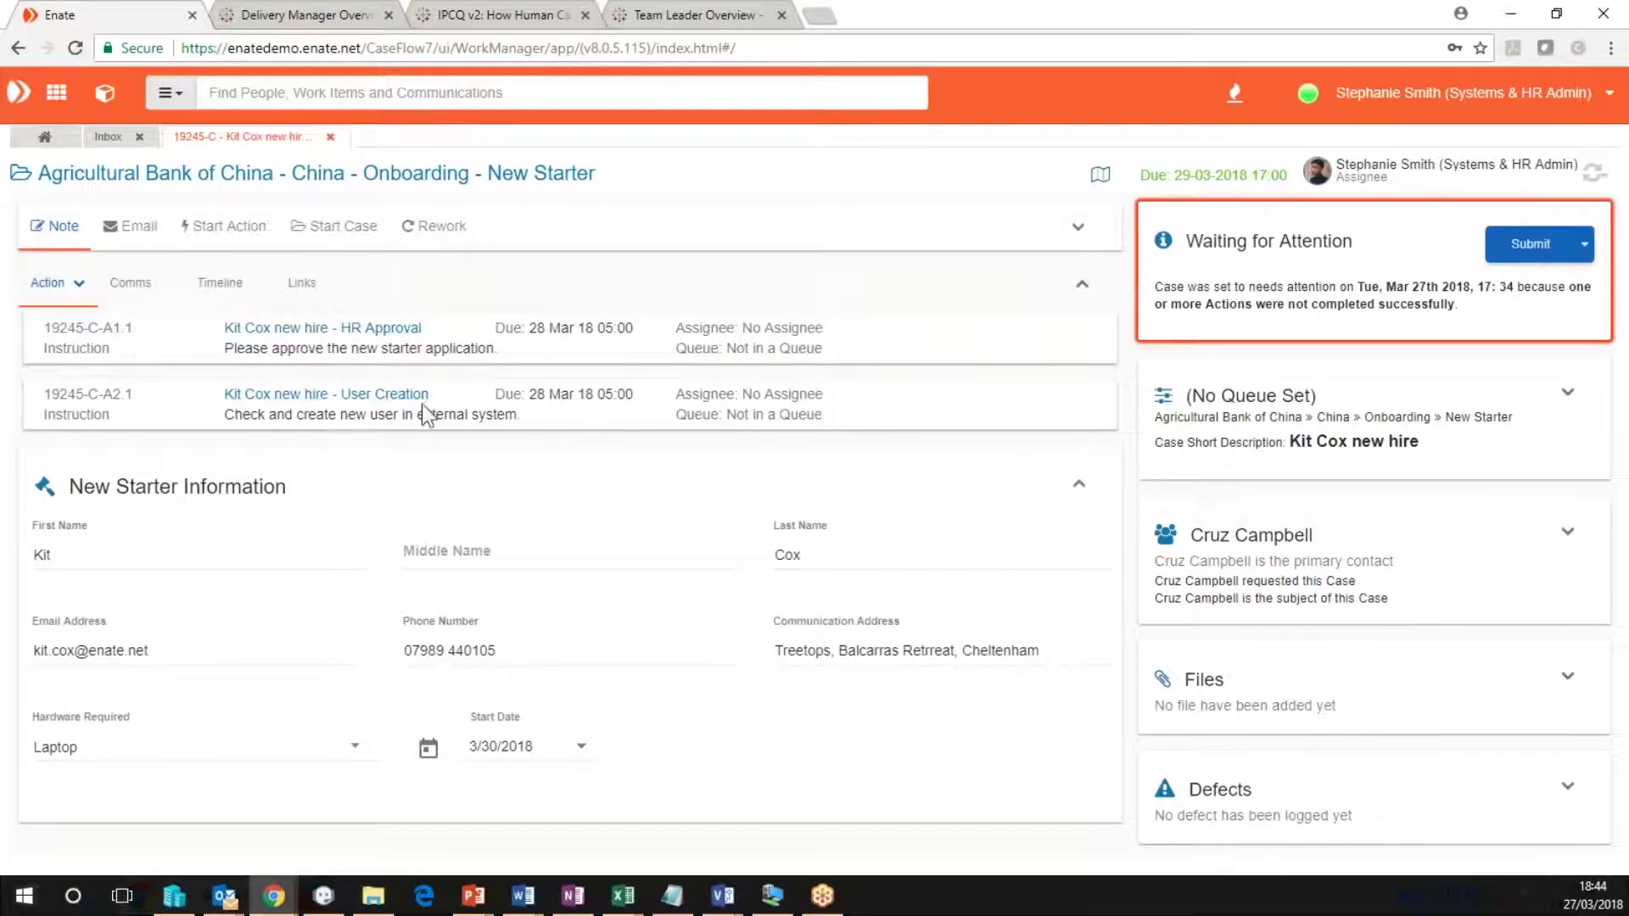
click(380, 399)
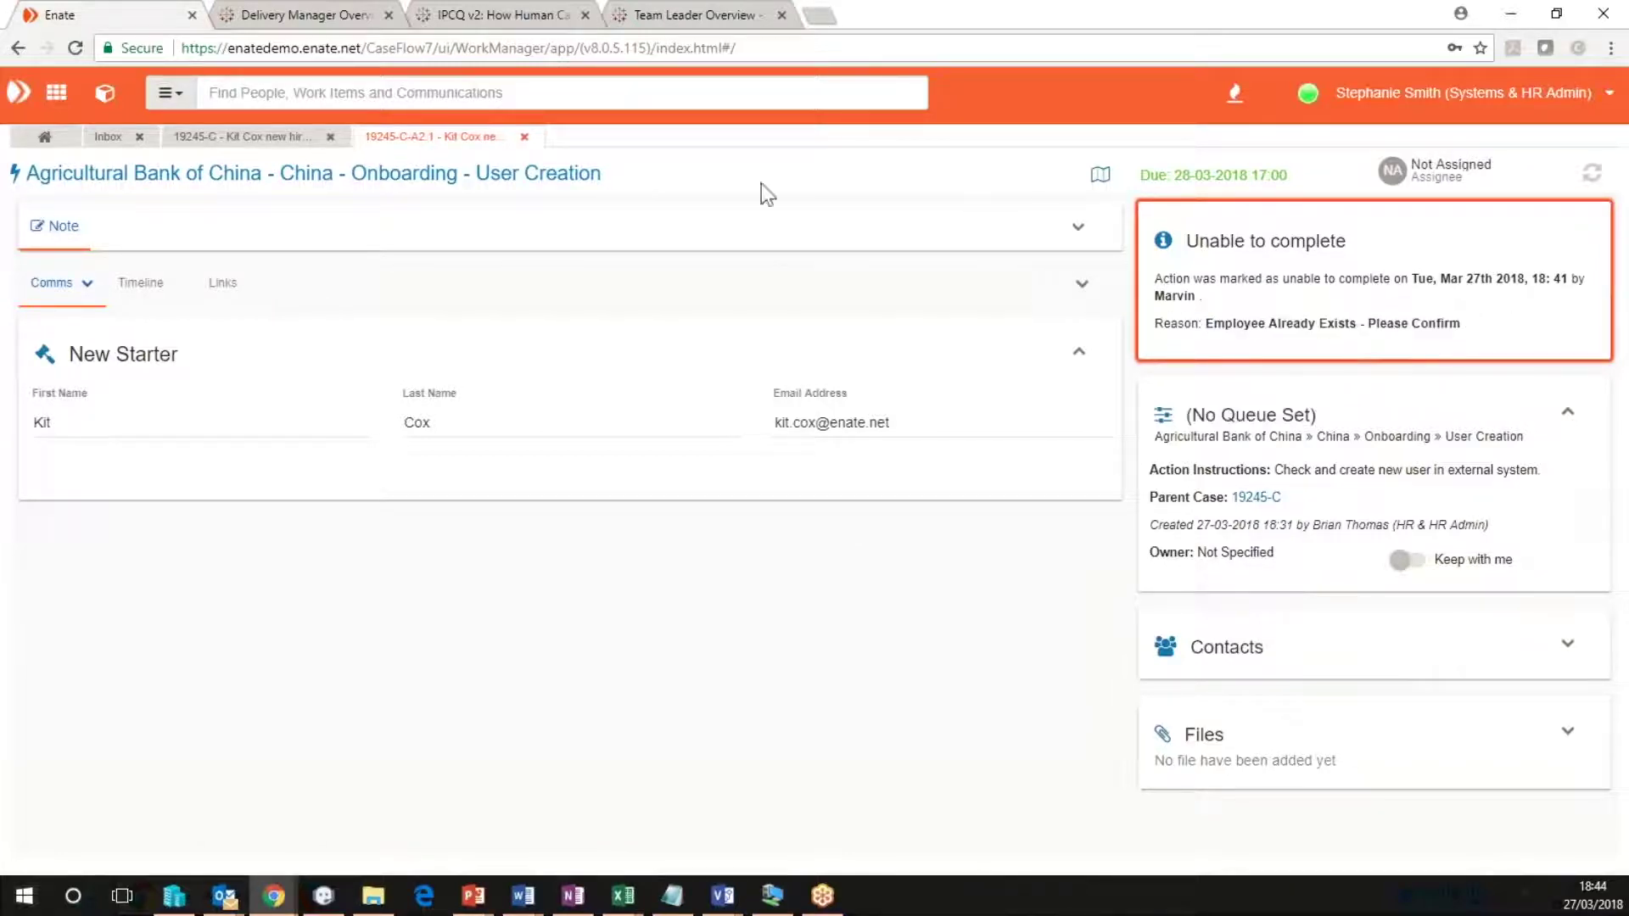
click(526, 137)
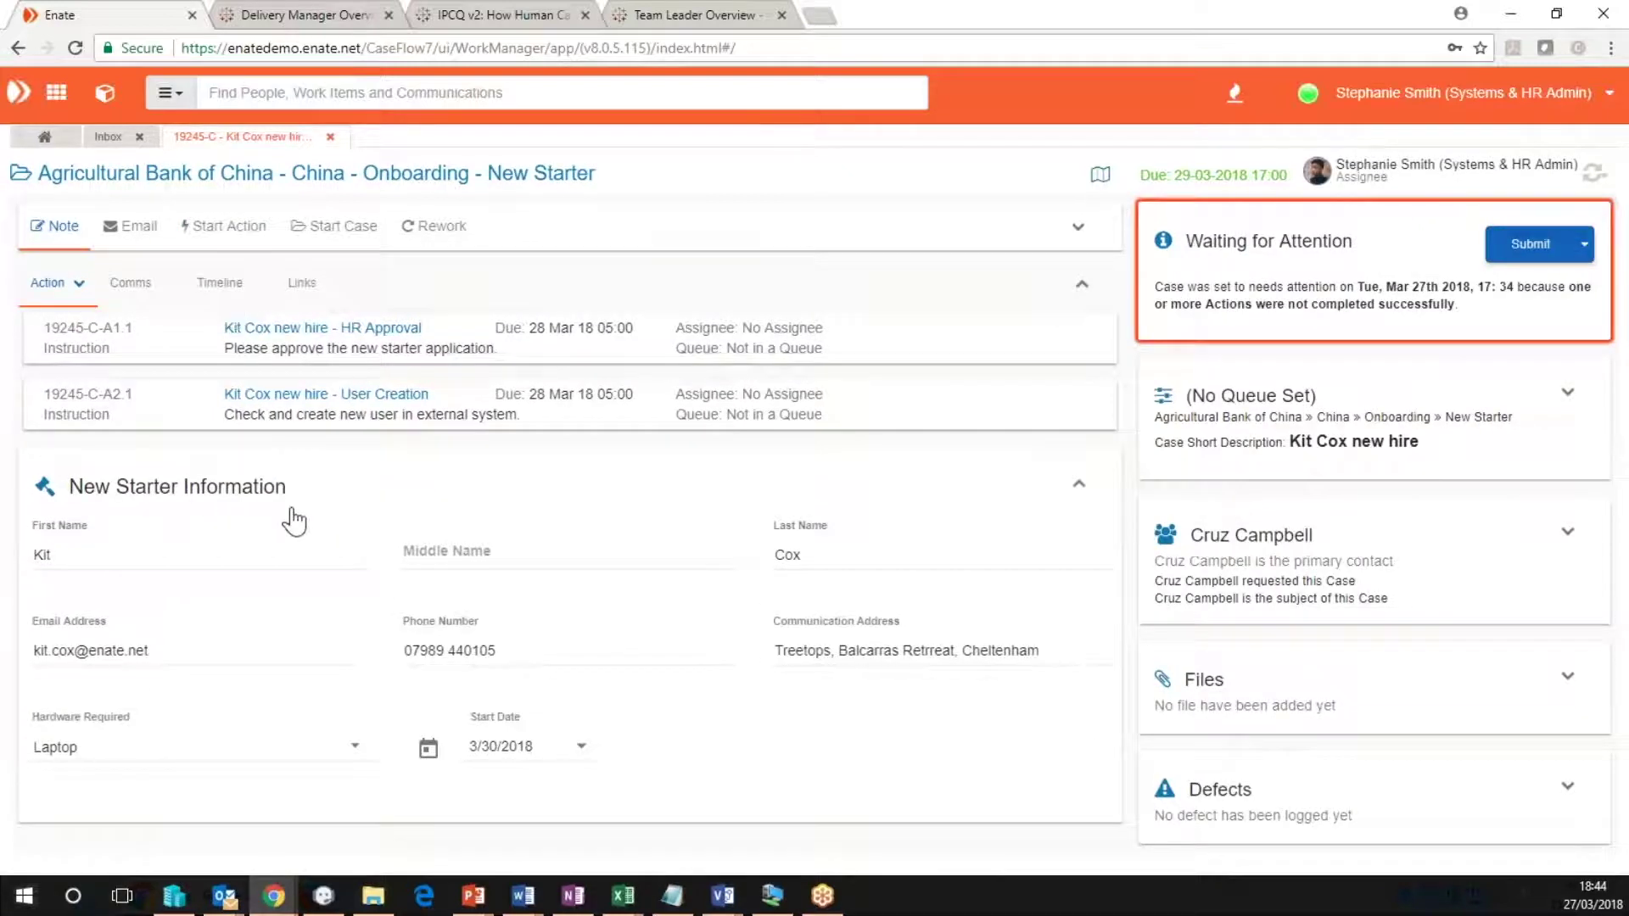
Set the case status to Continue and look at the email and new-action options without adding one.
click(1583, 243)
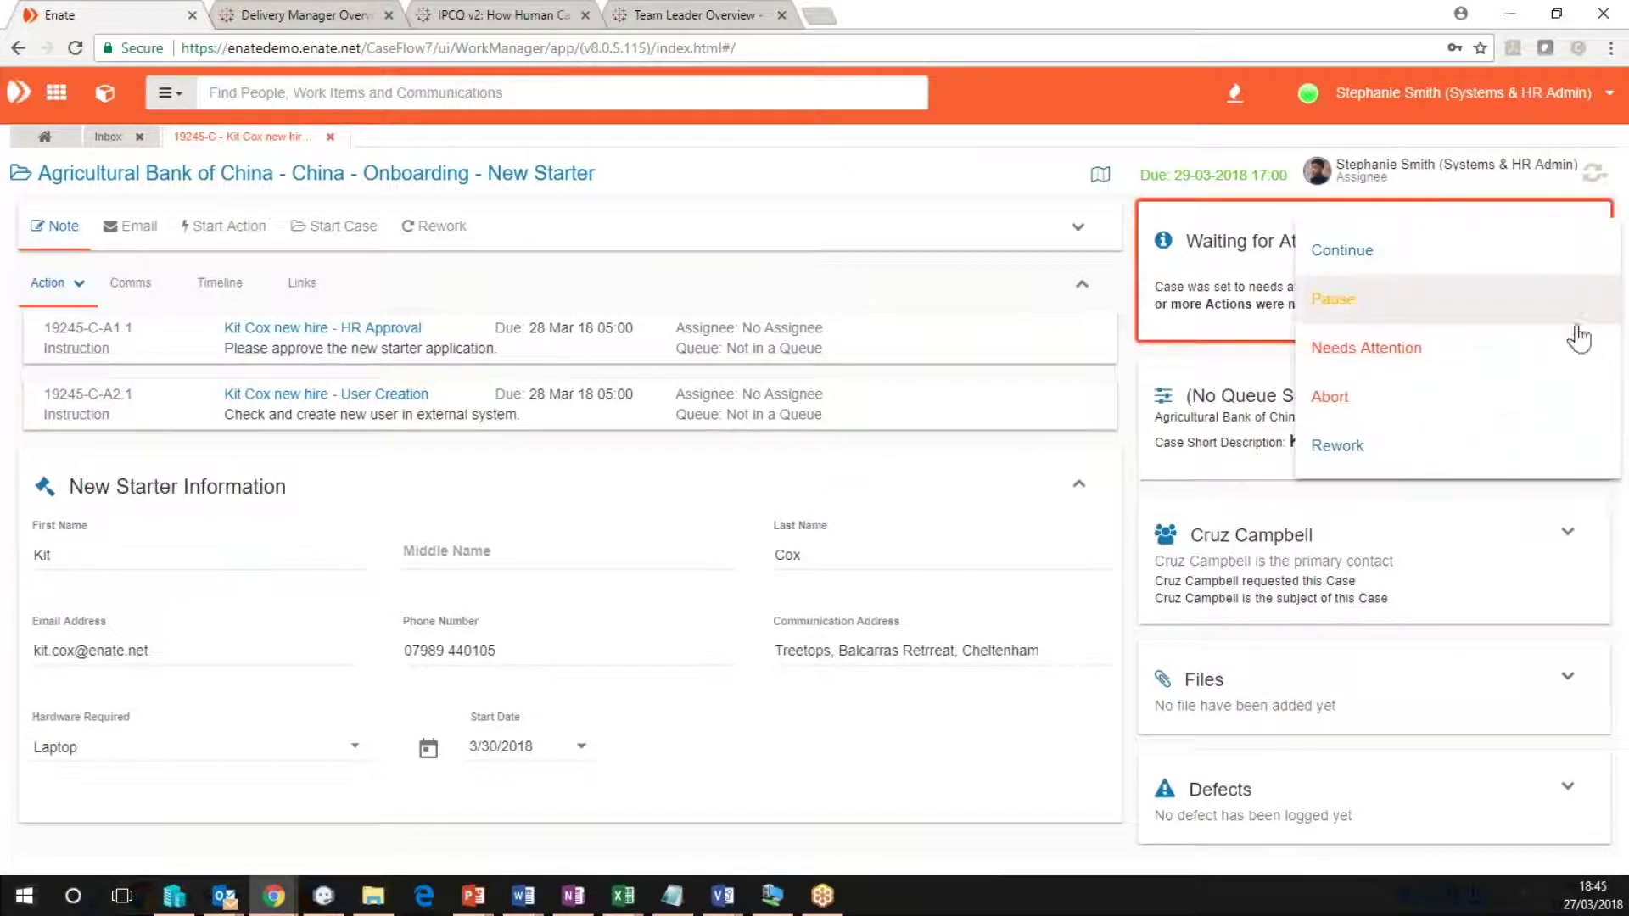
click(1419, 248)
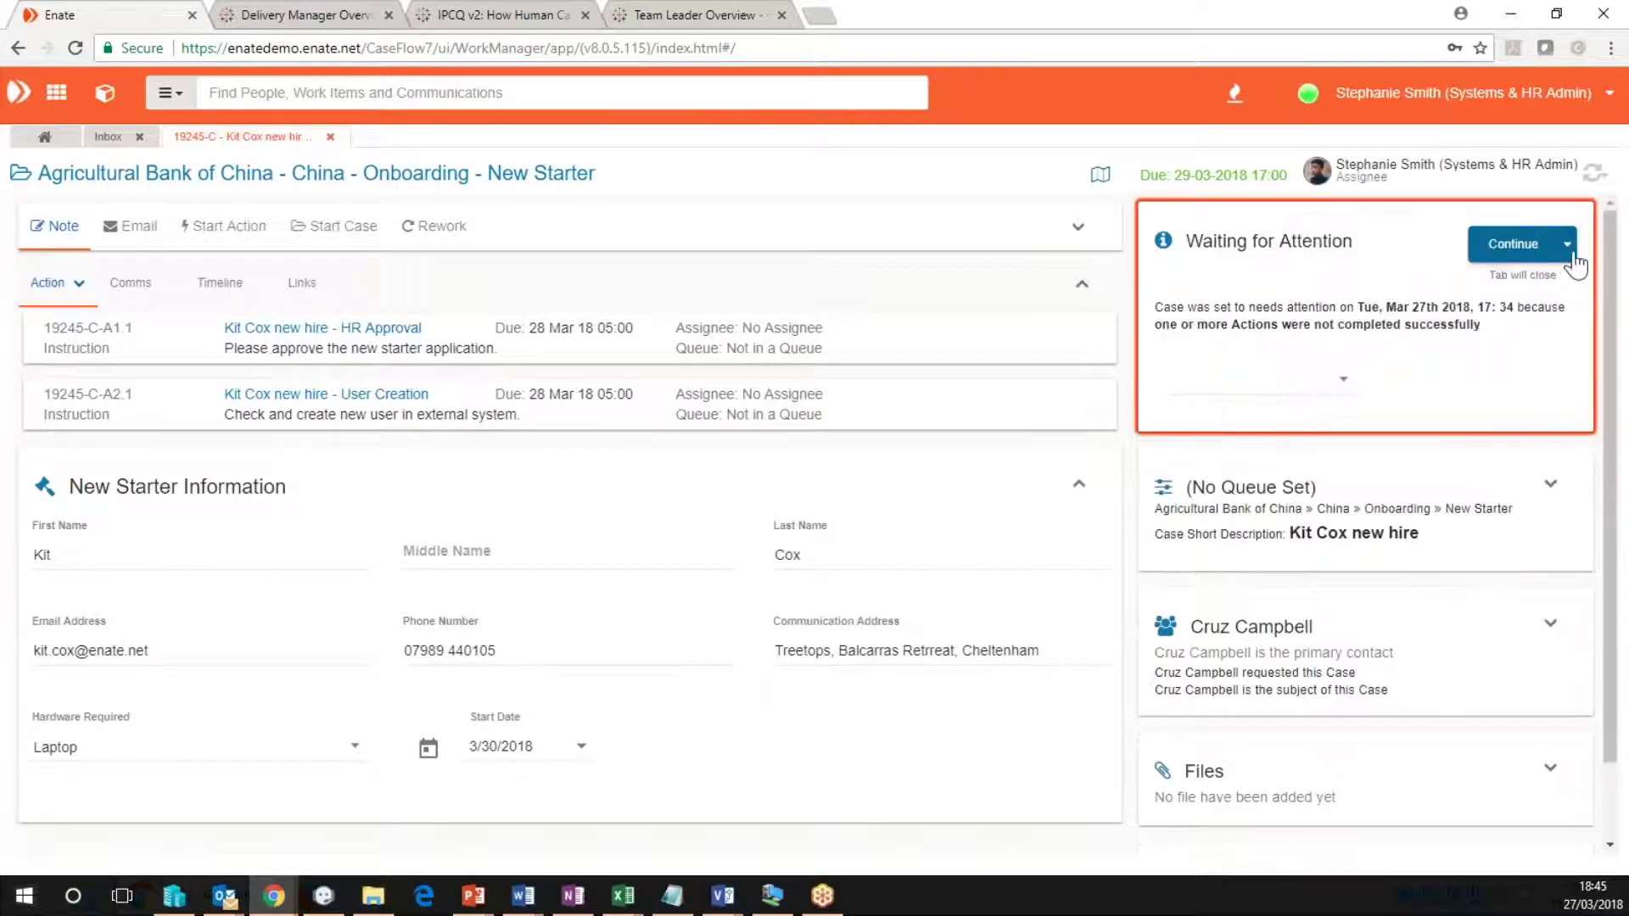
click(131, 226)
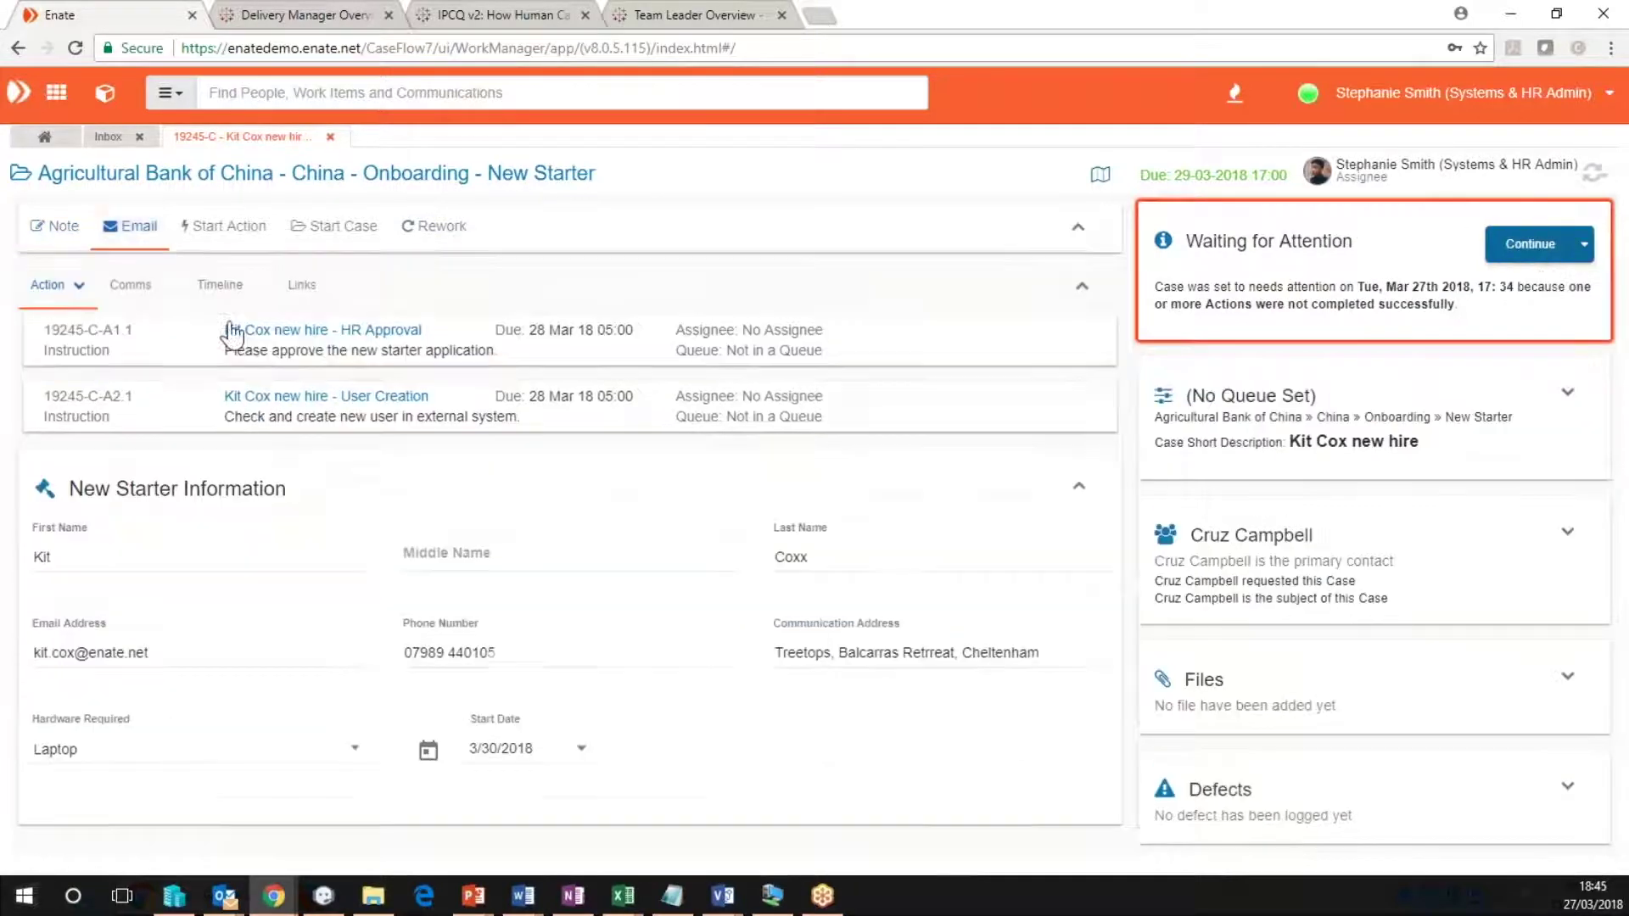
click(223, 225)
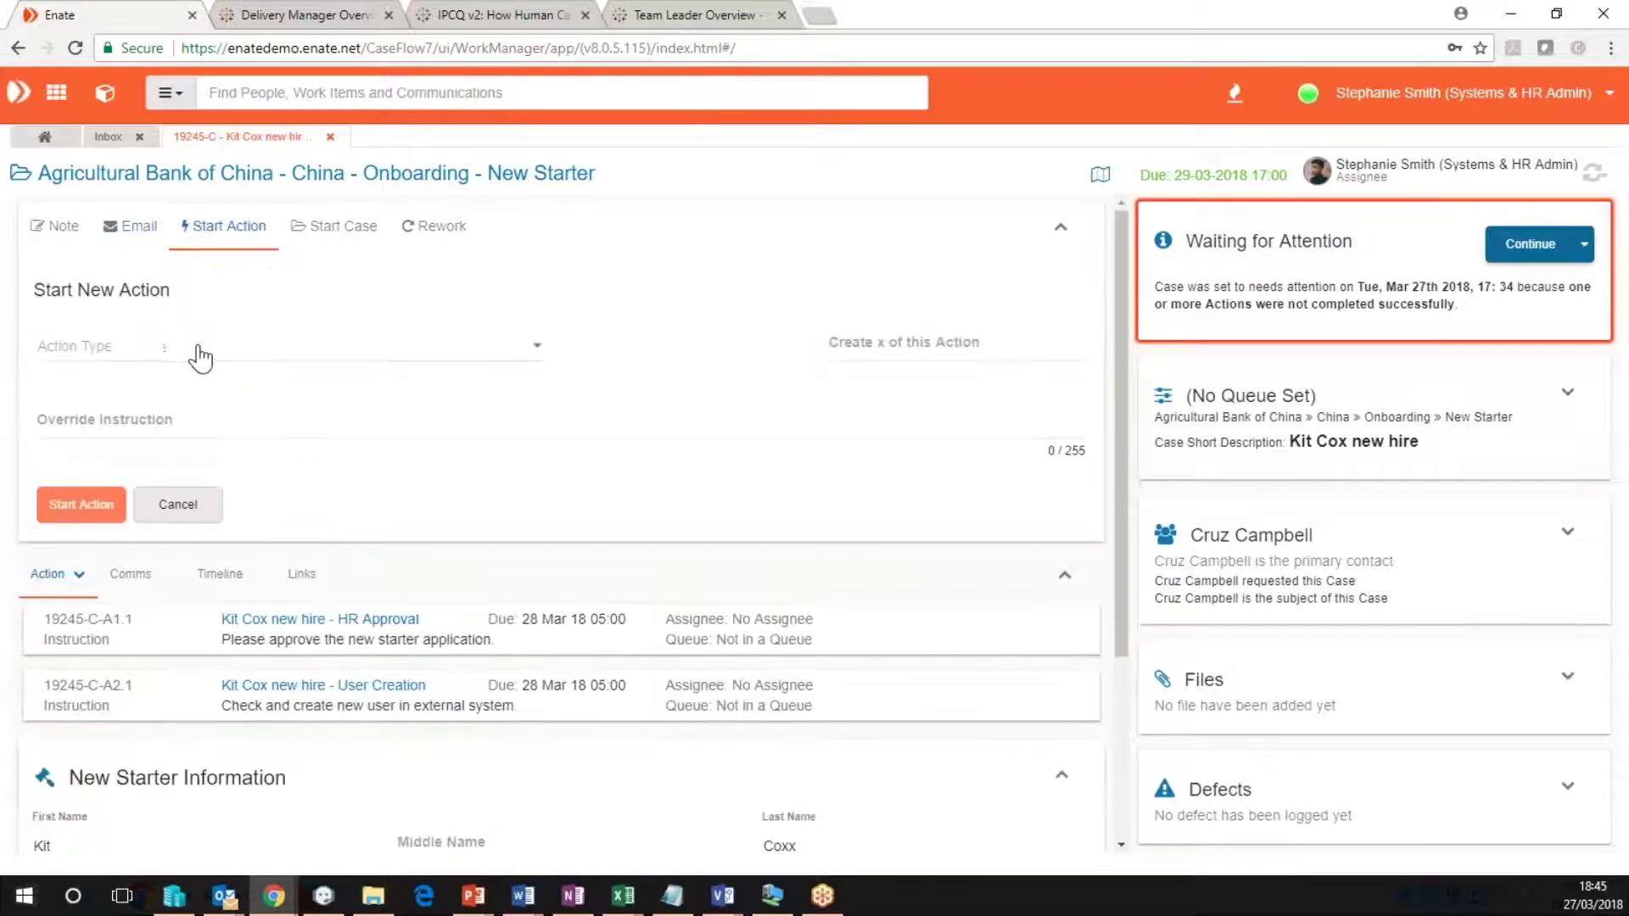
click(253, 356)
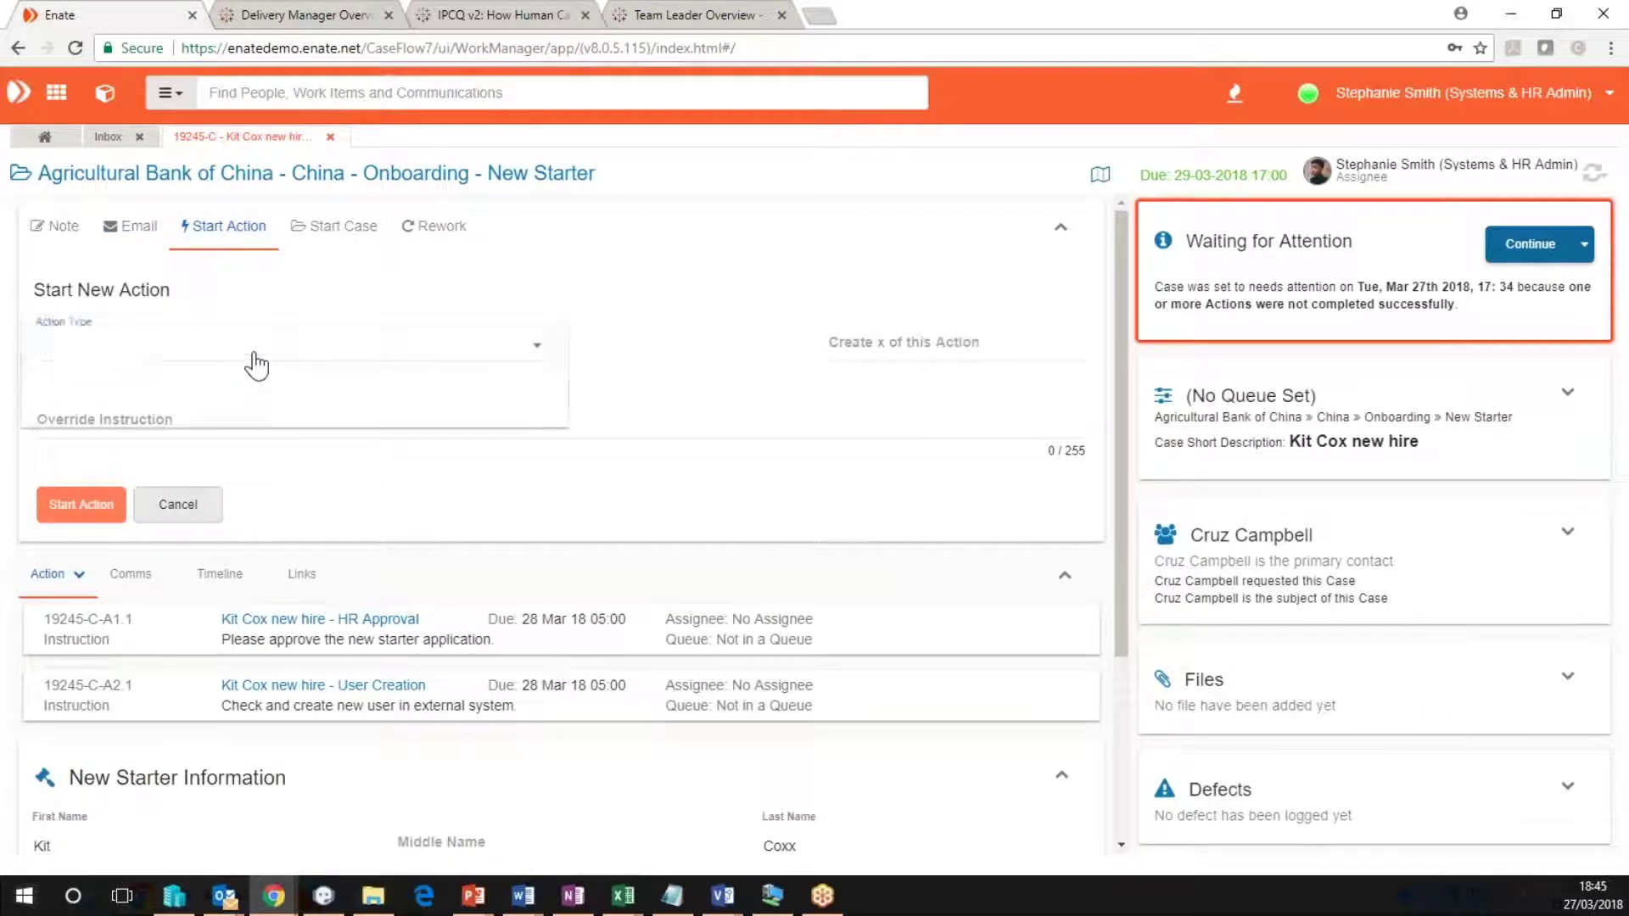
click(630, 407)
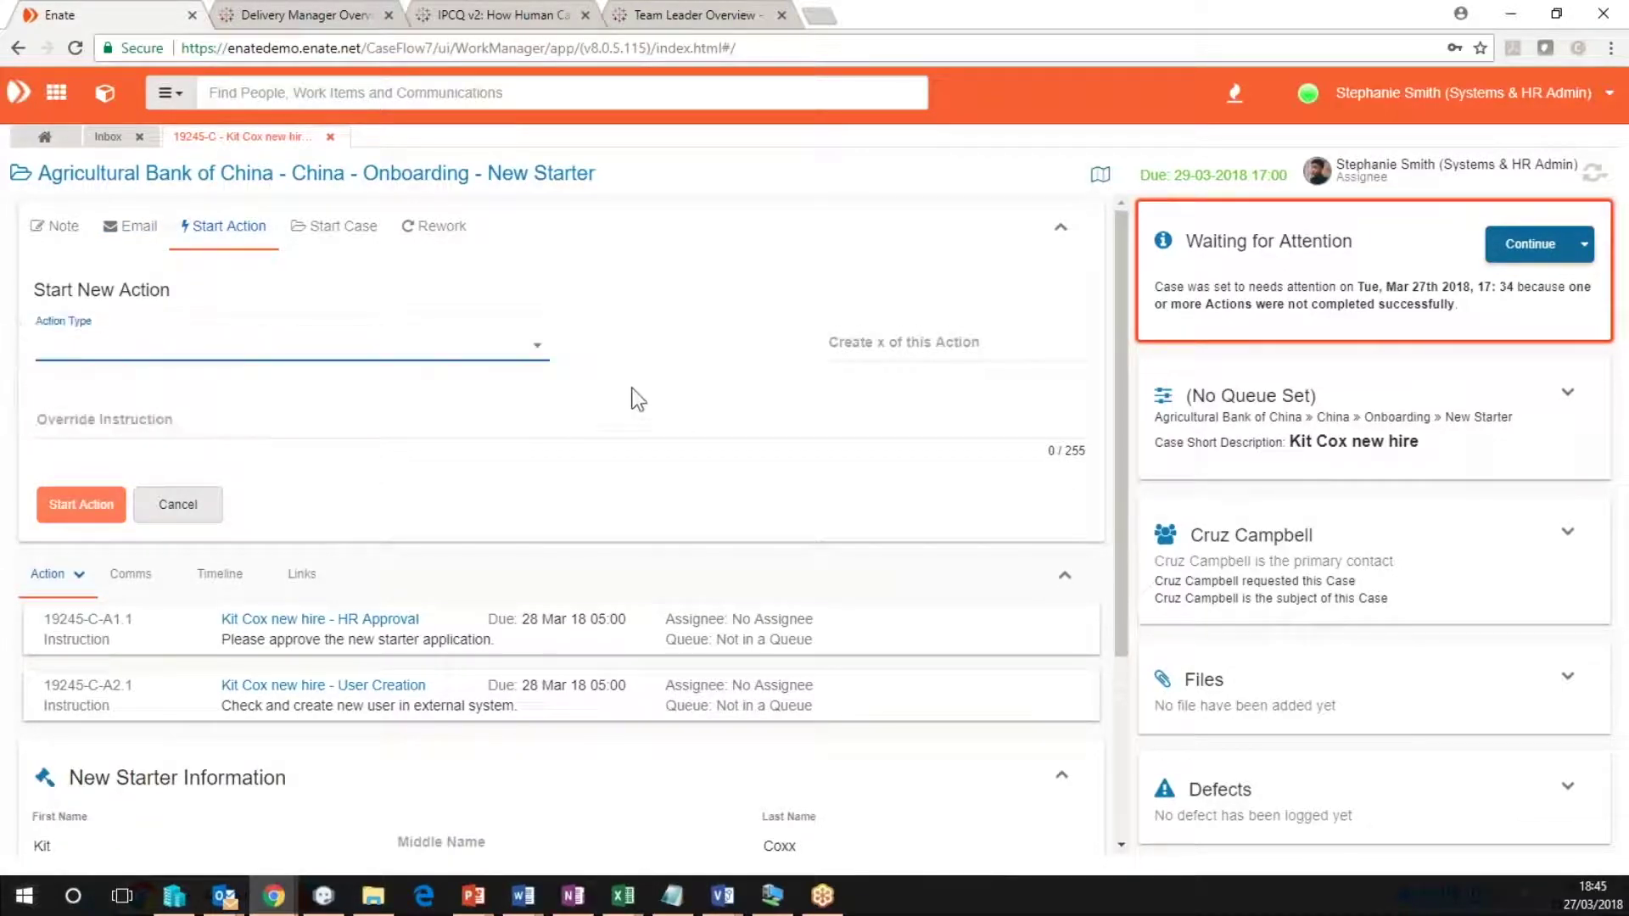
Change the First Name to Christopher and send the case back for rework from '2 - Processing'.
double_click(51, 845)
text(Christopher)
key(Tab)
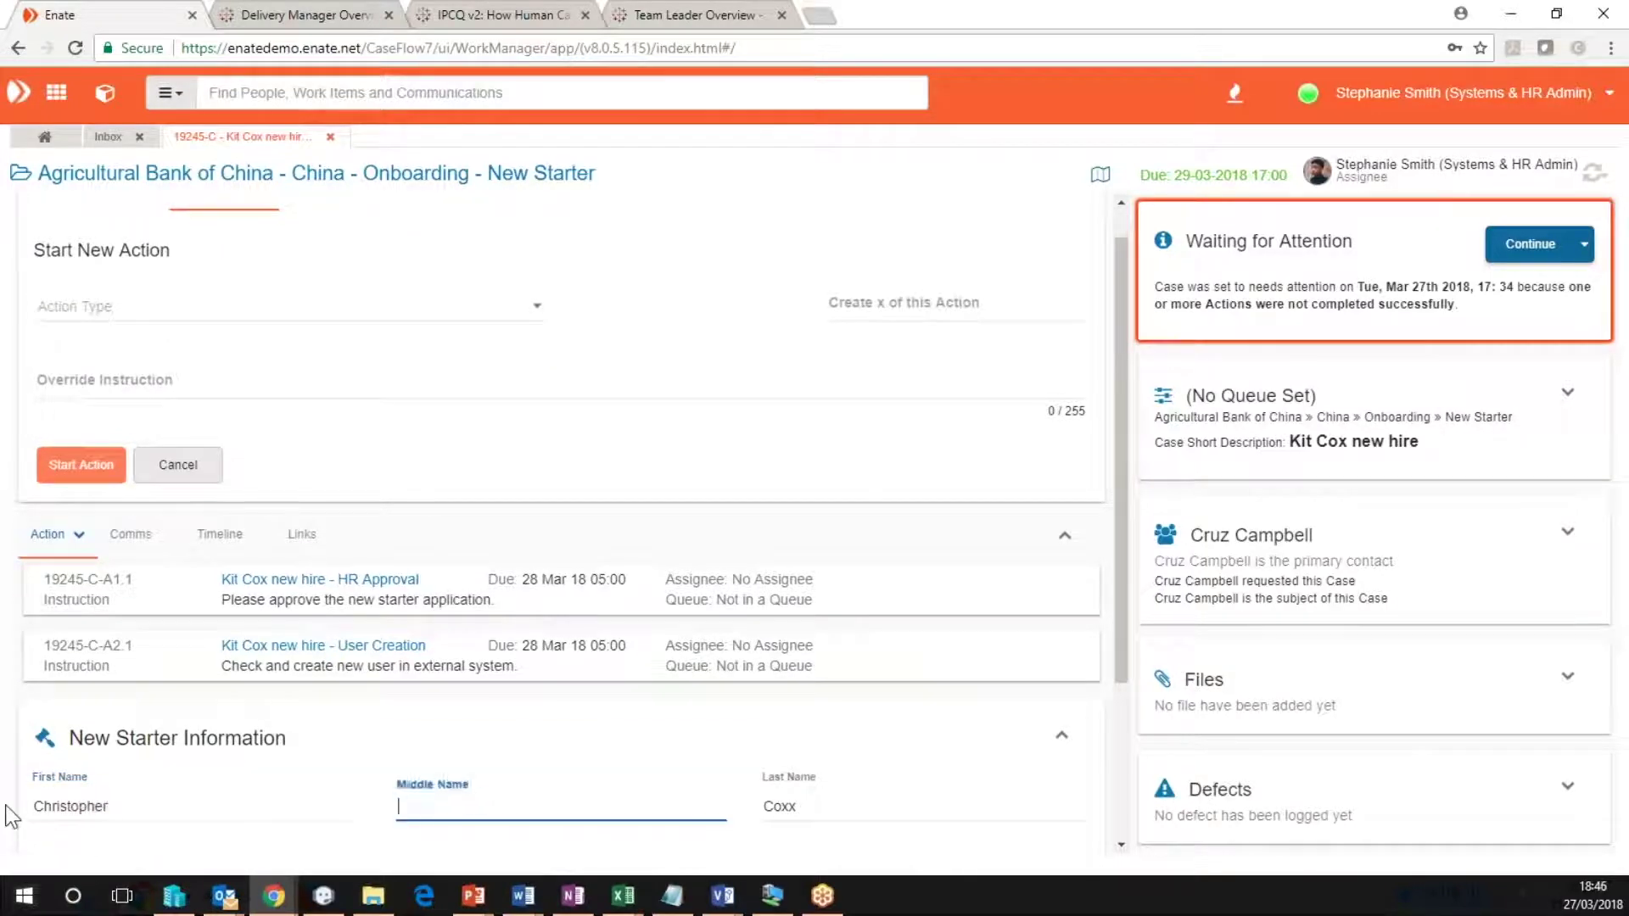
scroll(745, 388, up, 1)
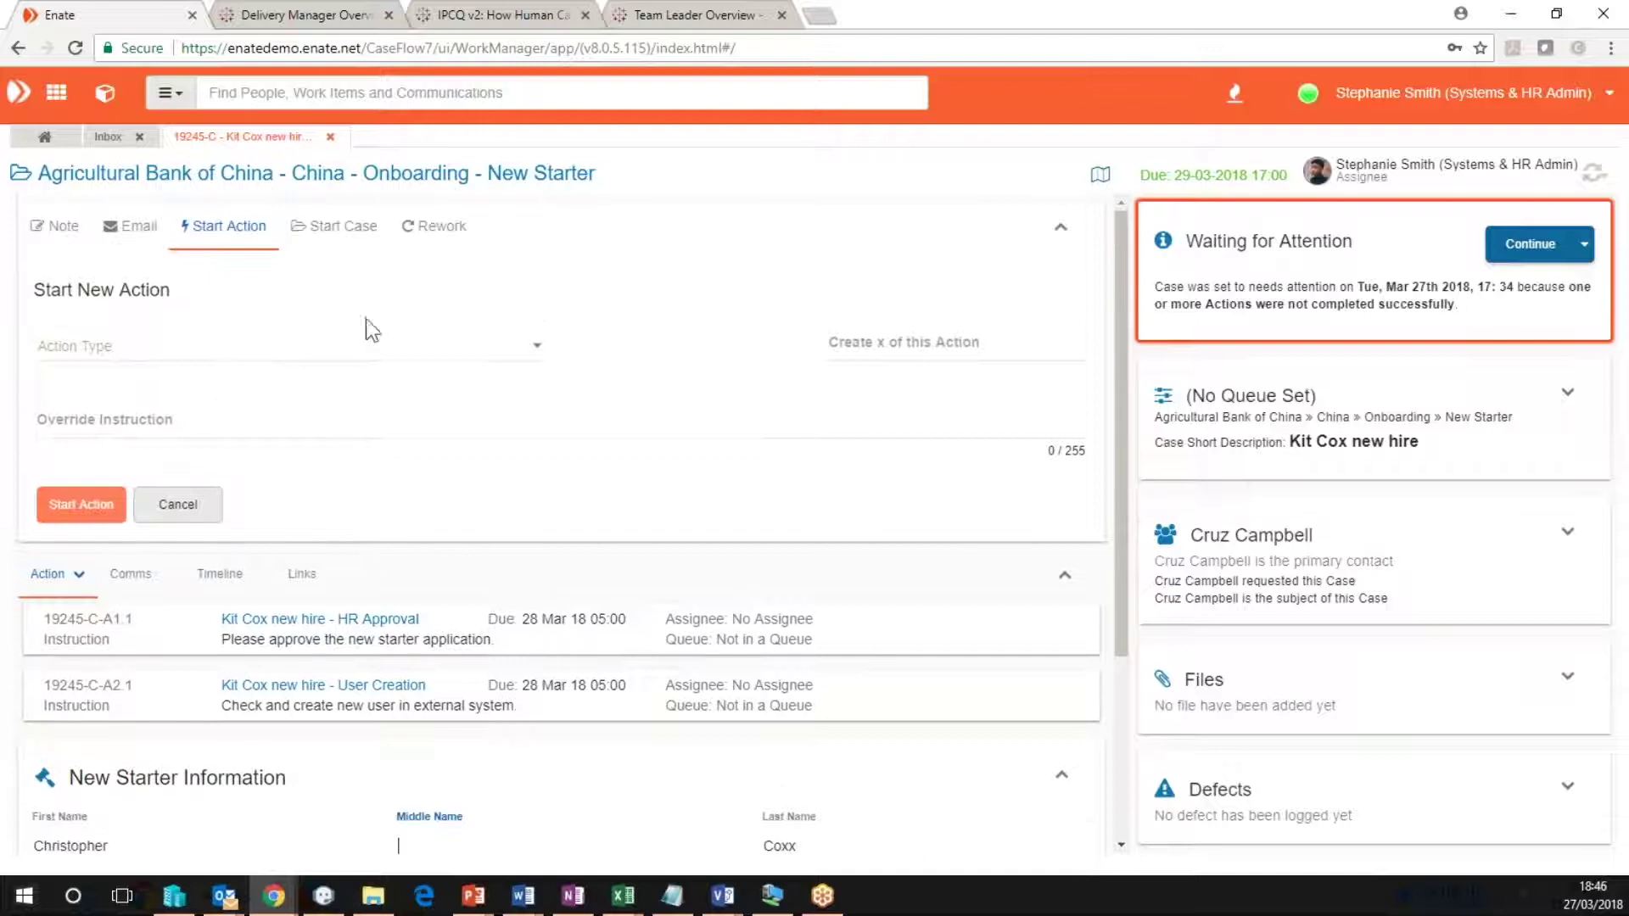
click(434, 226)
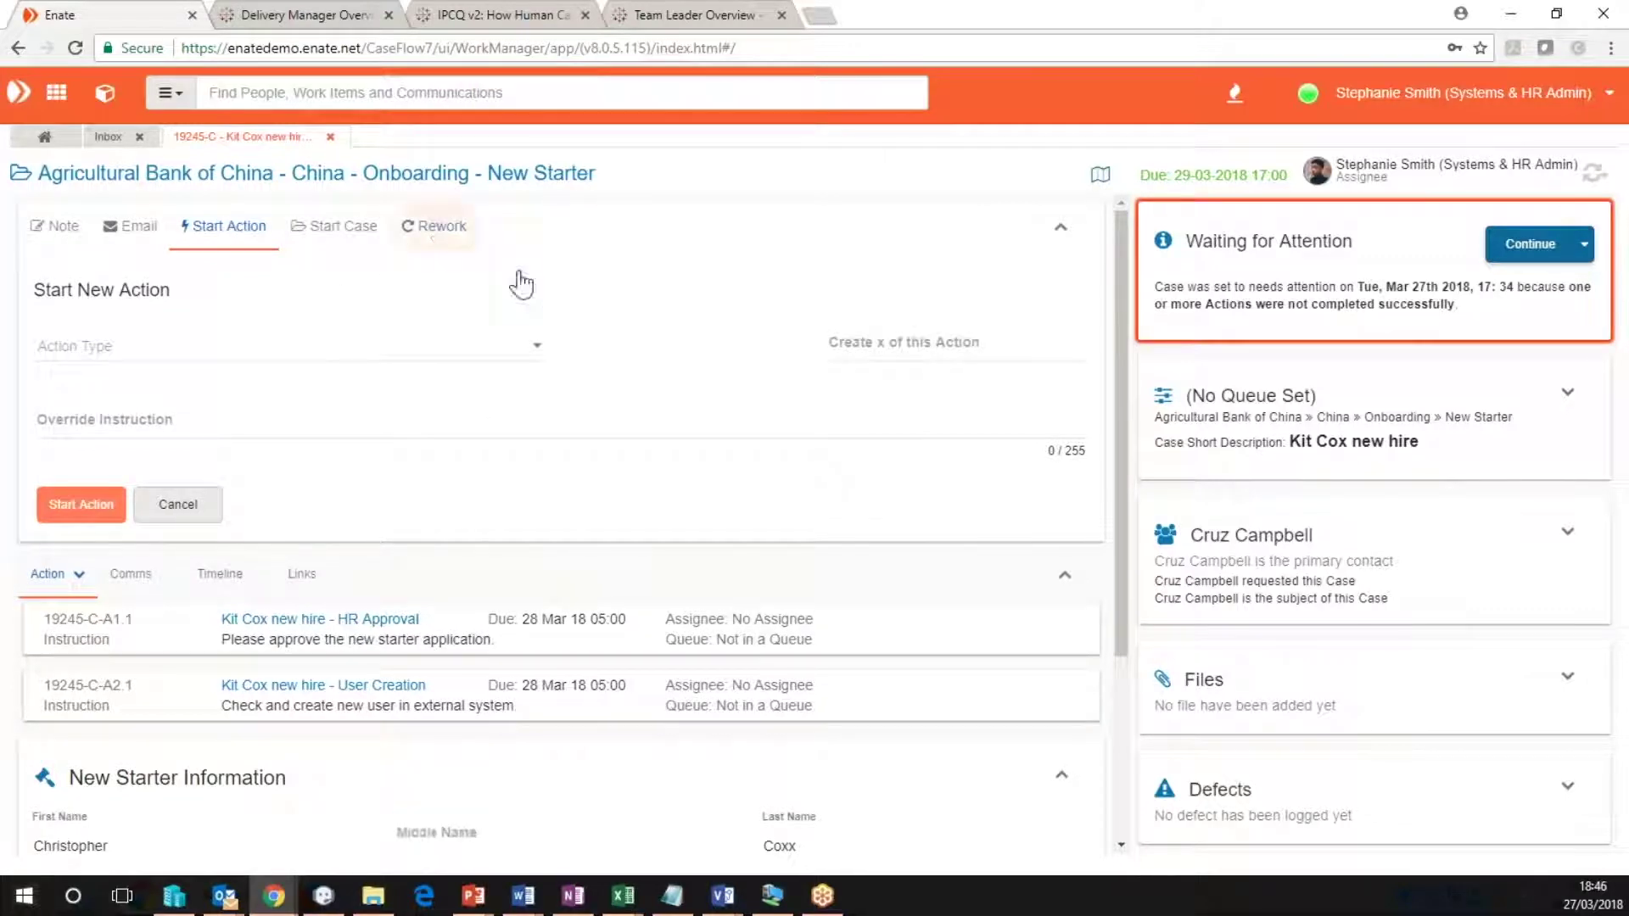
click(85, 344)
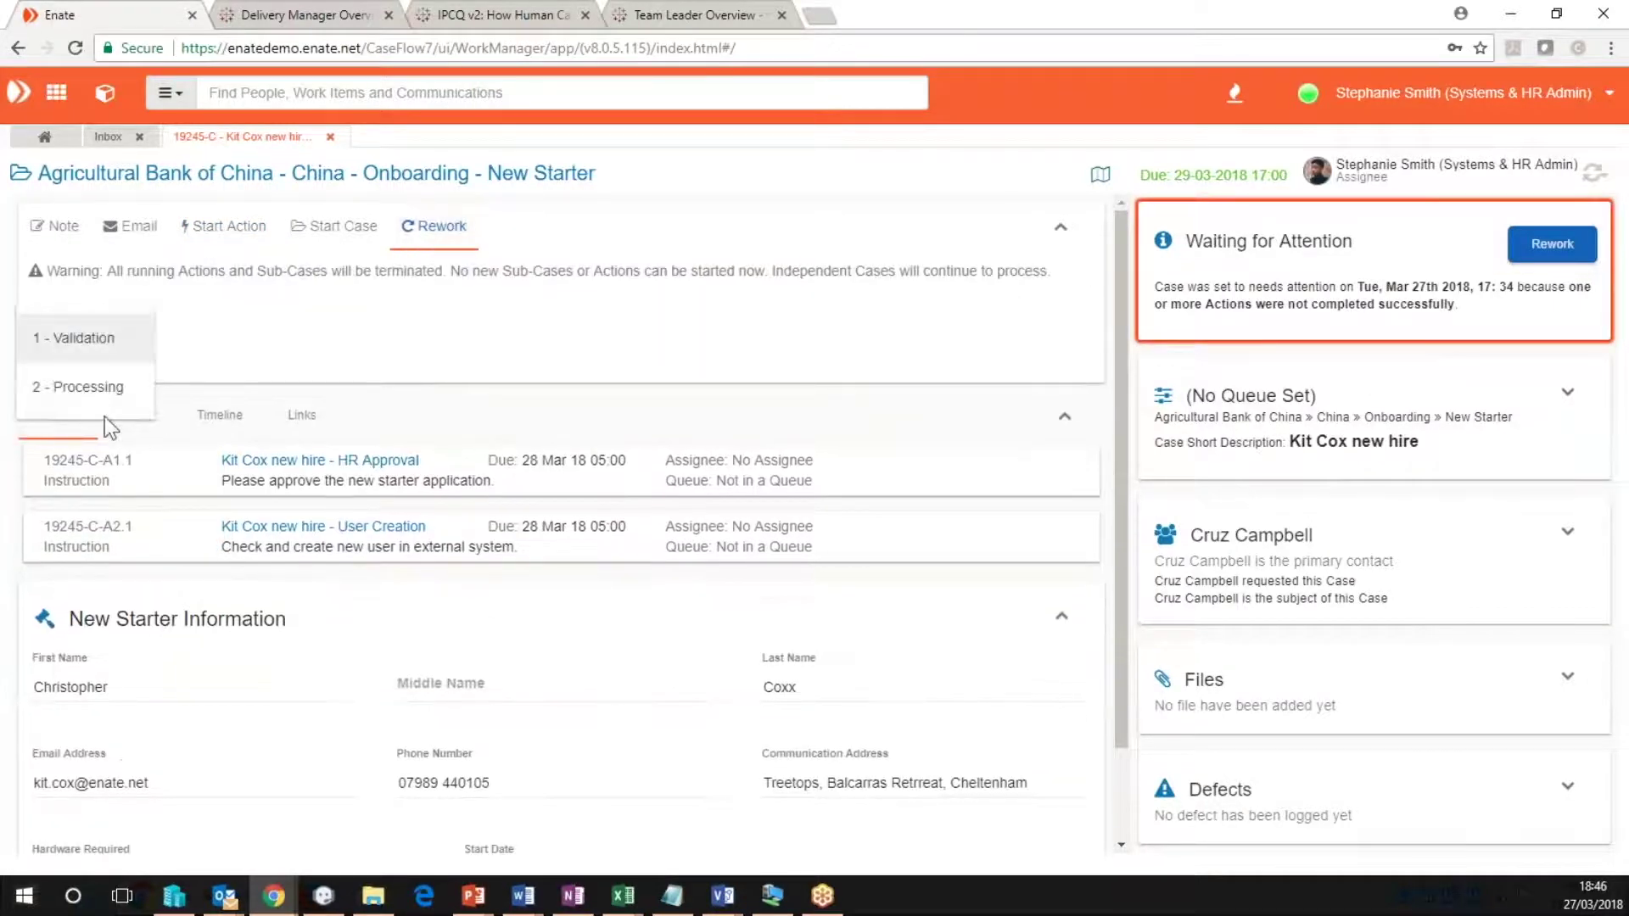
click(85, 387)
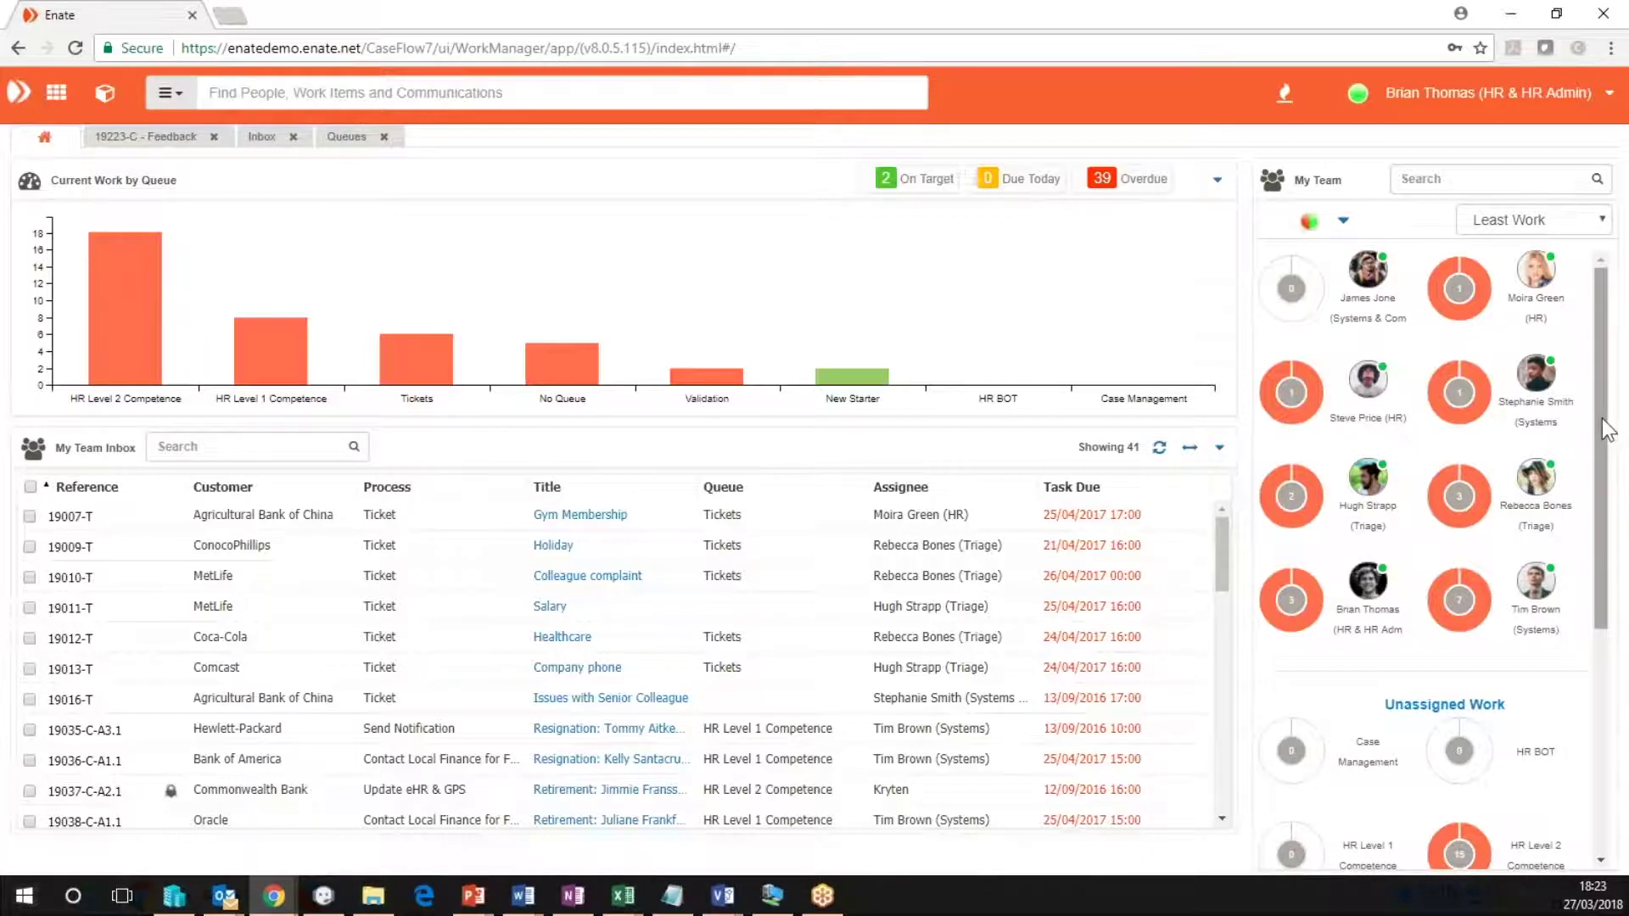
Scroll down the My Team panel on the Work Manager dashboard.
scroll(1616, 509, down, 3)
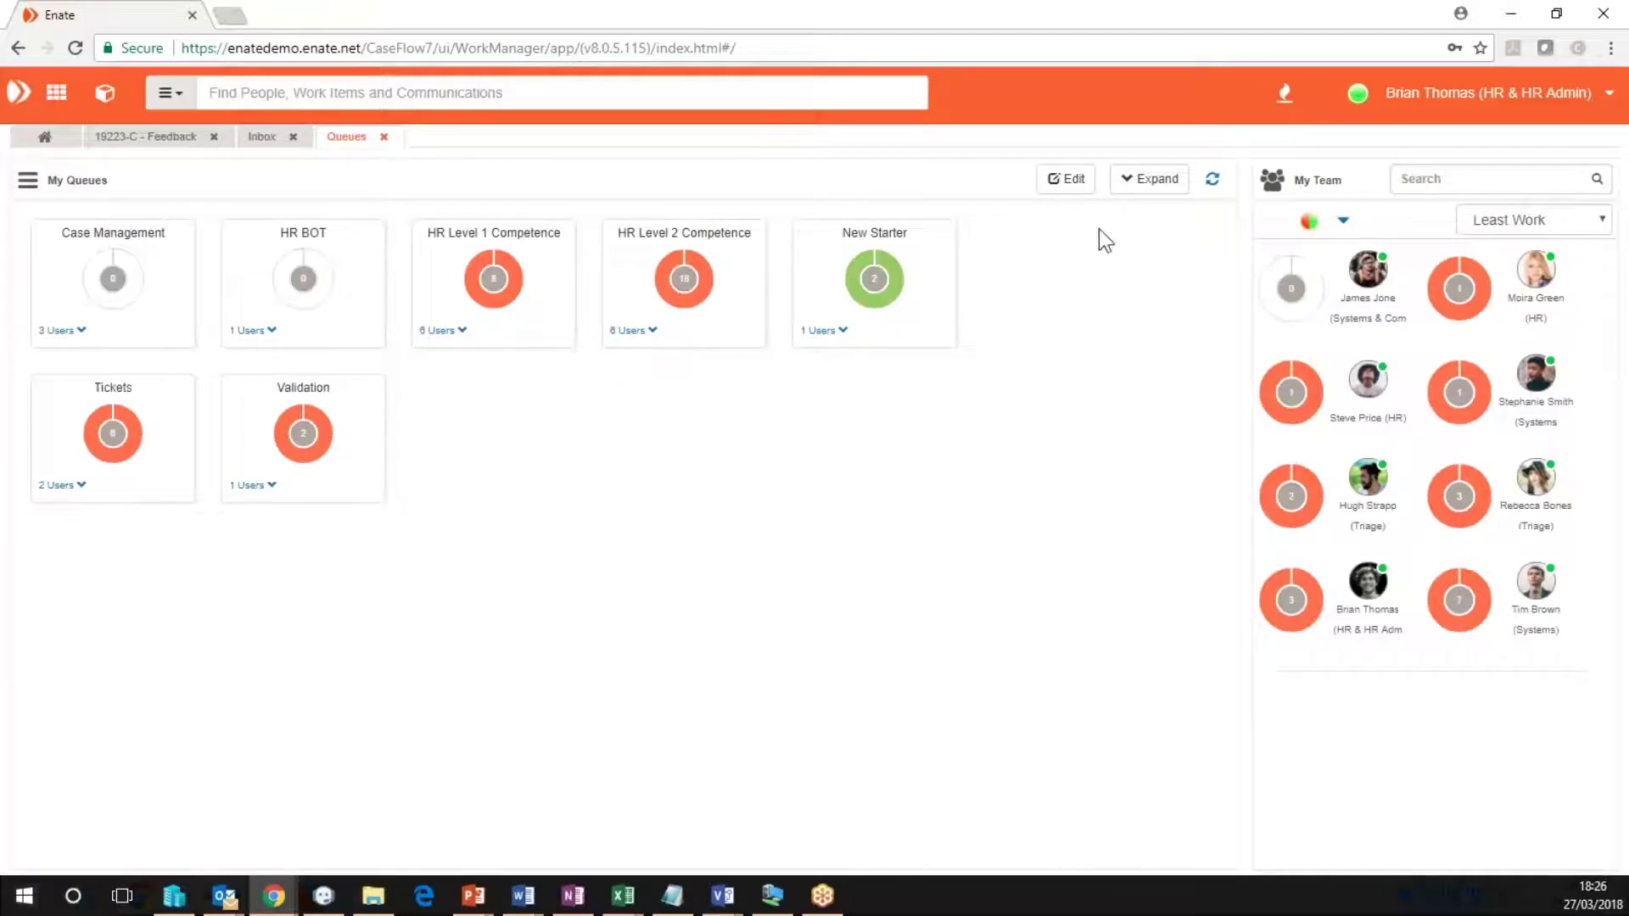
Expand My Queues to show each queue's assigned users, then enter the user name to log in to Builder.
click(1151, 190)
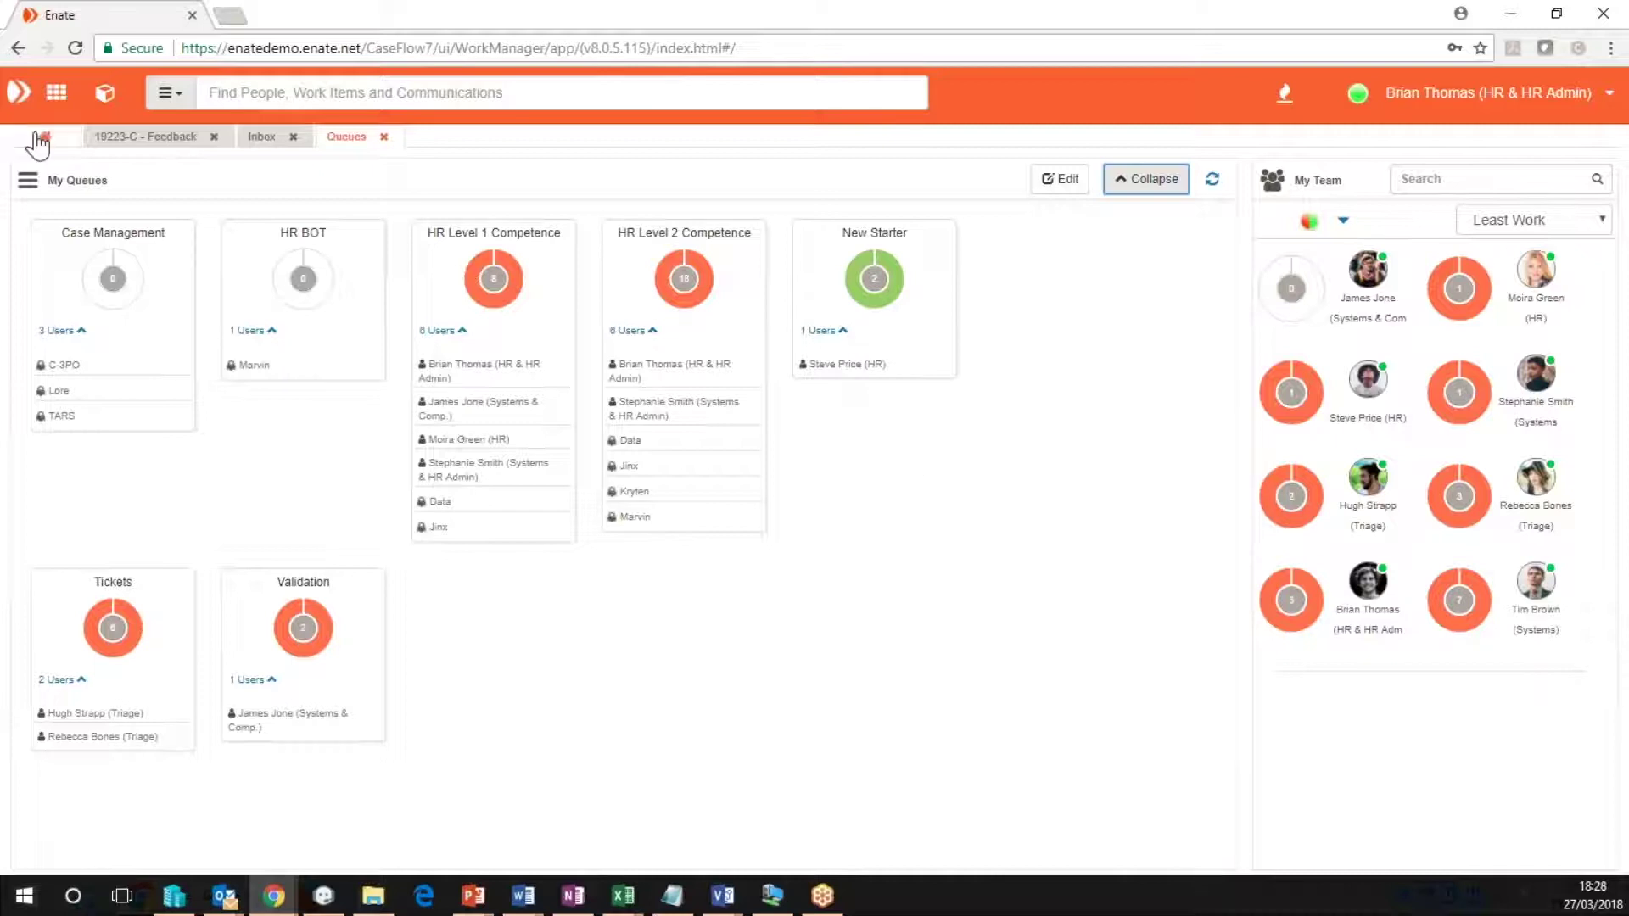
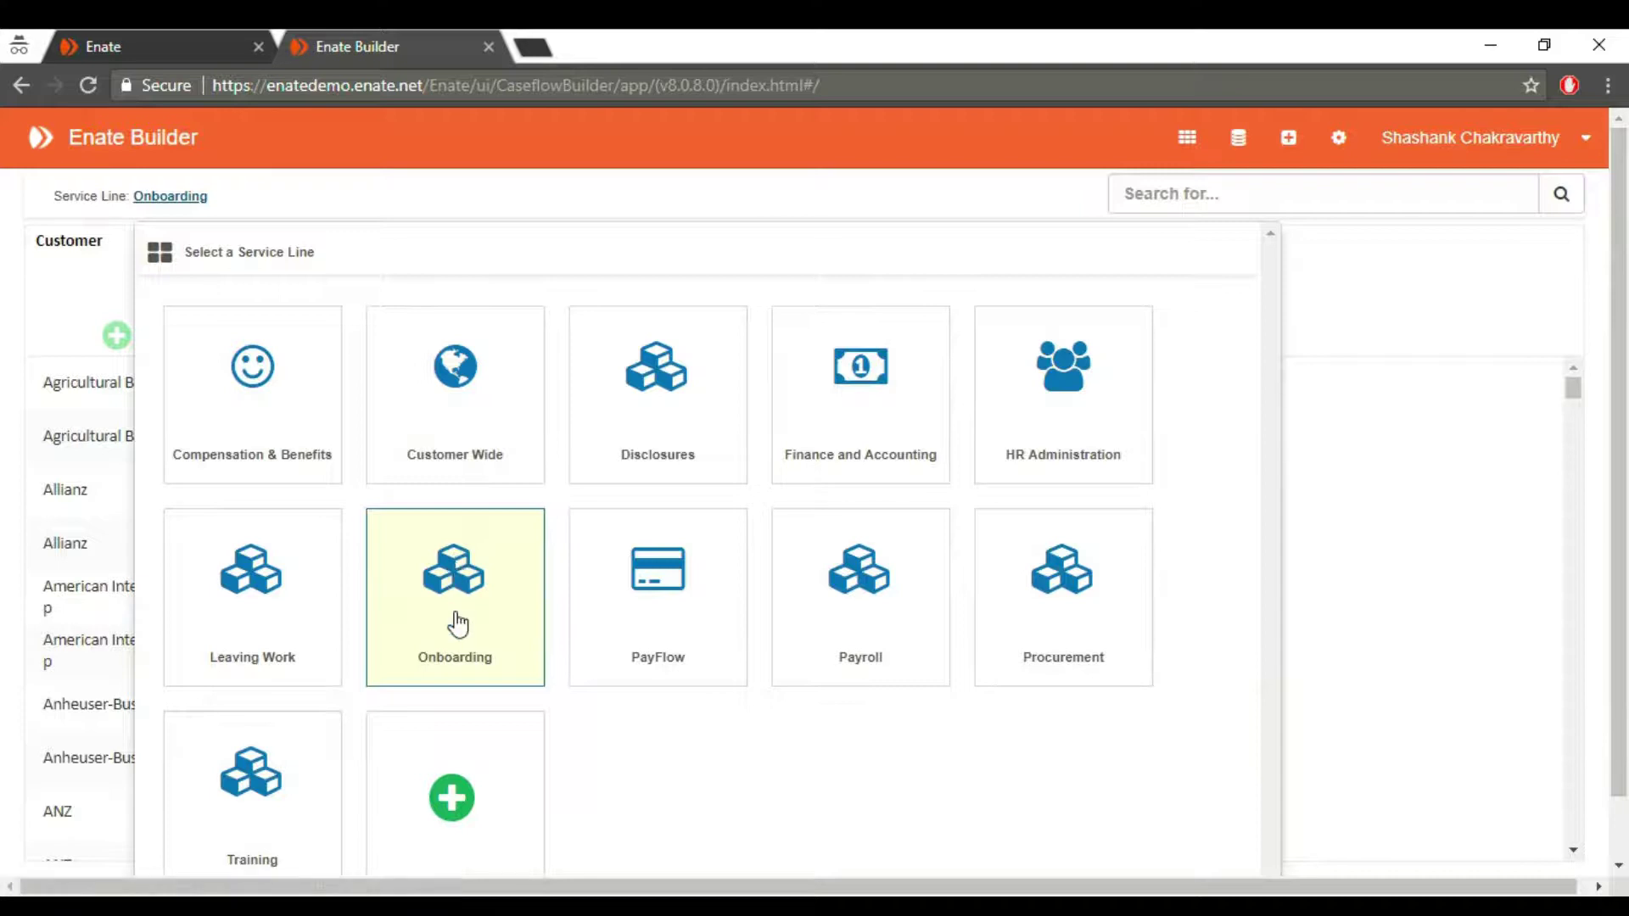
Open the Onboarding Global New Starter case flow for editing and select its User Creation step.
click(456, 651)
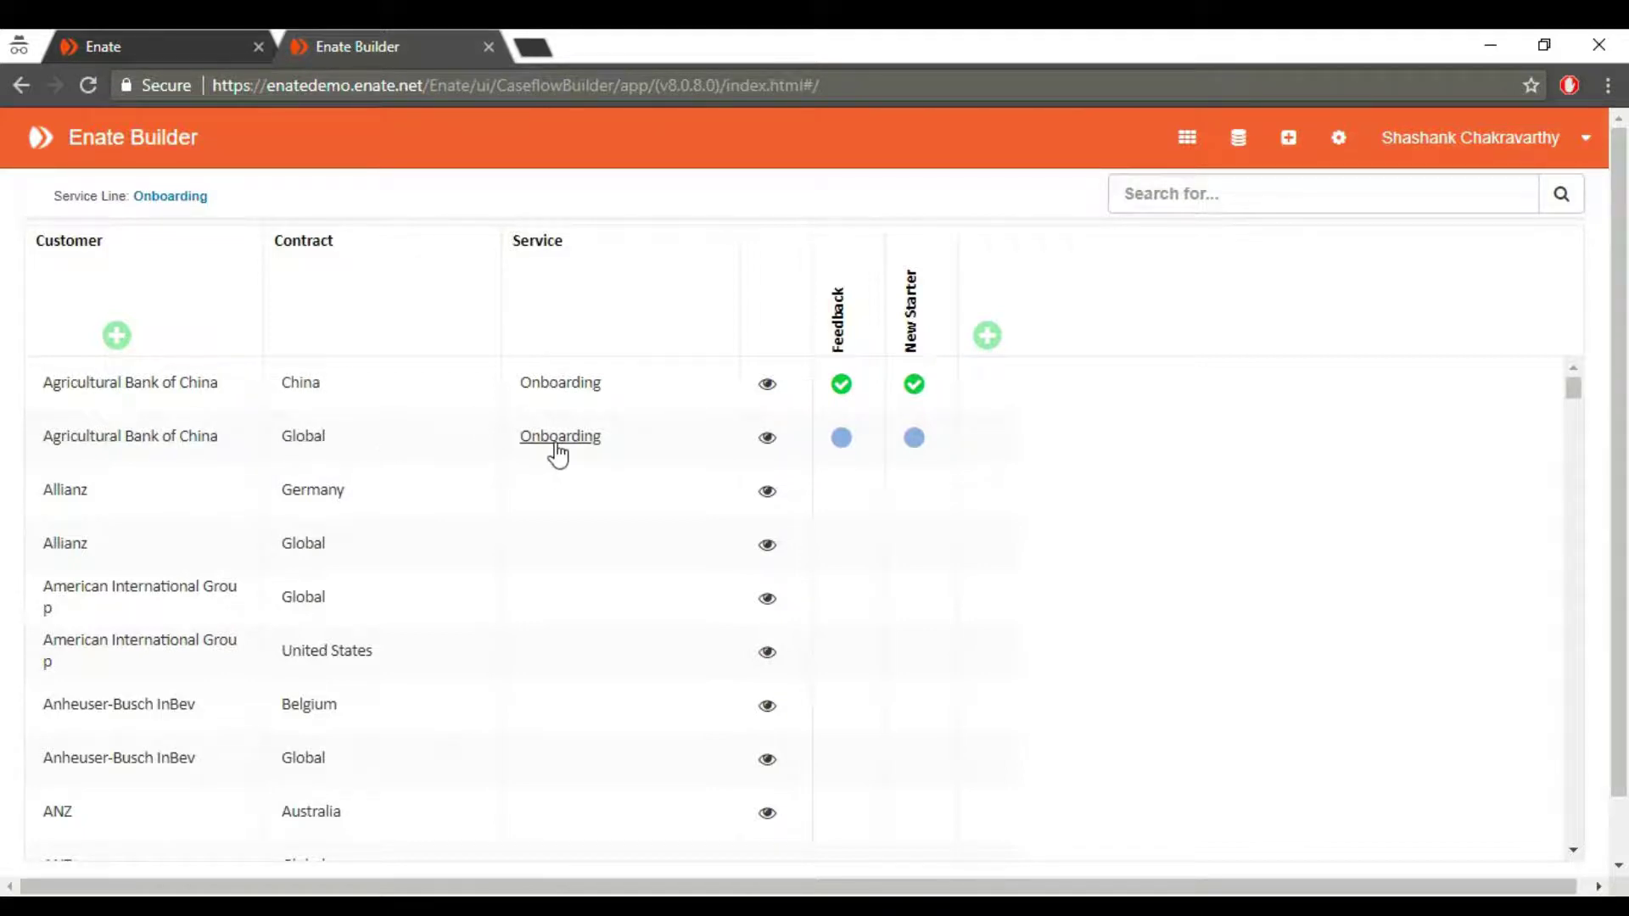
click(914, 441)
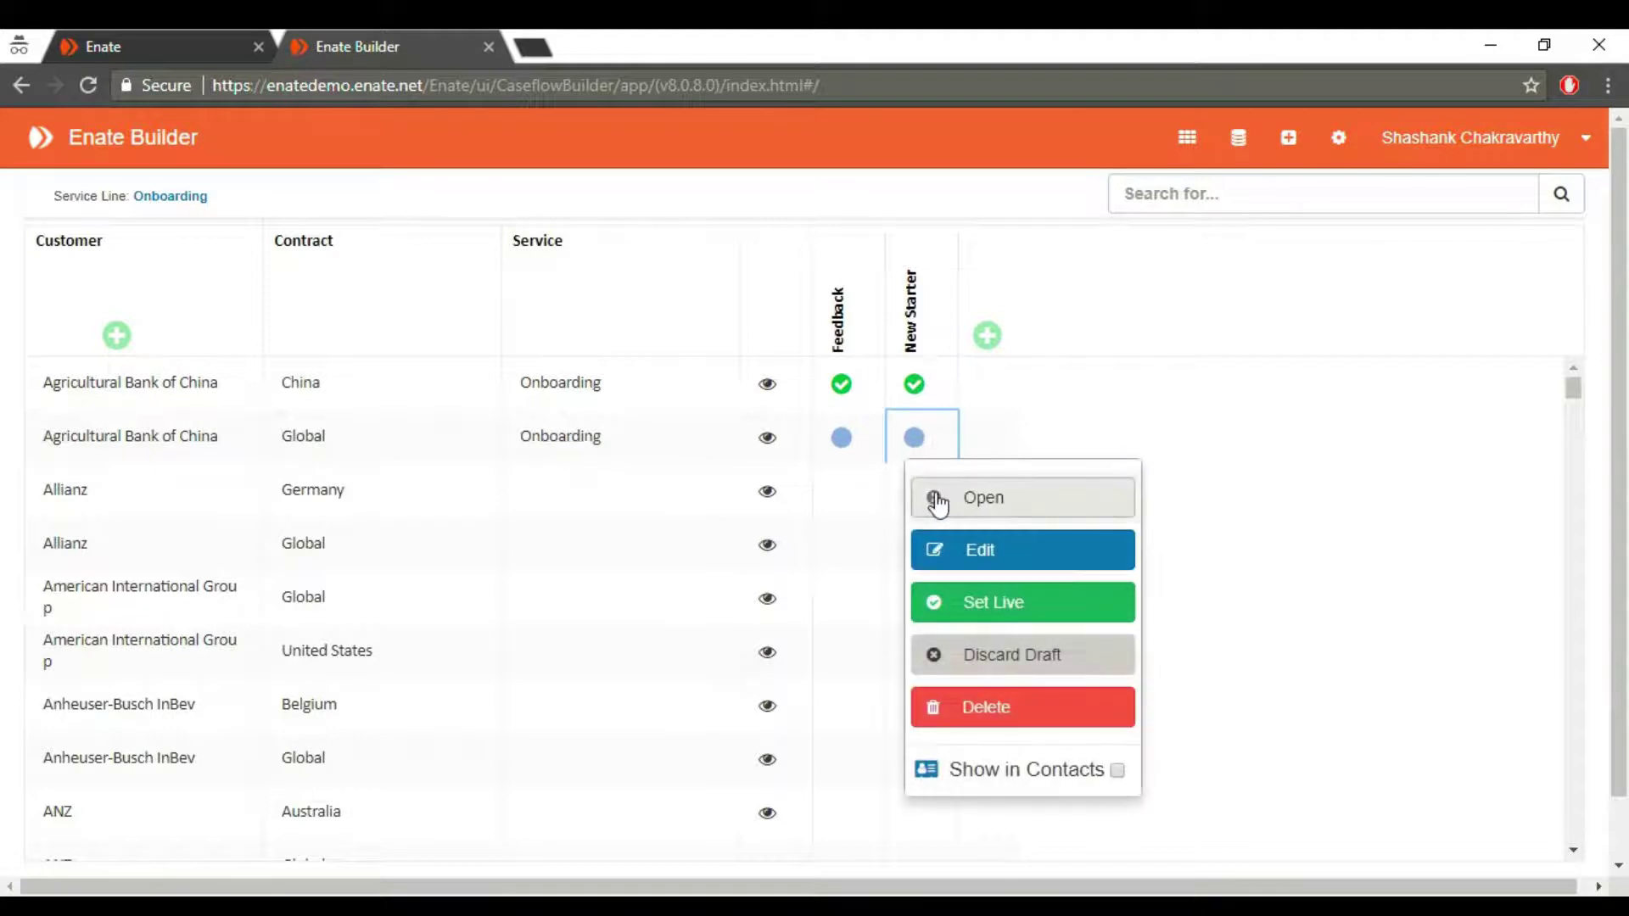
click(953, 555)
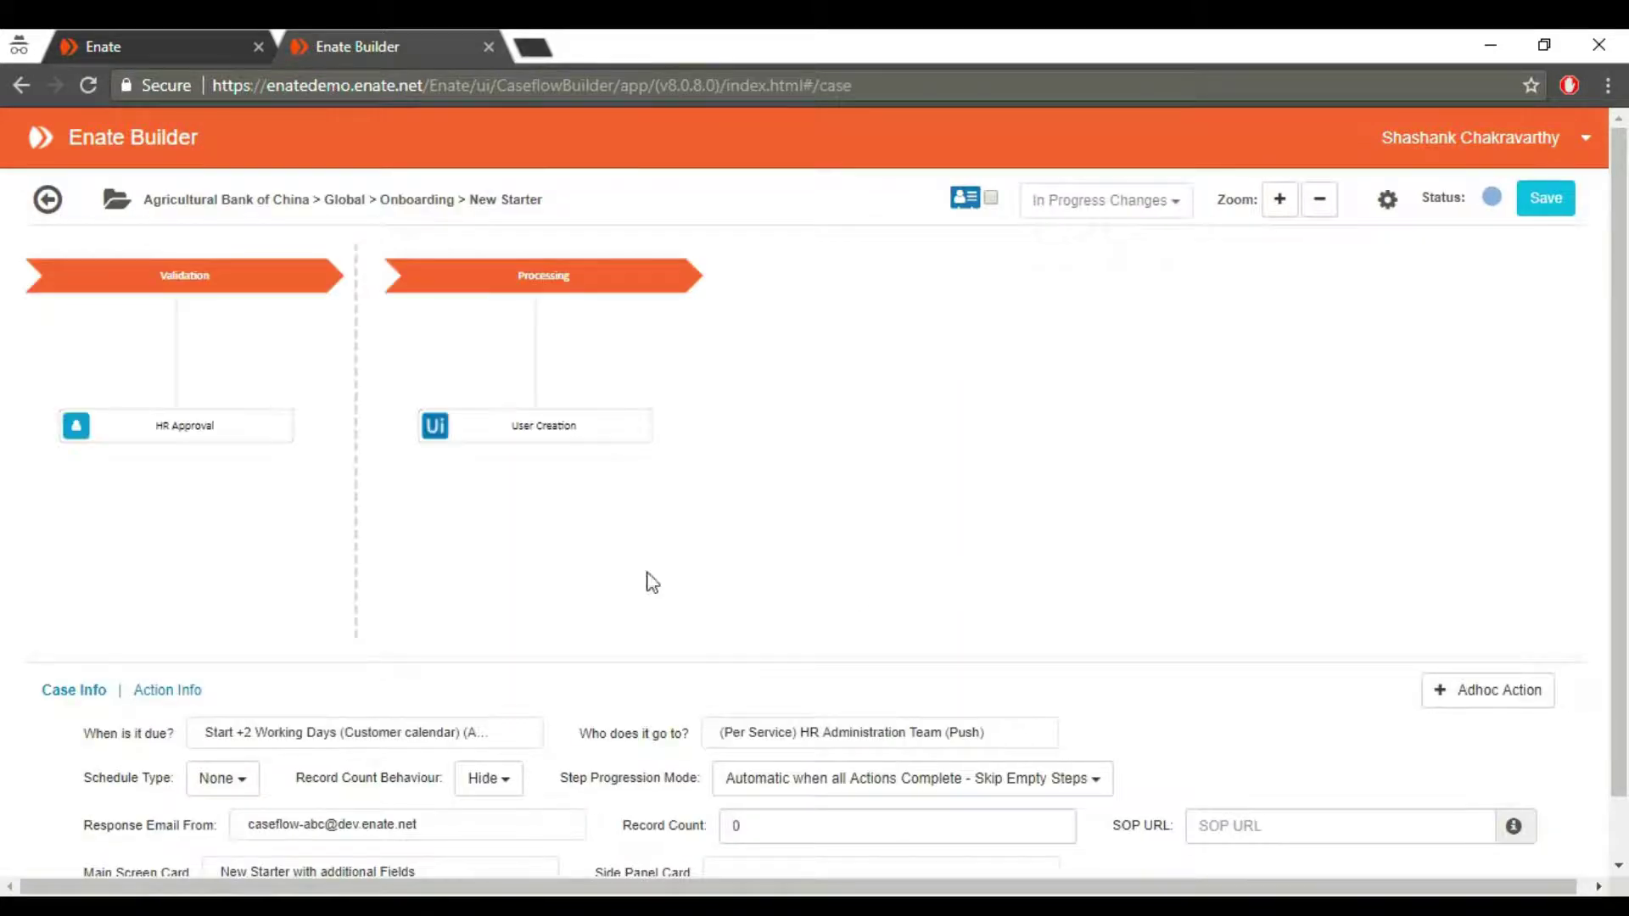
click(1007, 462)
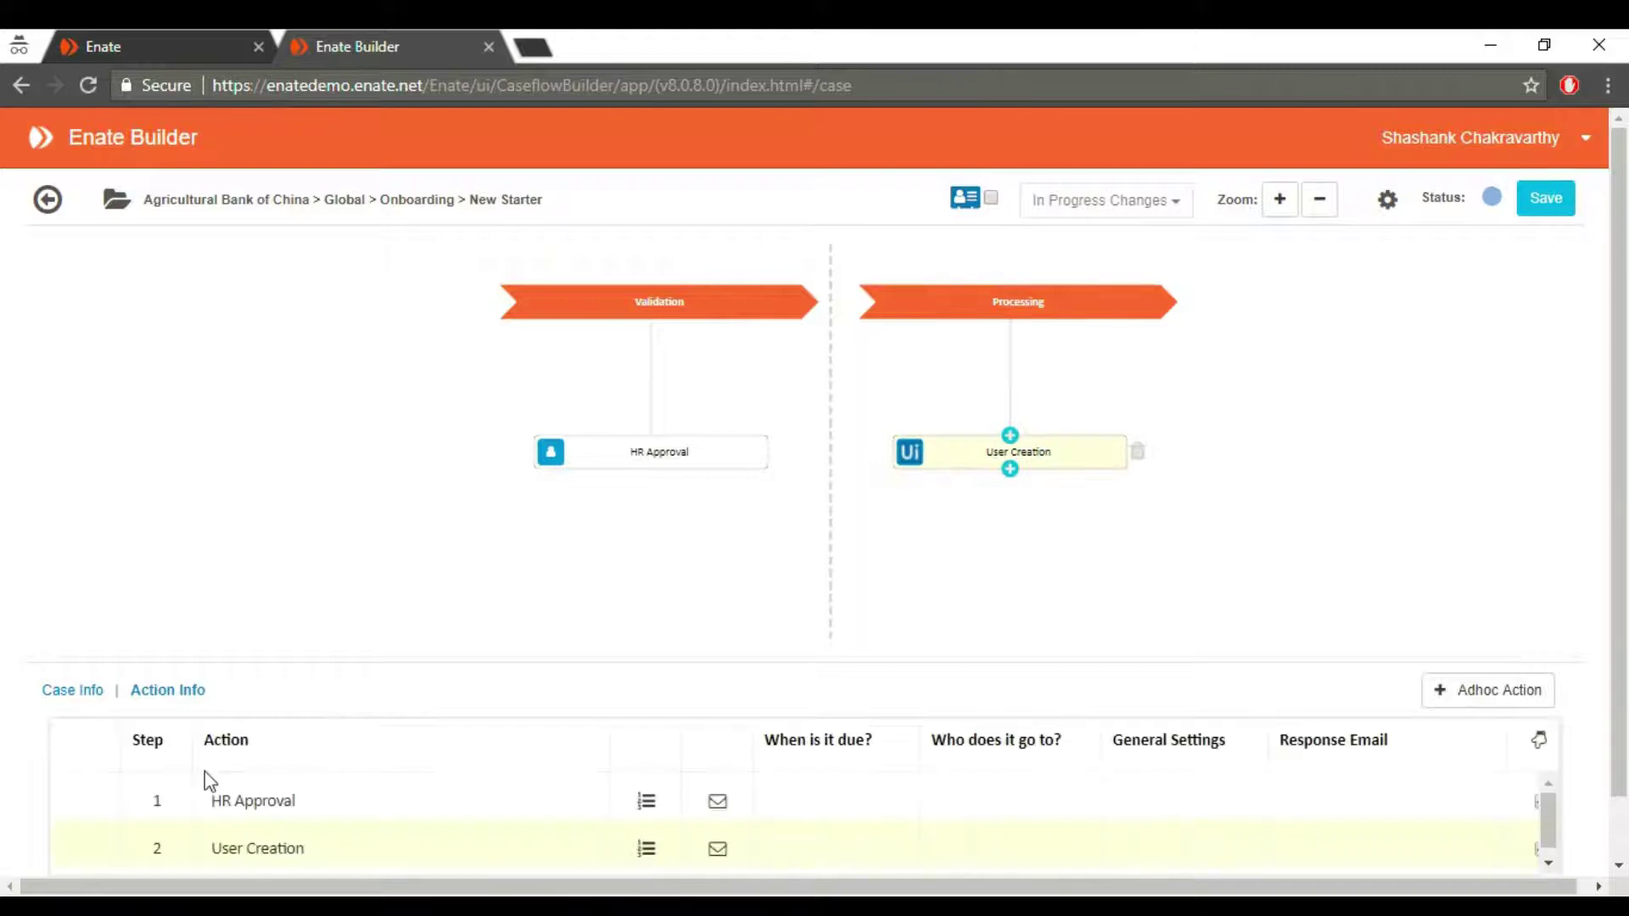
click(910, 474)
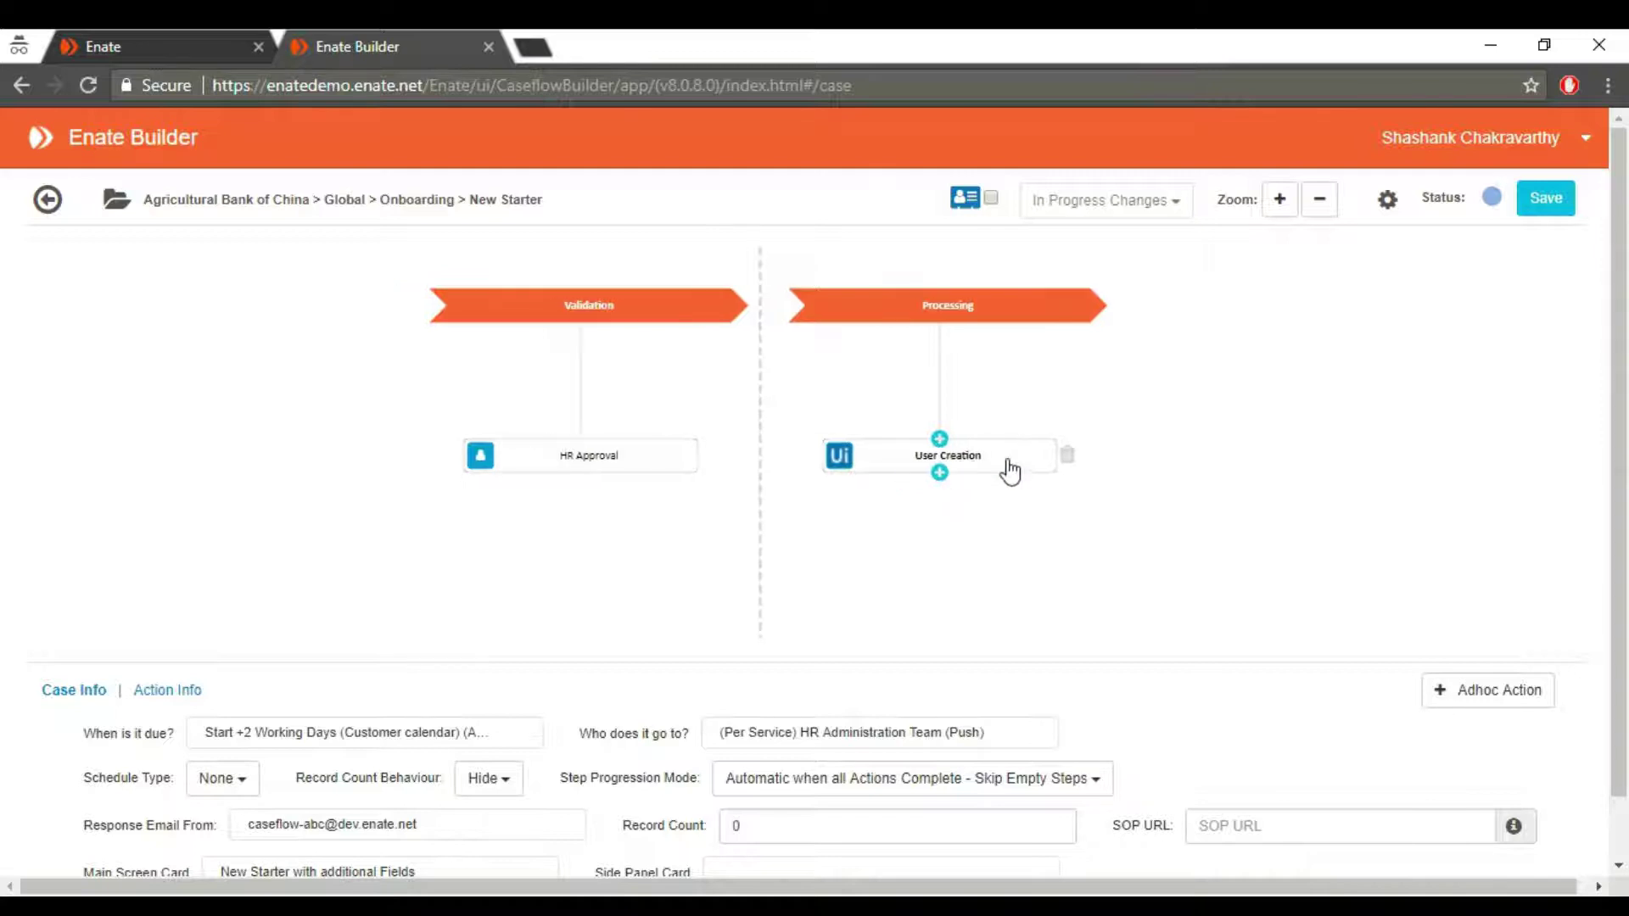
drag(1009, 472, 1032, 470)
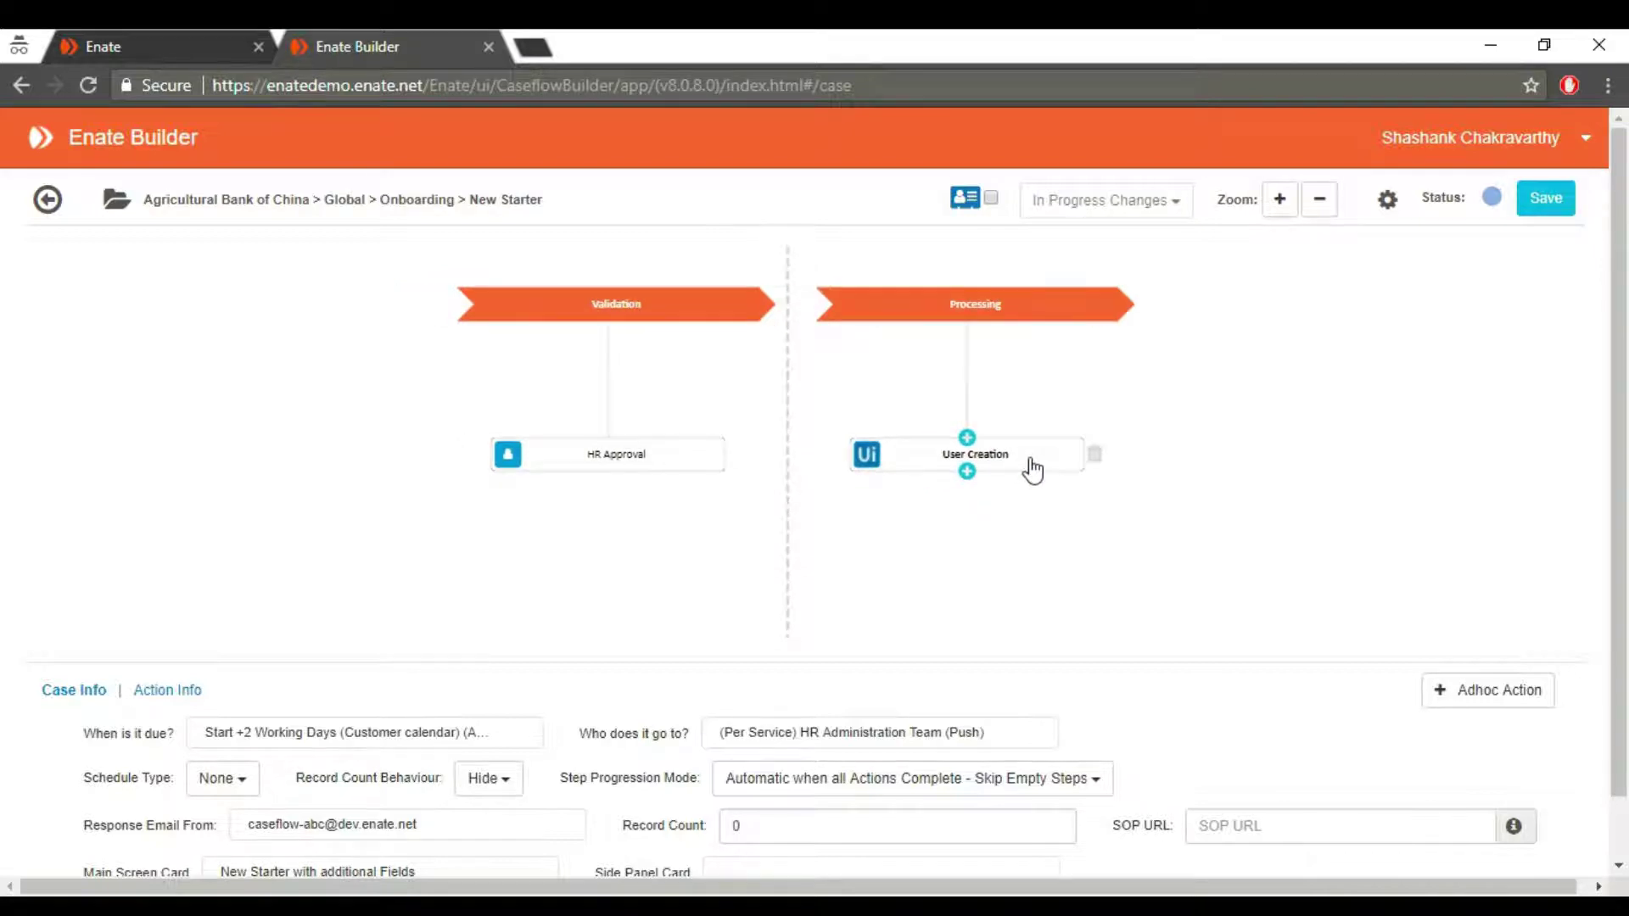
click(1032, 469)
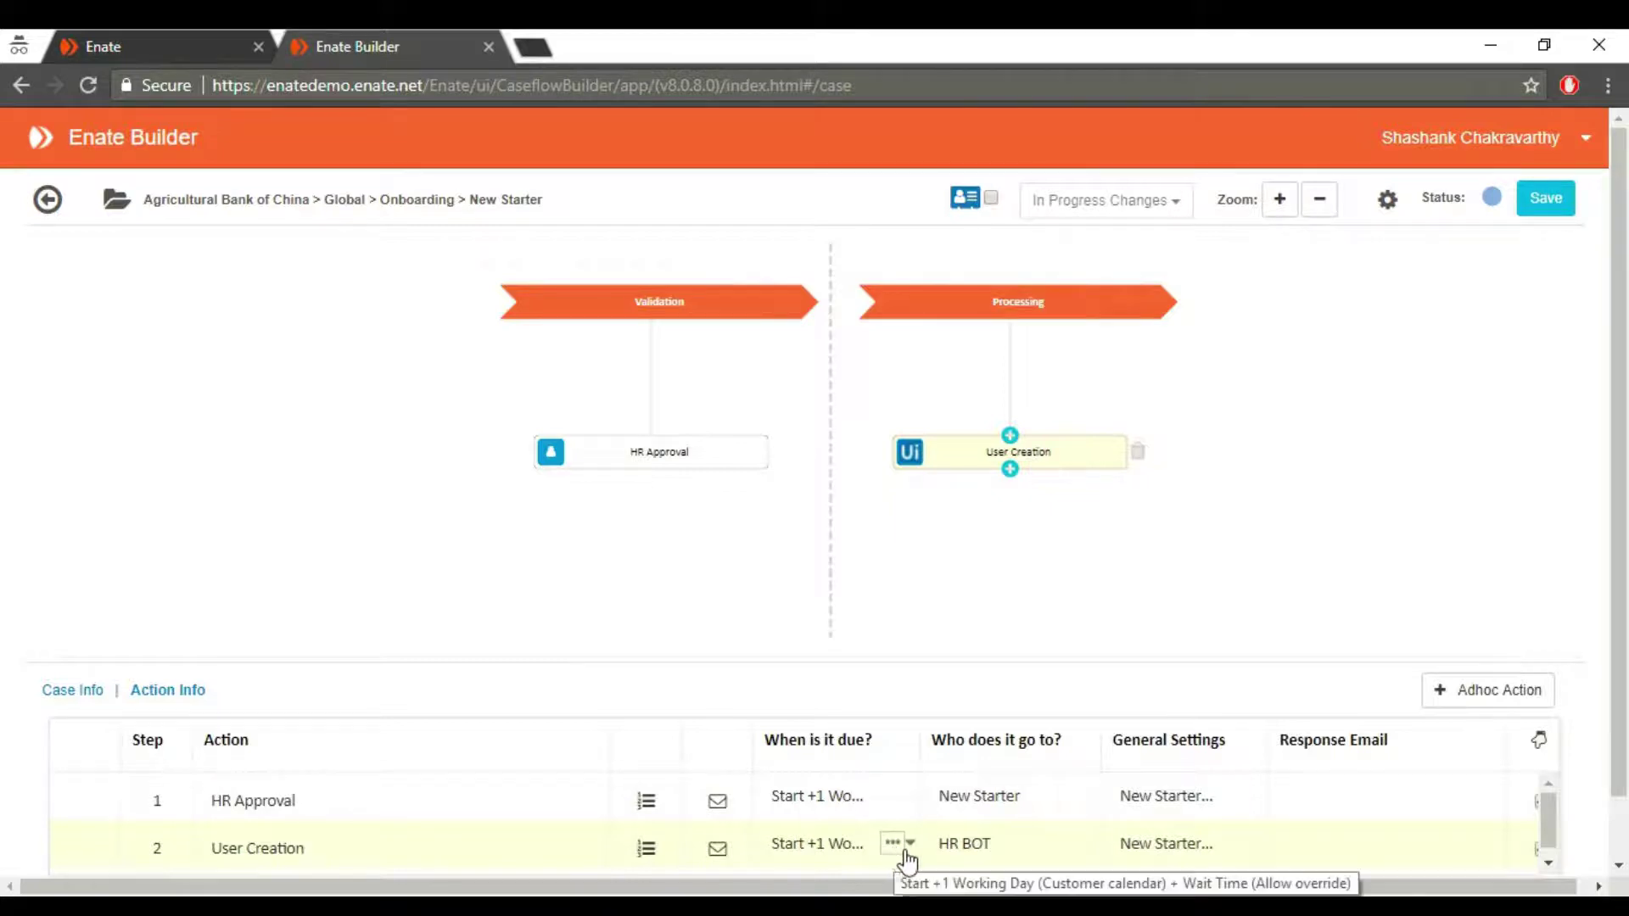
Browse the User Creation due date options, from Case Due working-hour offsets to Start +5 Working Days.
click(912, 845)
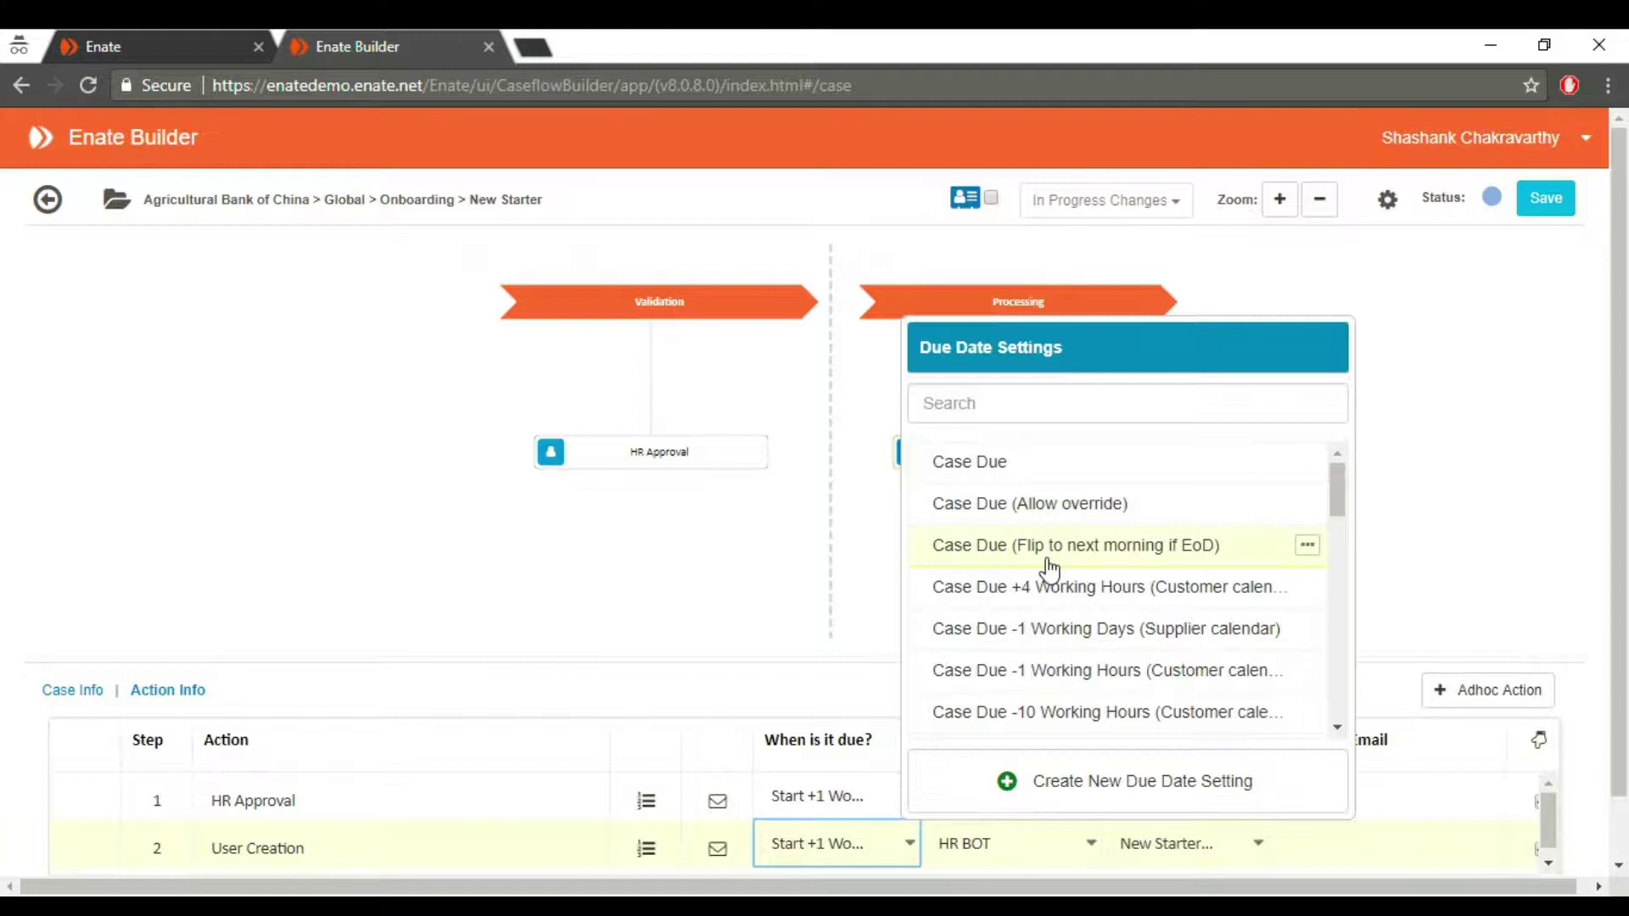
scroll(1050, 569, down, 3)
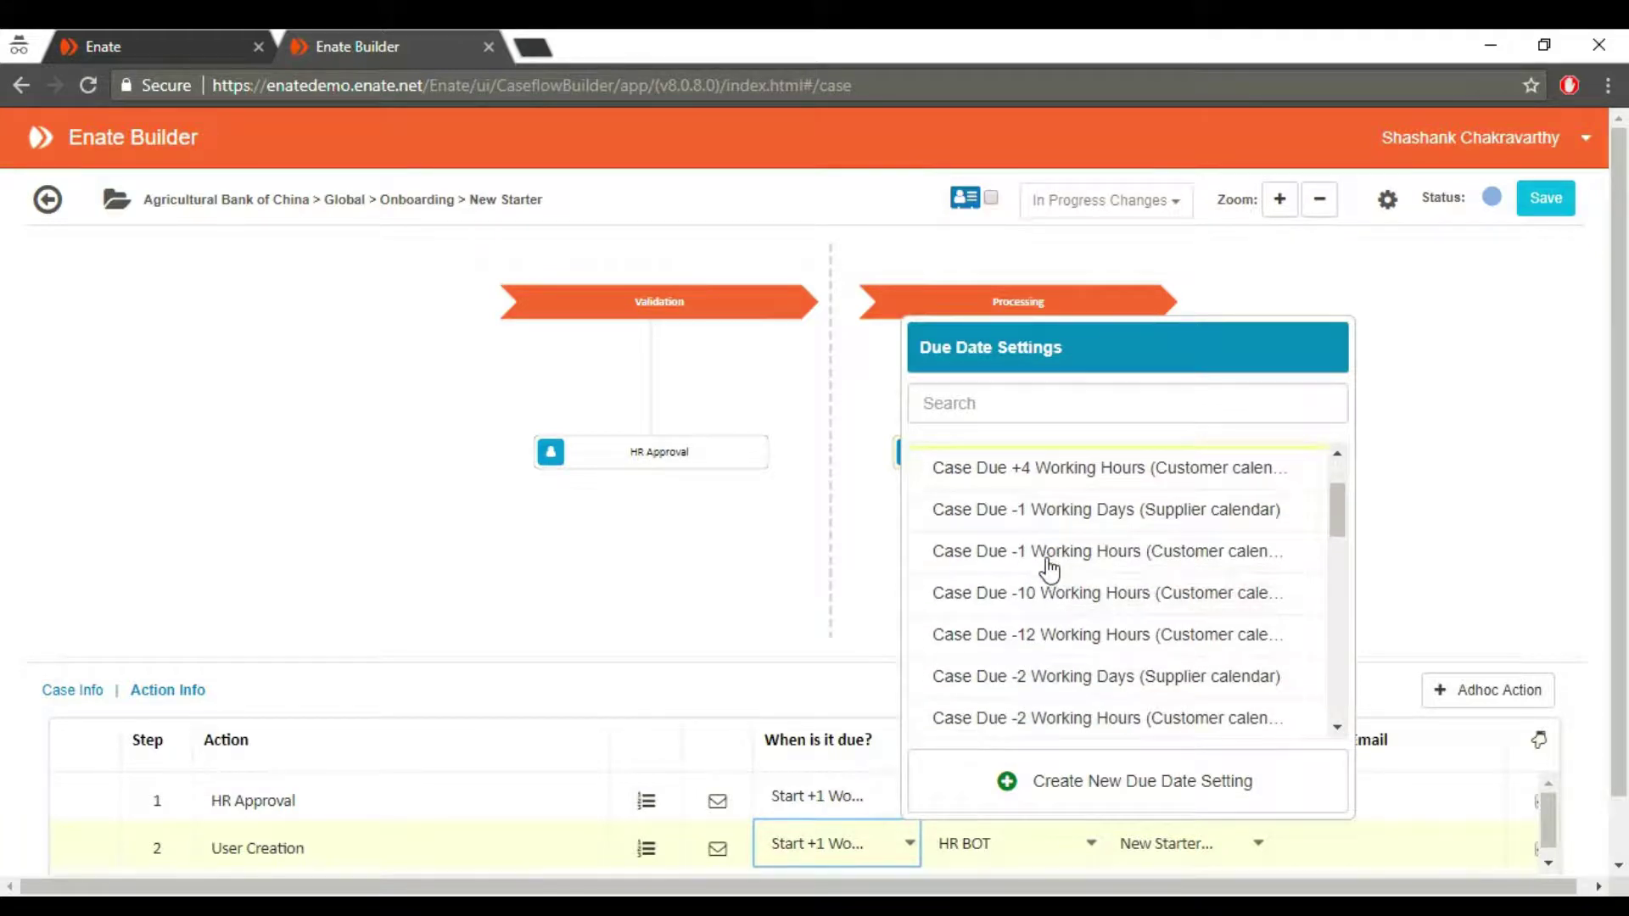
scroll(1051, 568, down, 3)
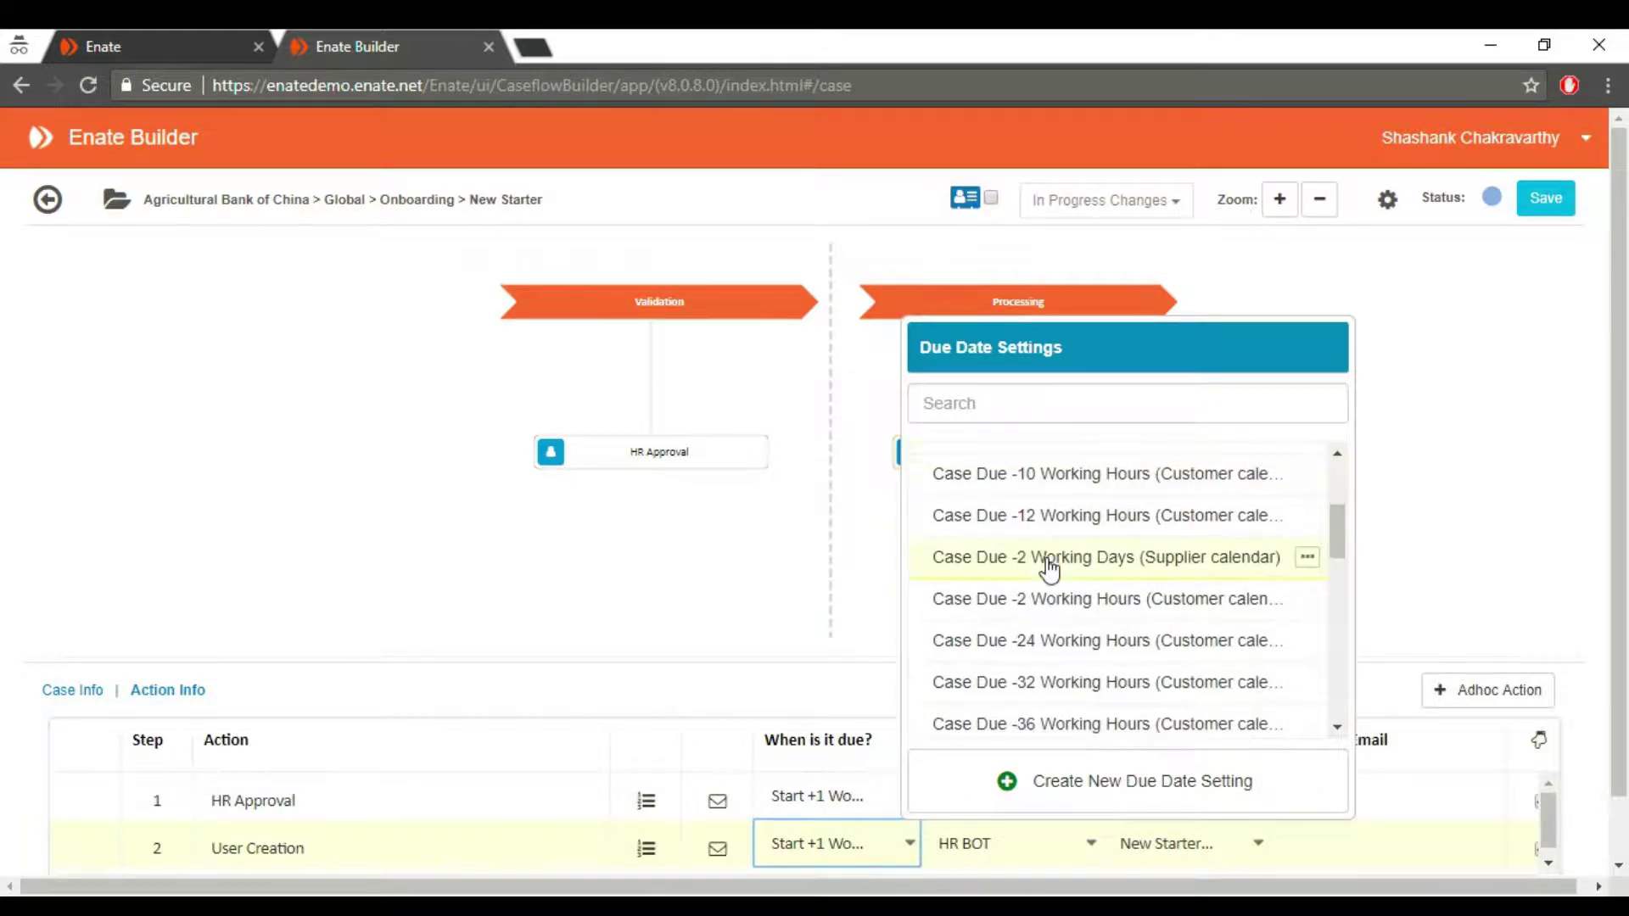
scroll(1049, 570, down, 2)
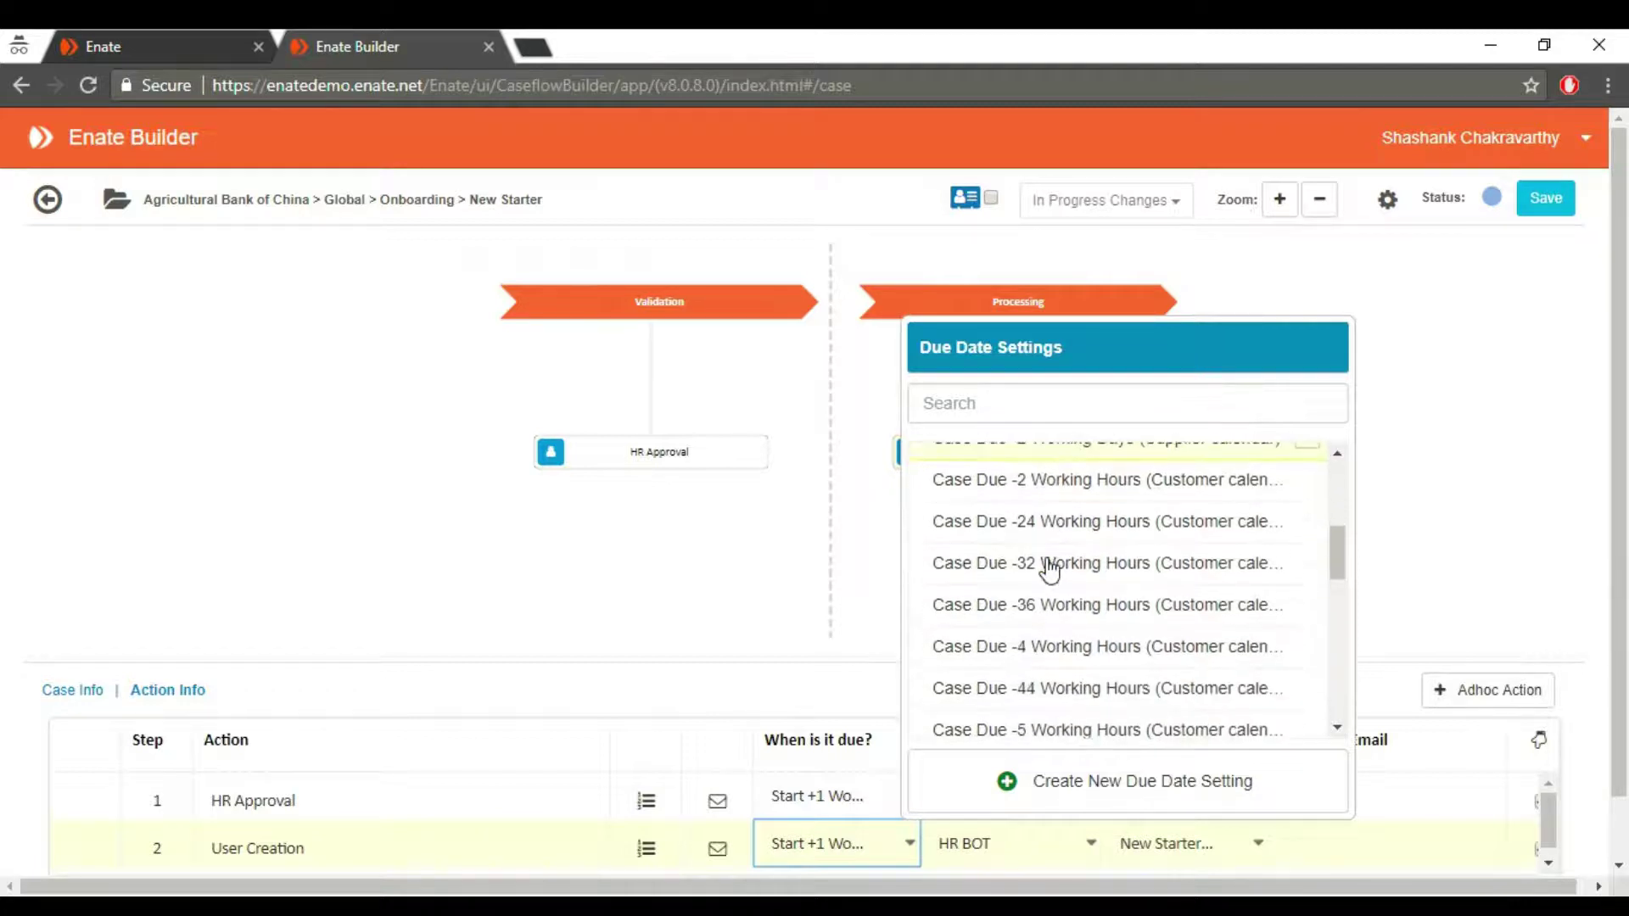
scroll(1049, 570, down, 2)
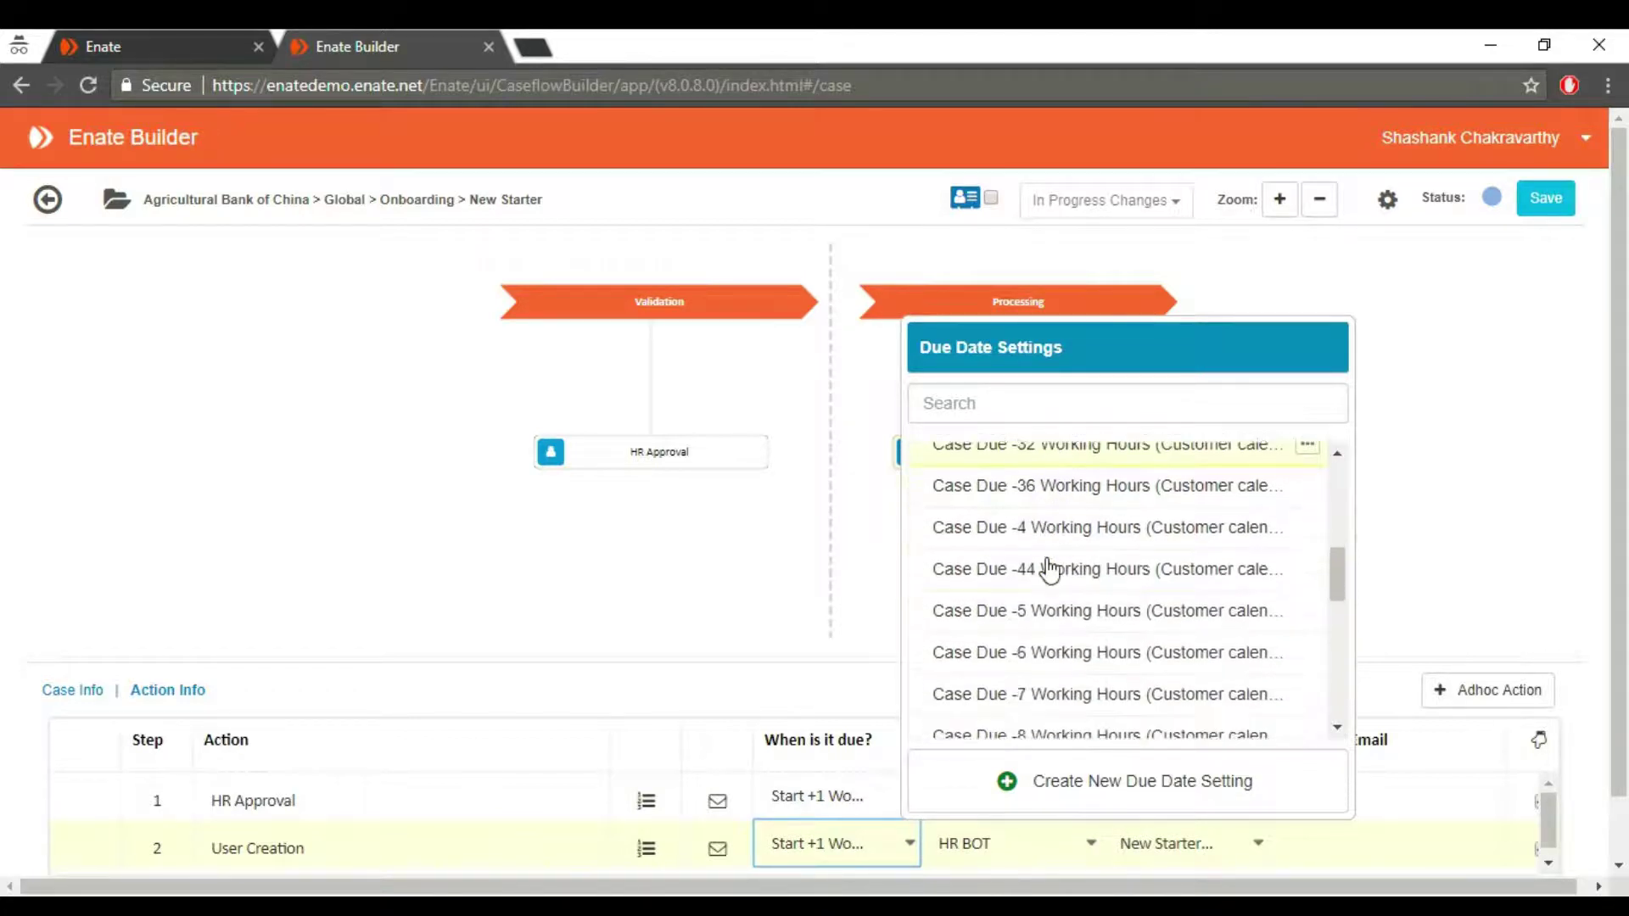
scroll(1049, 570, down, 3)
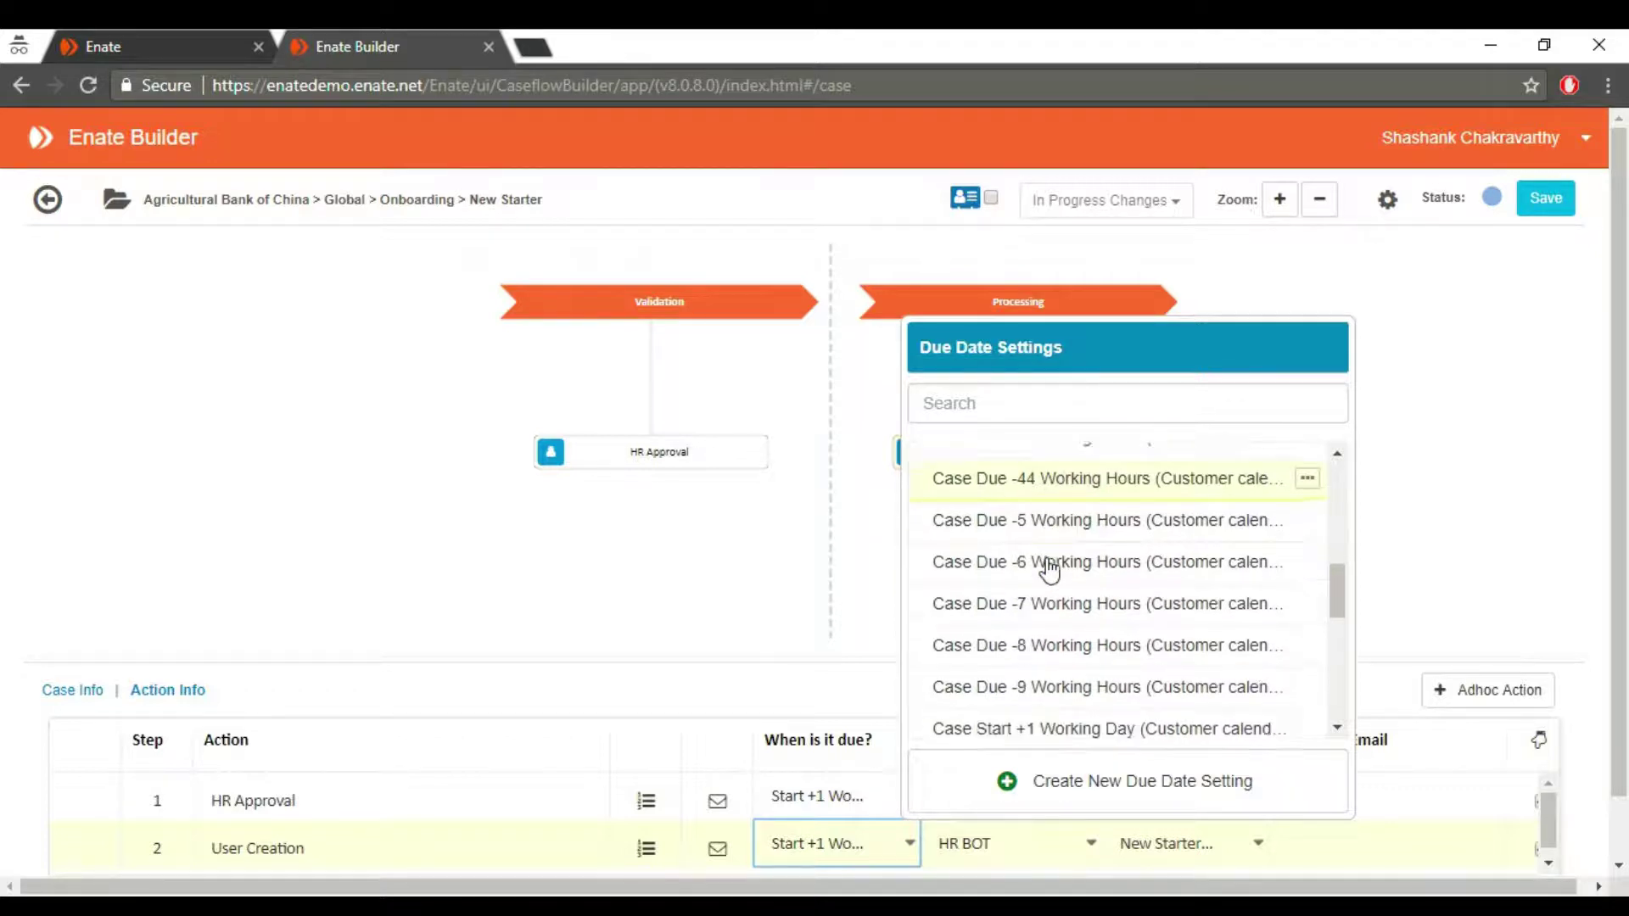
scroll(1049, 570, down, 5)
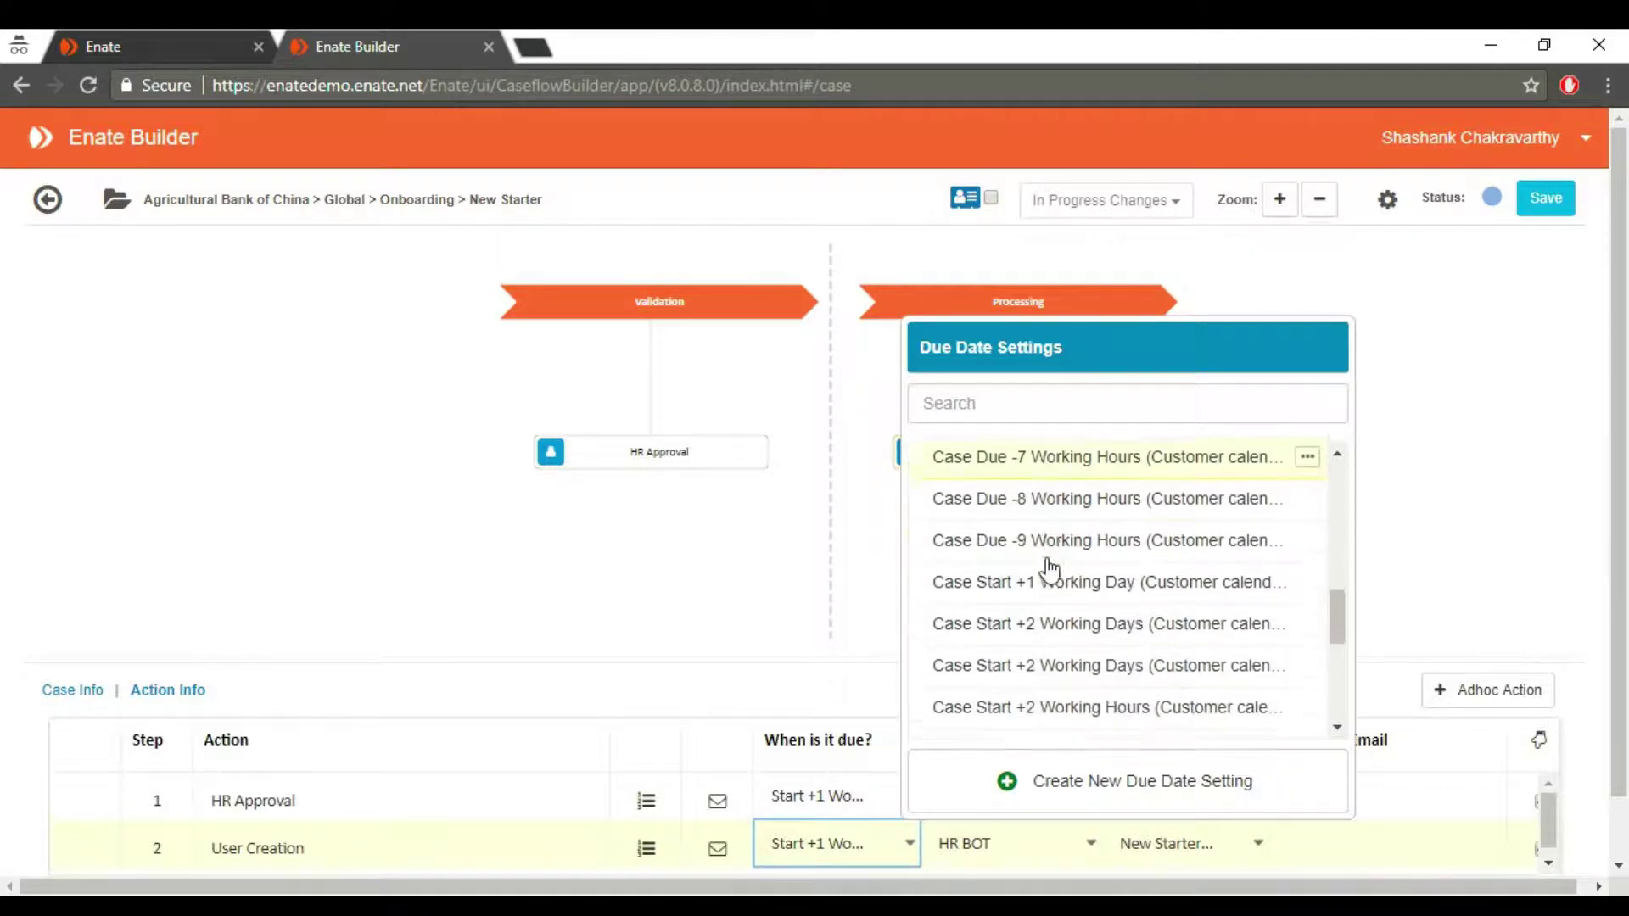
scroll(1049, 570, down, 3)
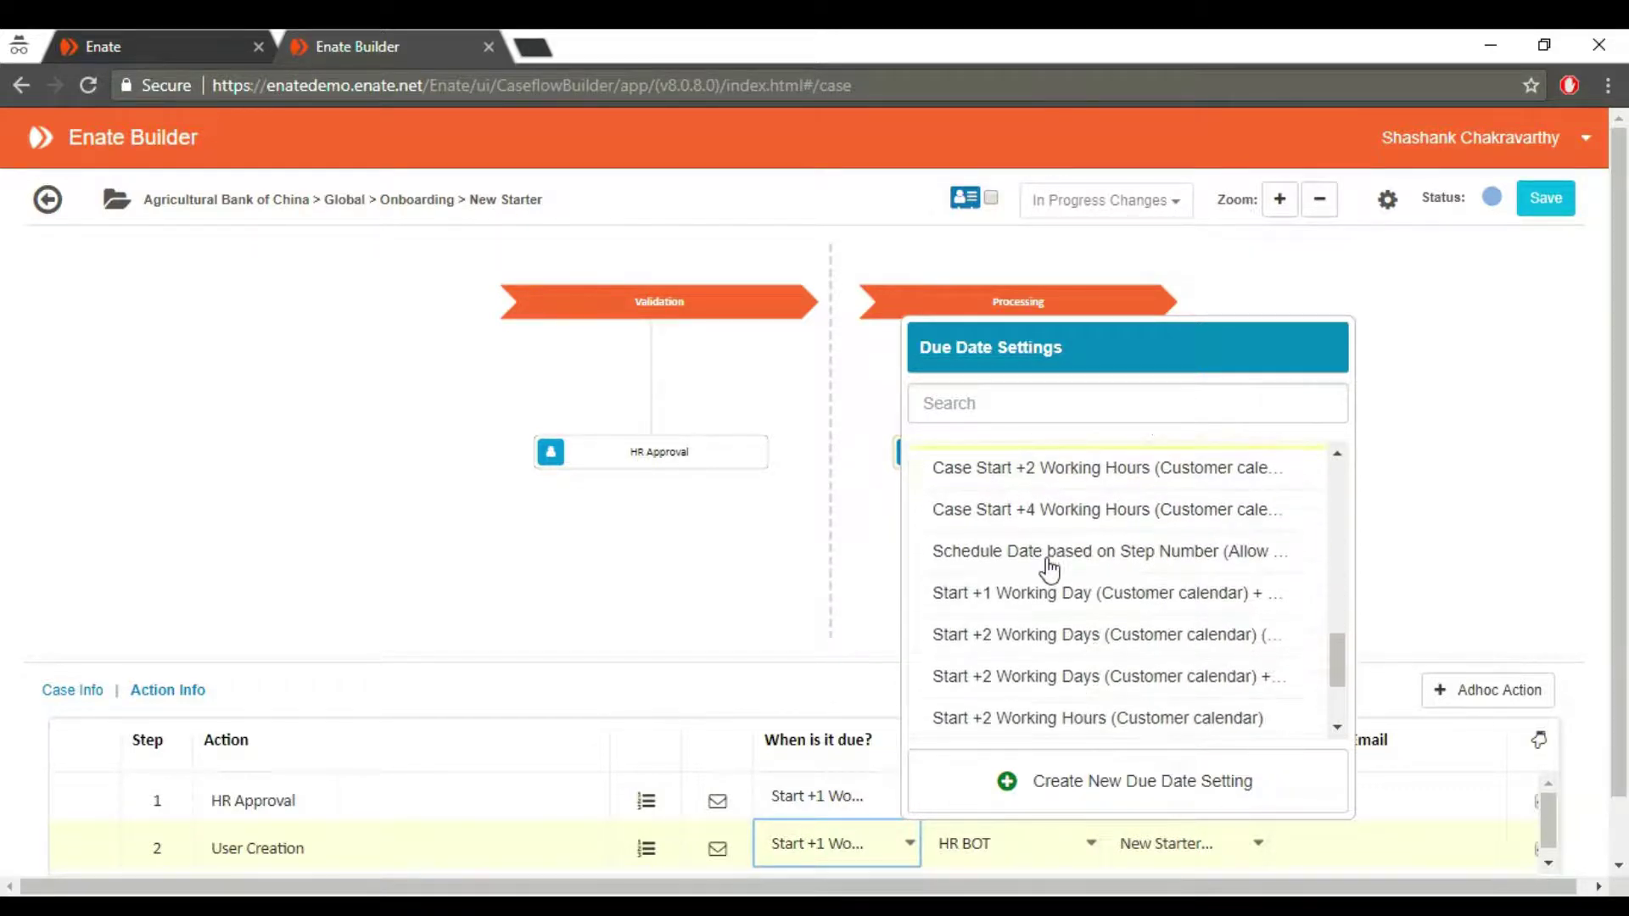
scroll(1050, 570, down, 3)
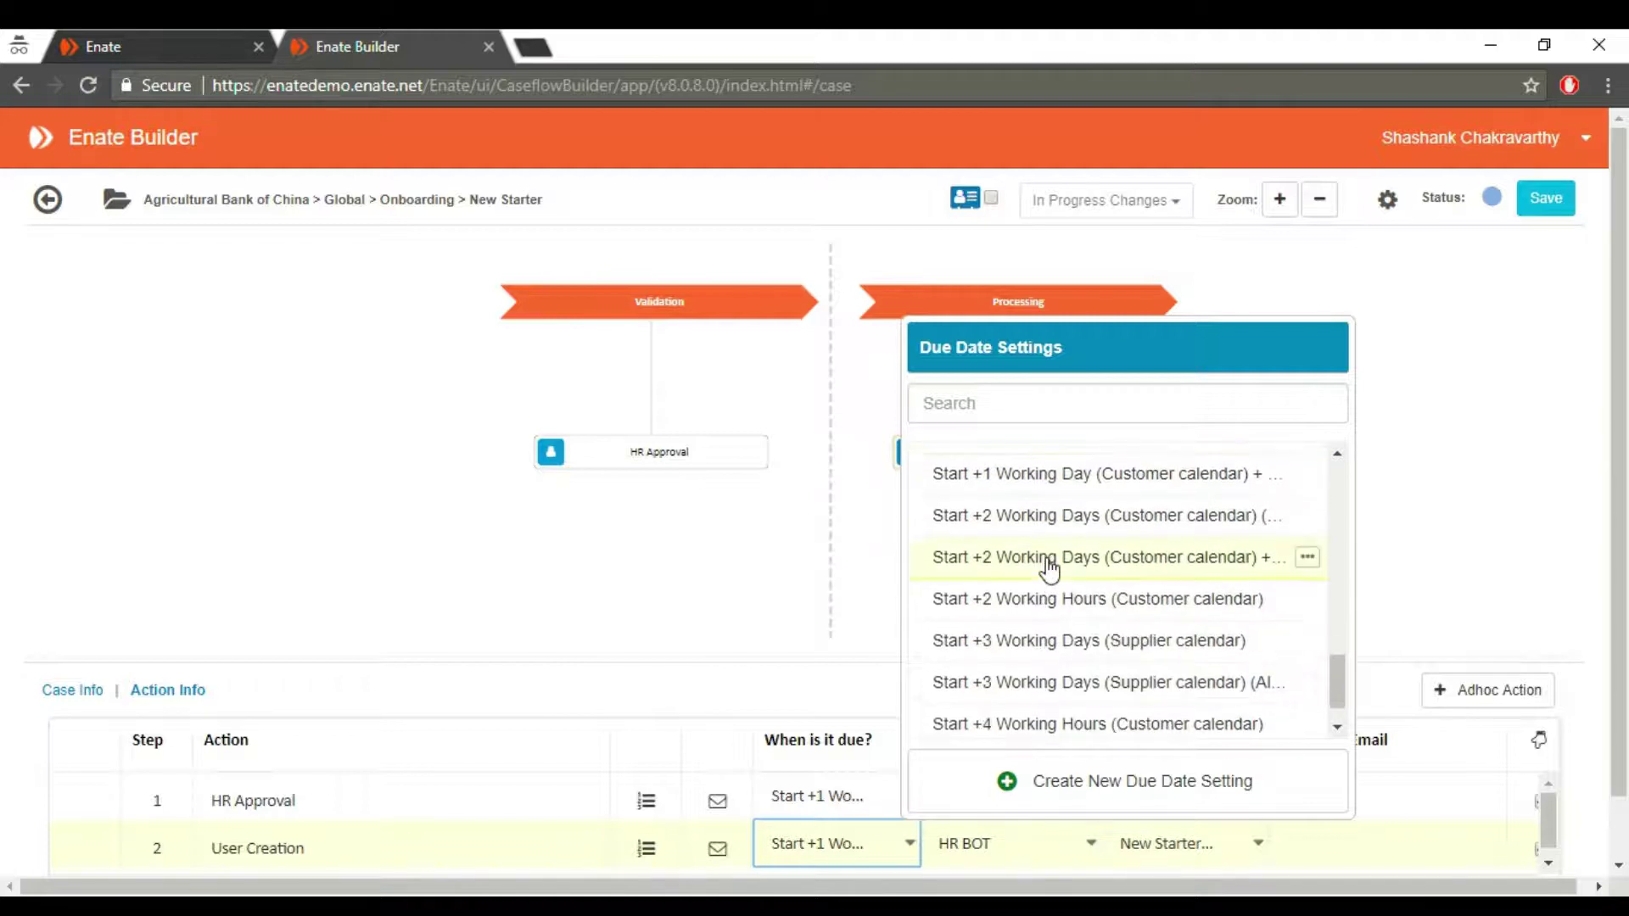
scroll(1050, 570, down, 1)
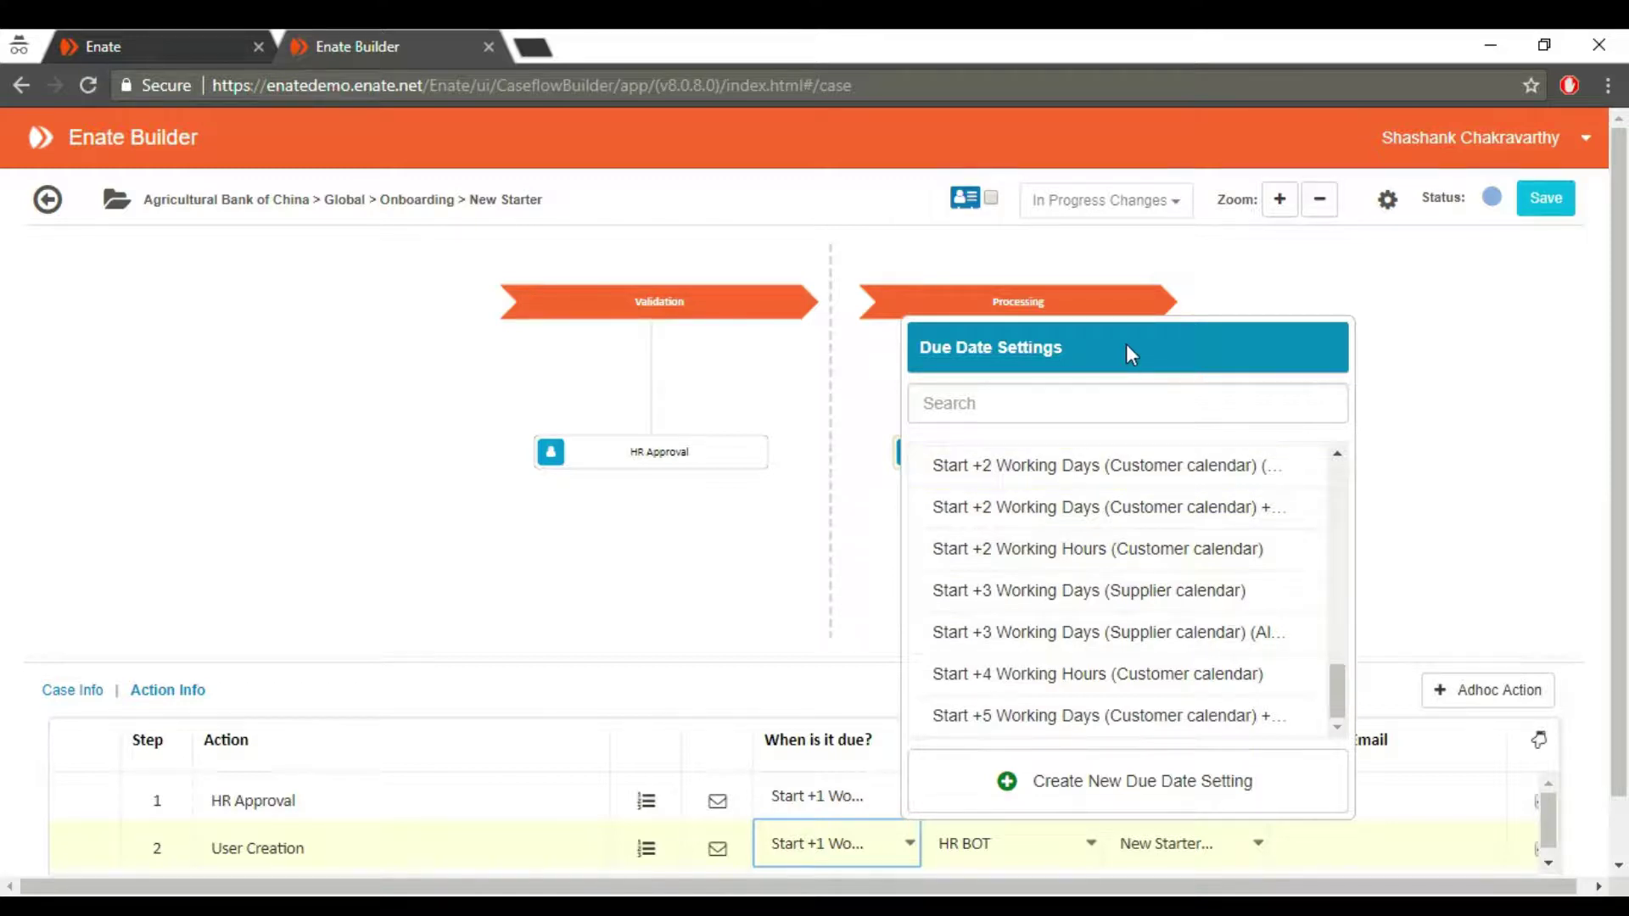
Go back to the service grid, open the custom data cards page and scroll through the feedback form.
click(47, 199)
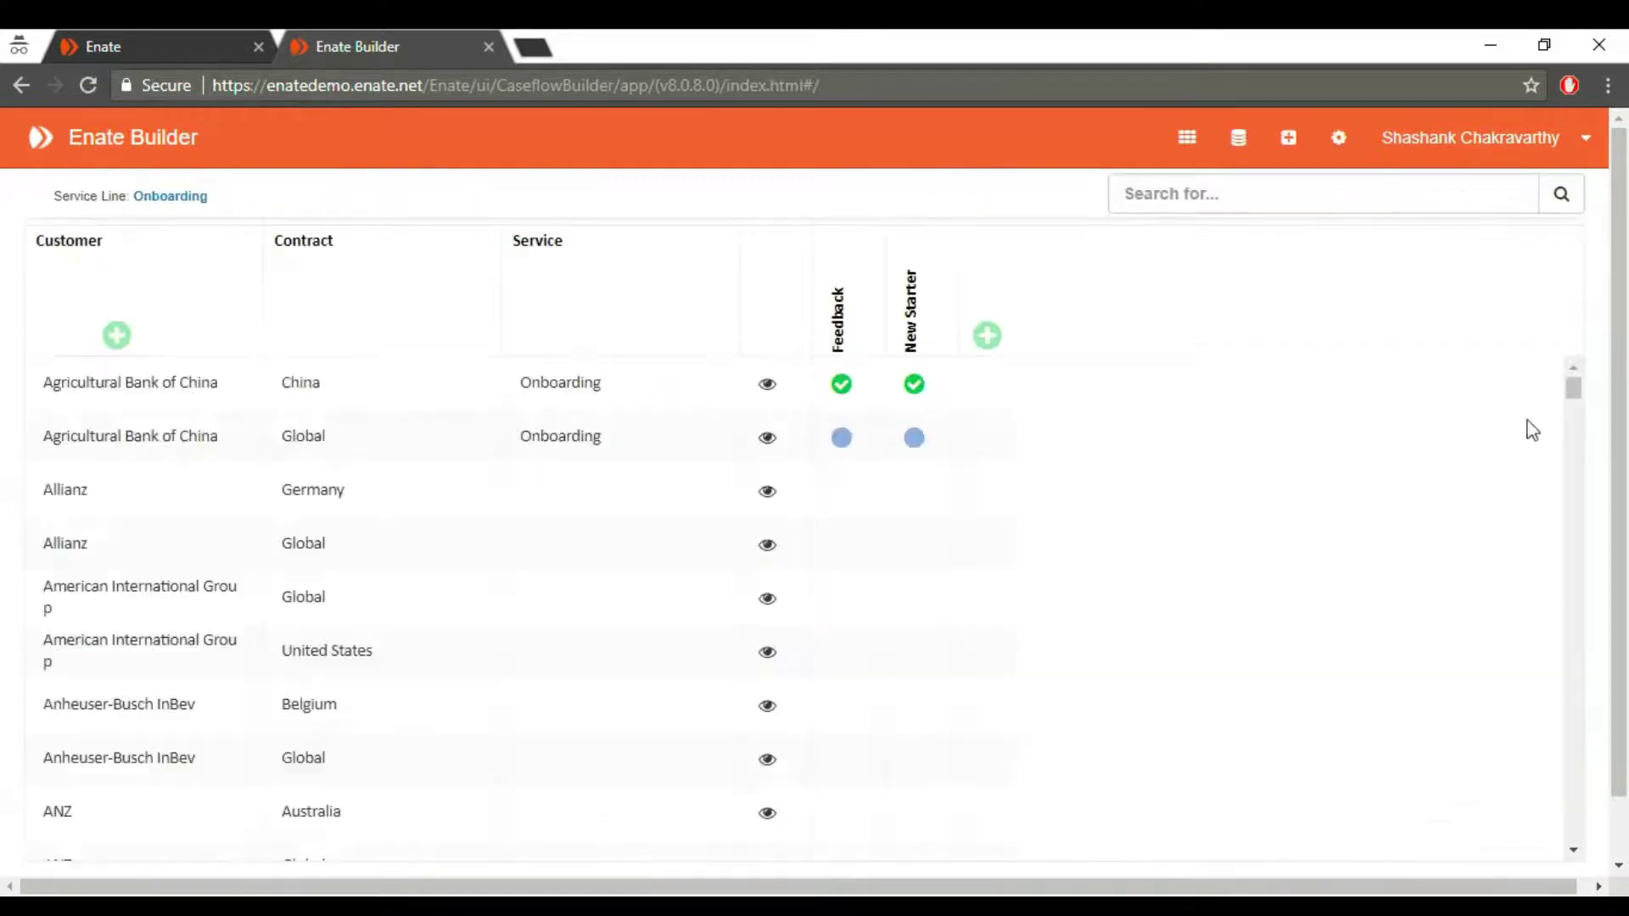
click(1288, 140)
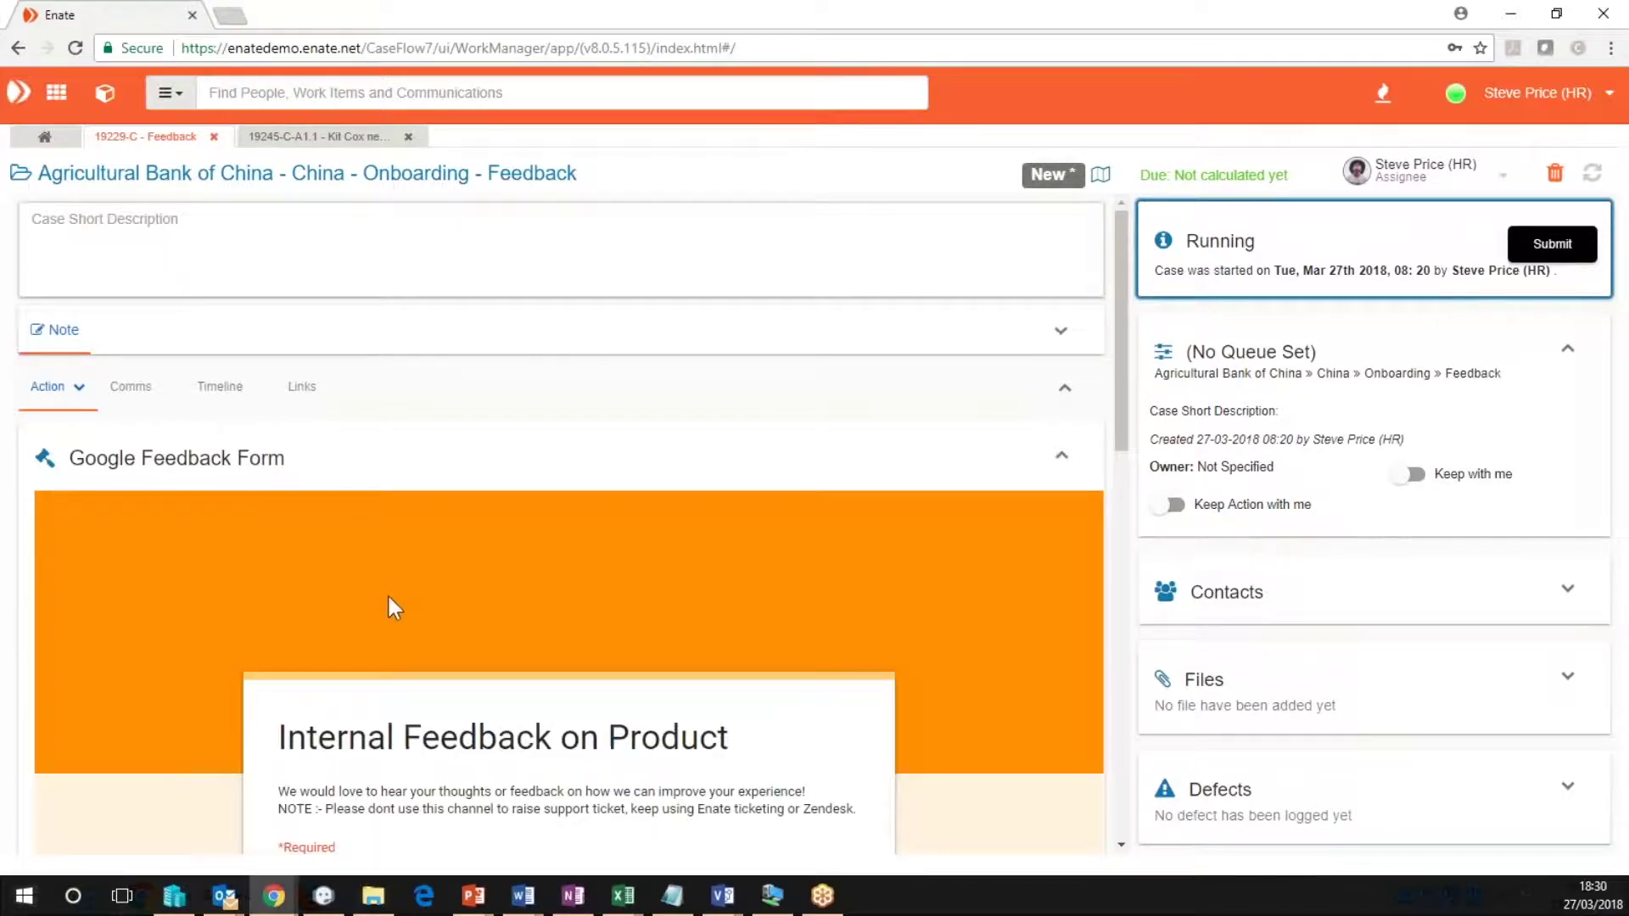
scroll(392, 607, down, 6)
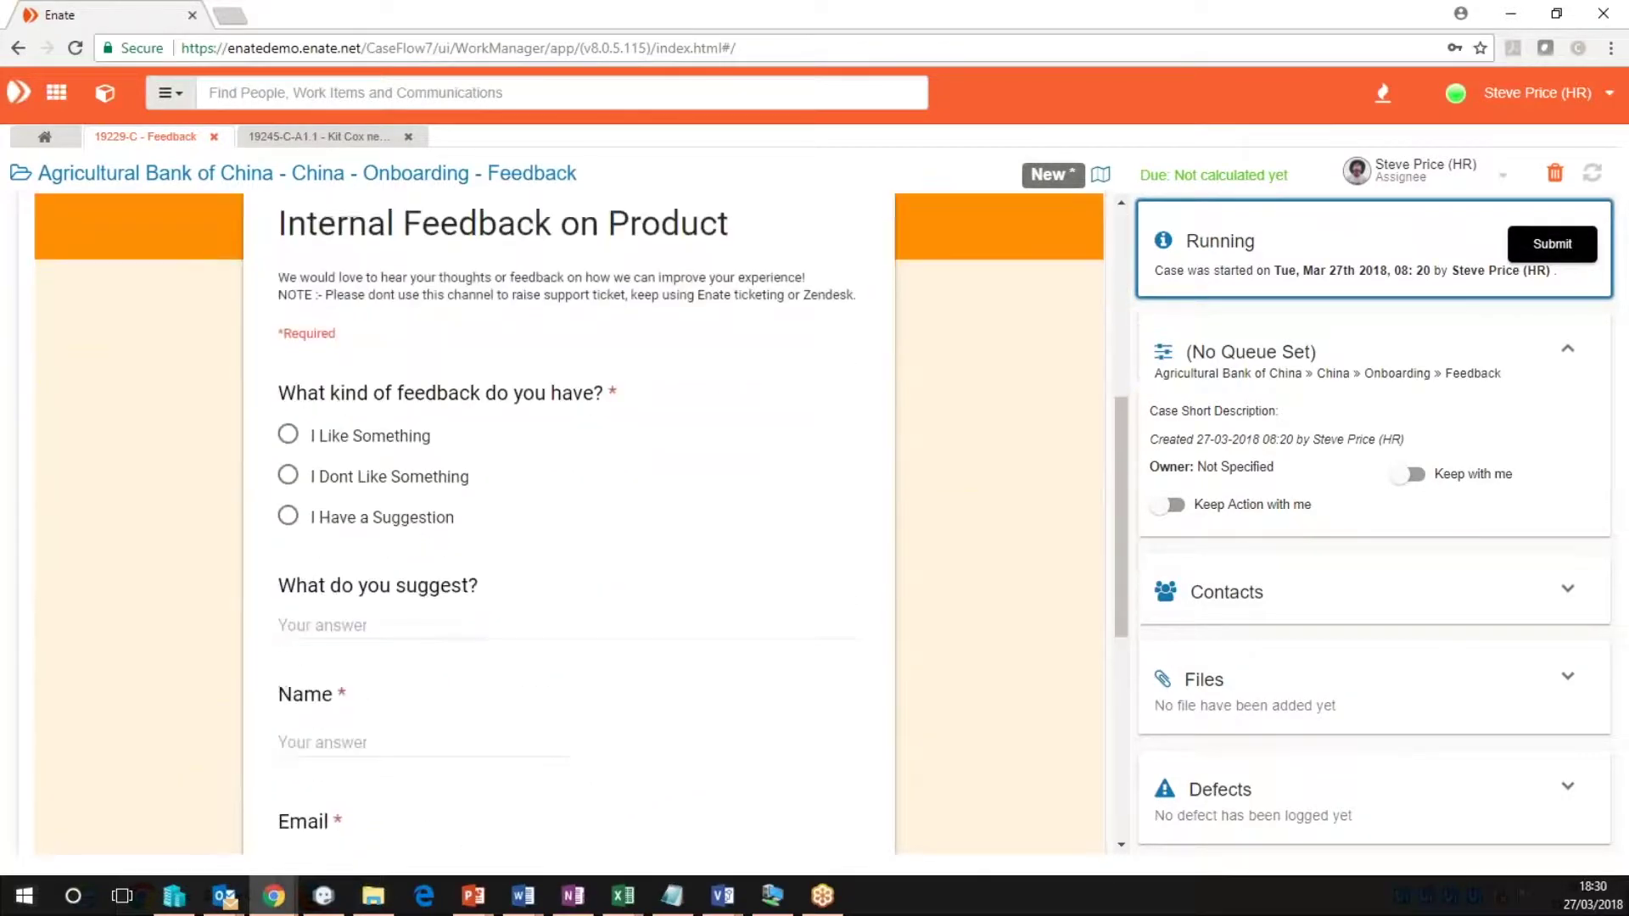
scroll(568, 526, down, 3)
scroll(568, 526, up, 5)
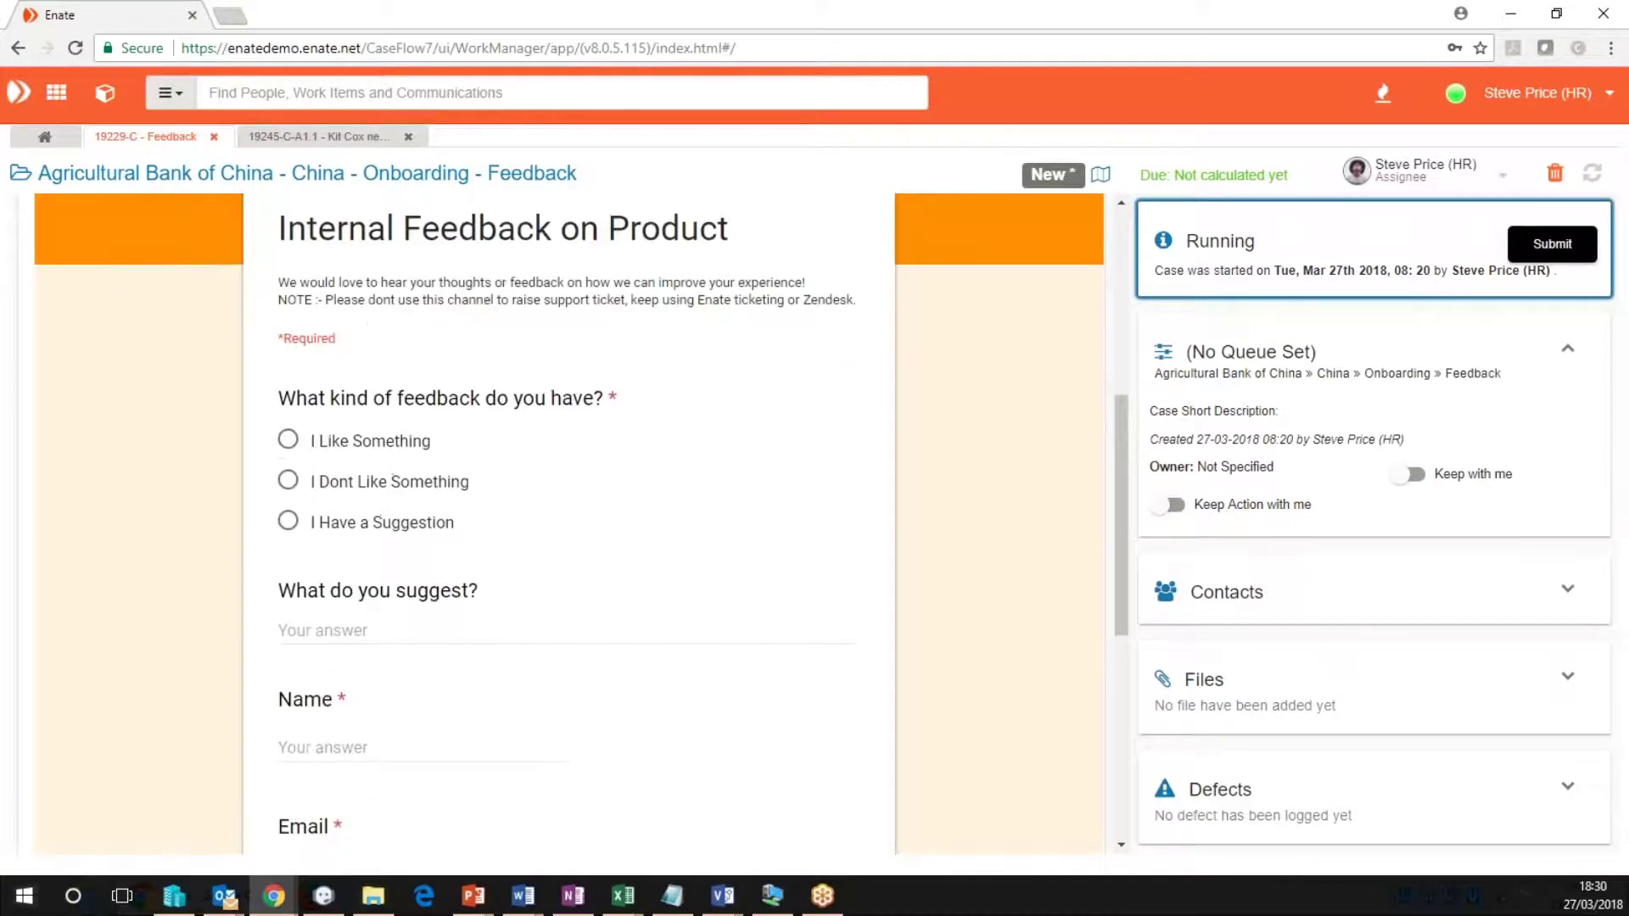
scroll(568, 526, up, 5)
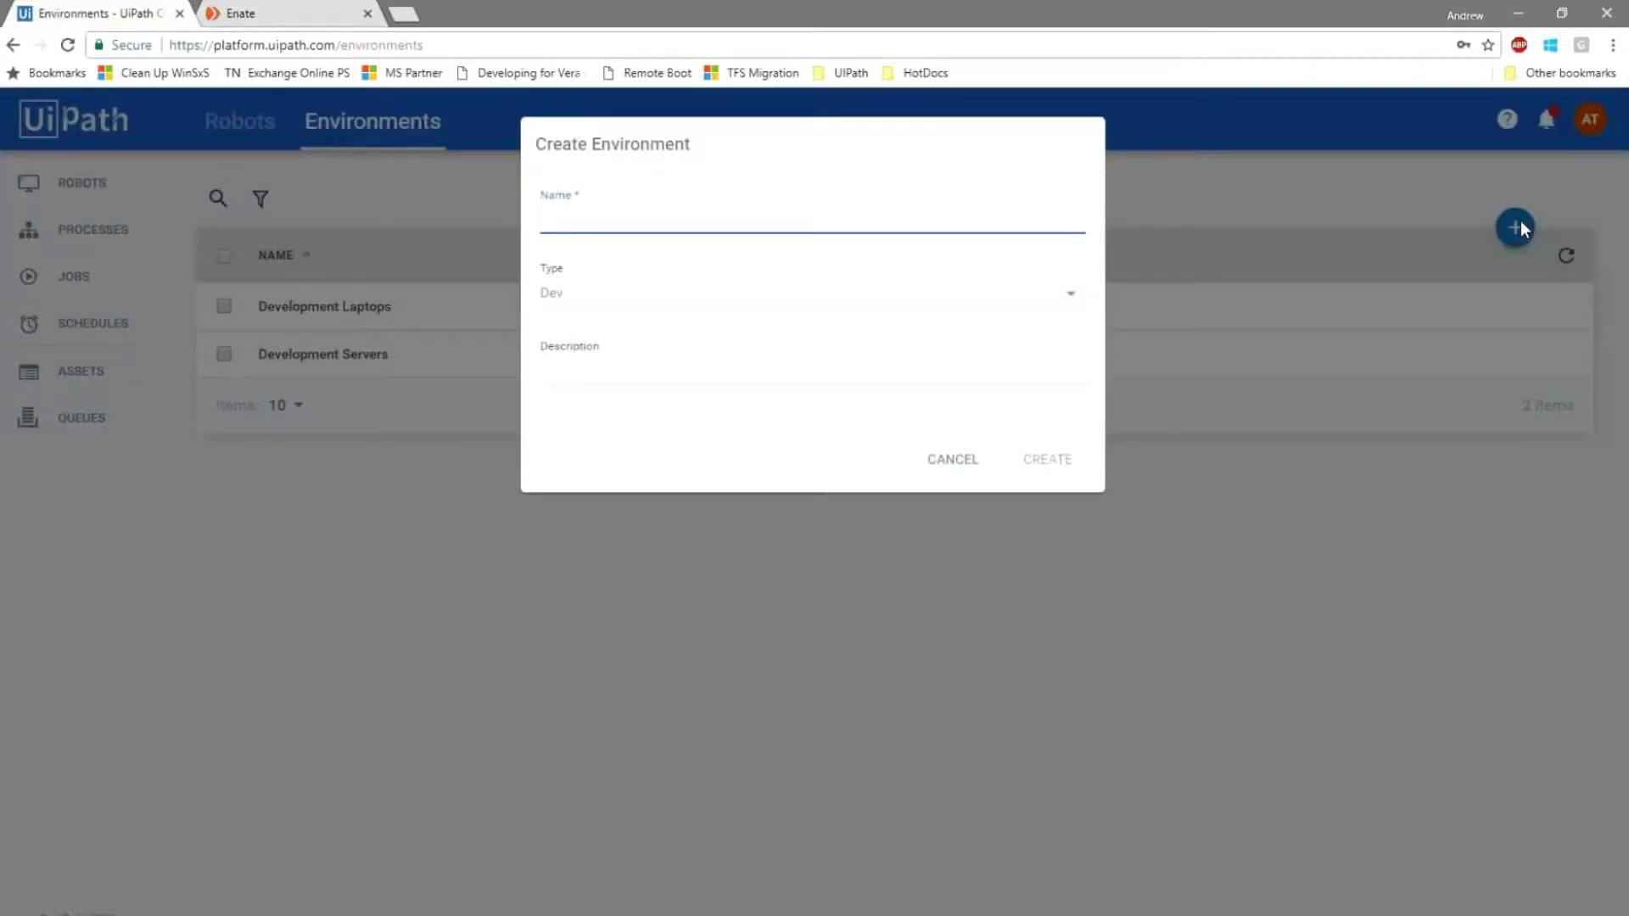
Create the 'Demo in Evening' environment and start a new robot on Test Machine.
text(Demo in Evening)
click(1045, 460)
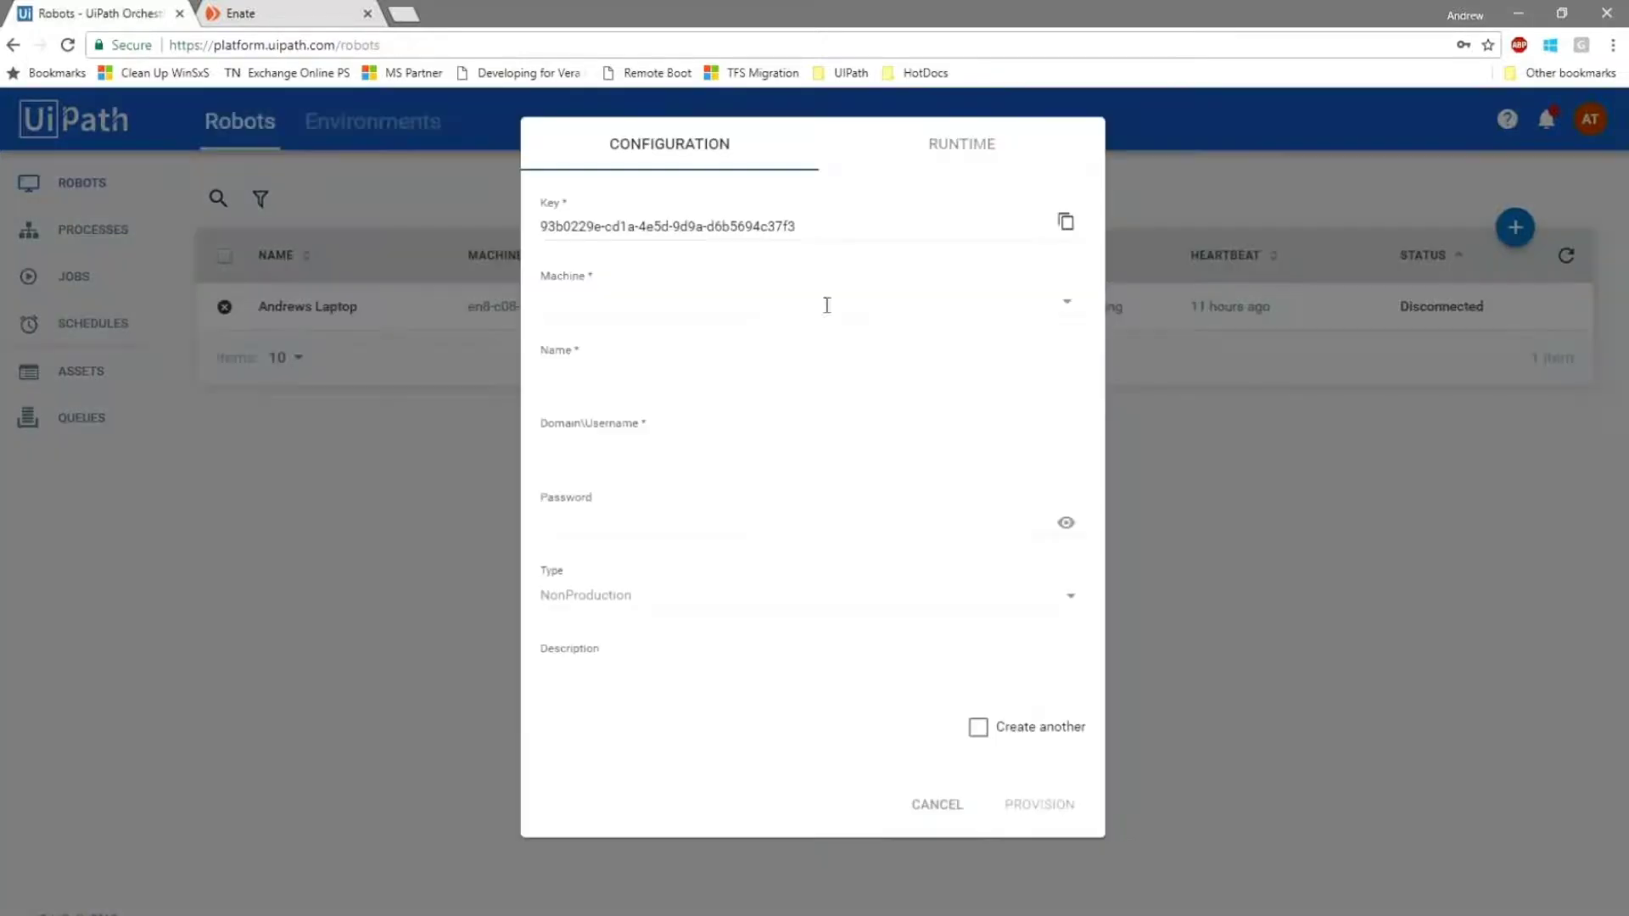
click(768, 299)
text(Test Ma)
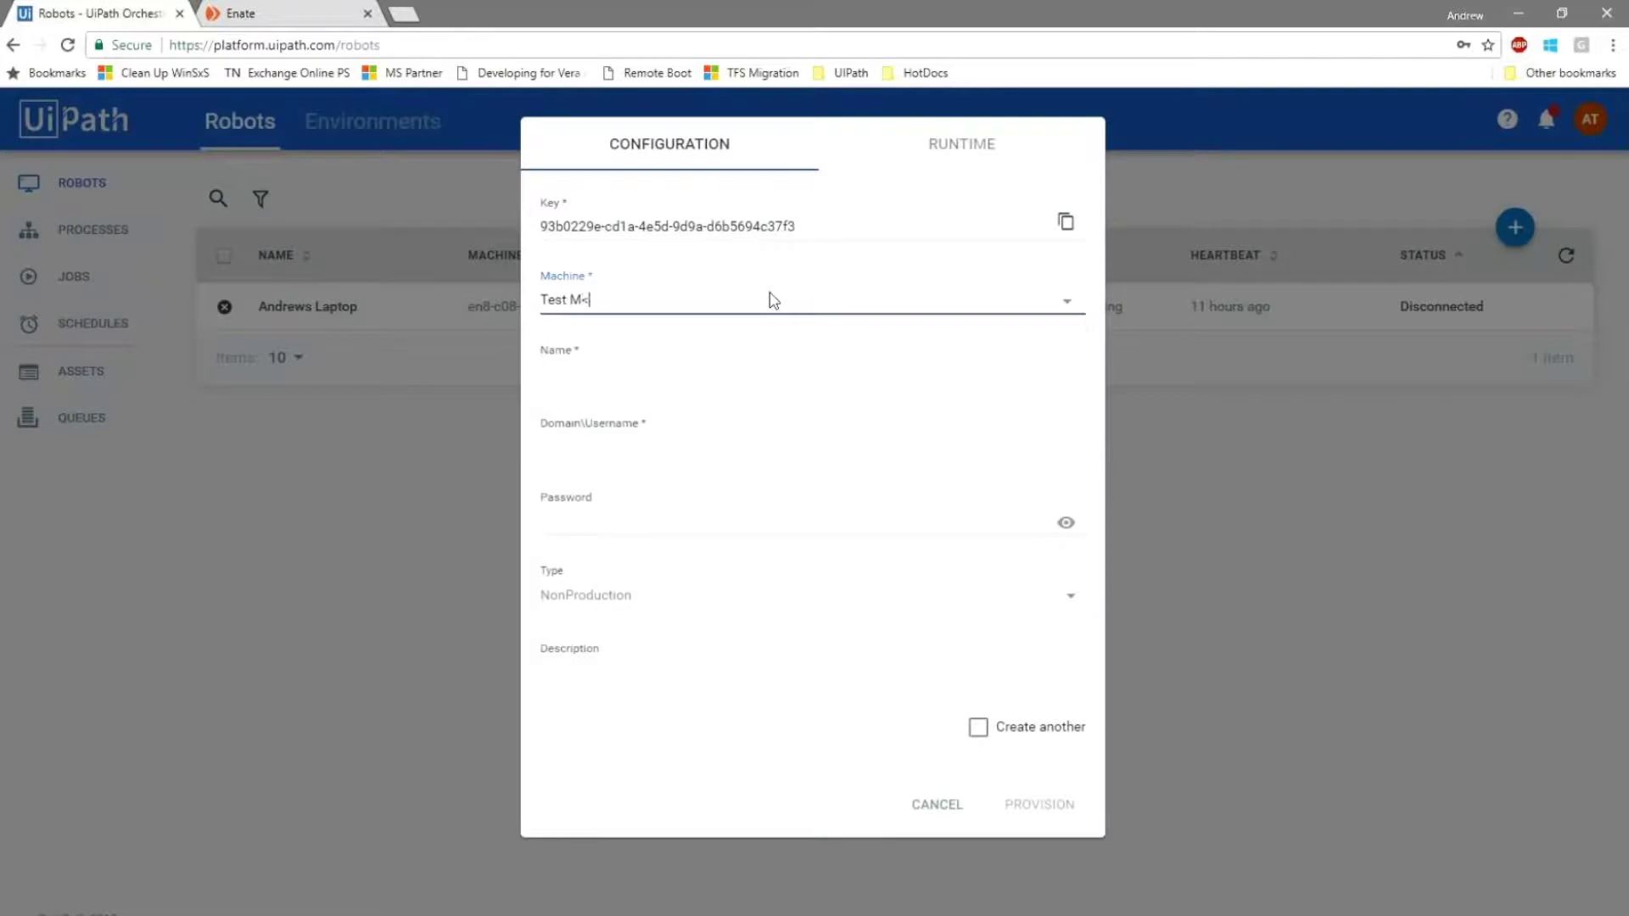
key(BackSpace)
text(achine)
key(Tab)
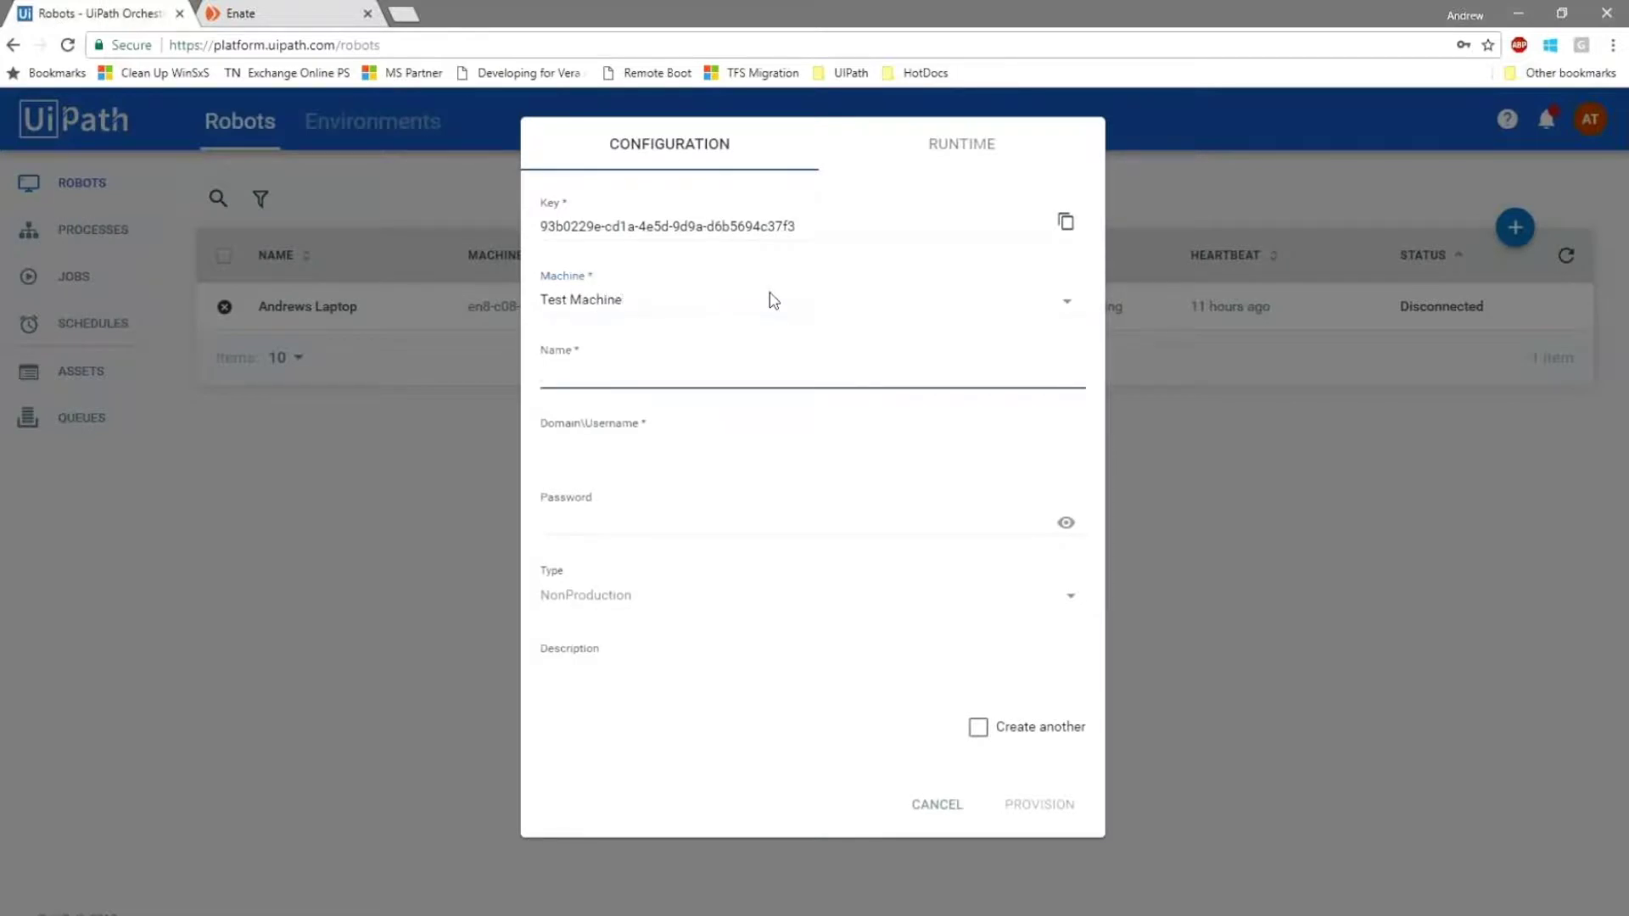
Name the robot 'Testing 1 2 3', fill in its username, set type Development, and provision it.
text(Testing 1 2 3)
key(Tab)
text(ME)
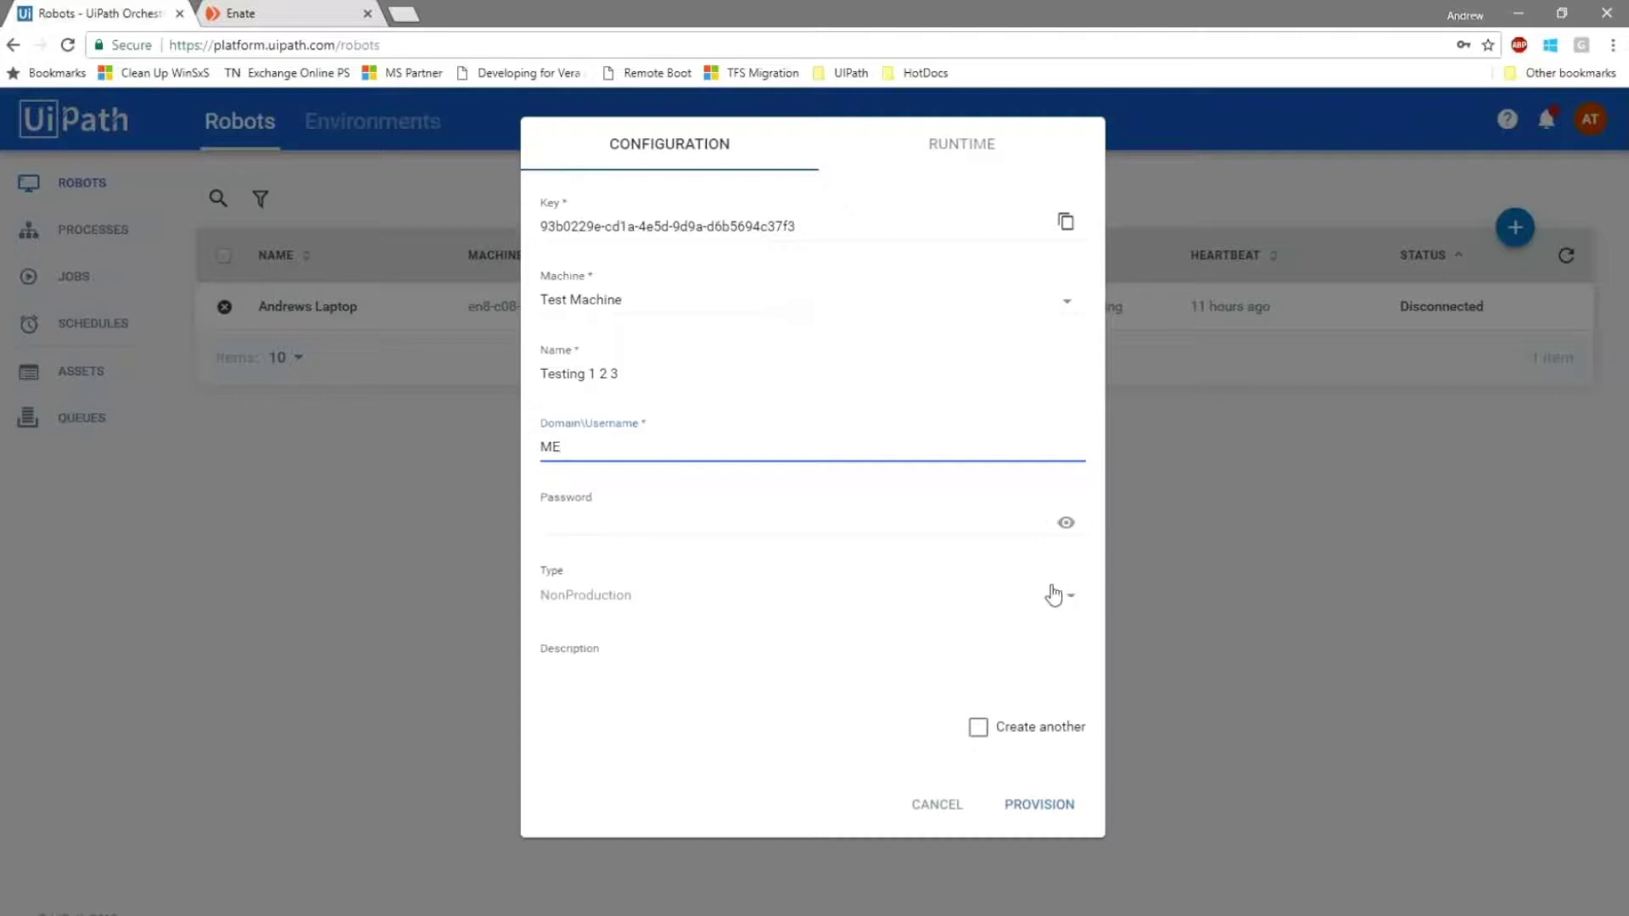
click(1052, 596)
click(612, 568)
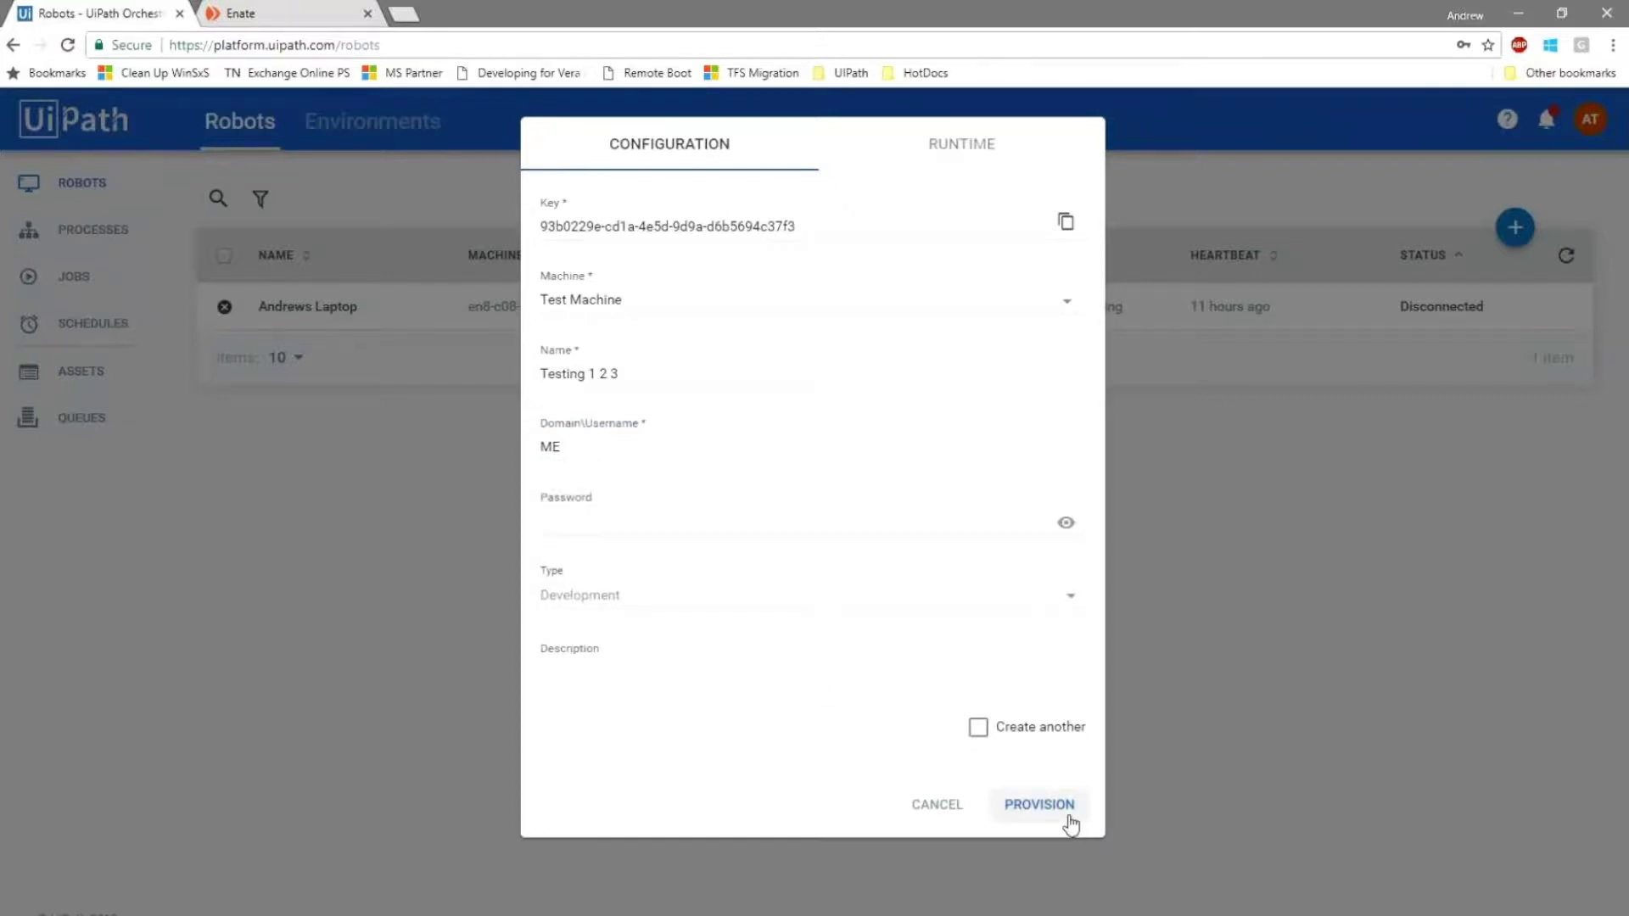
click(1068, 817)
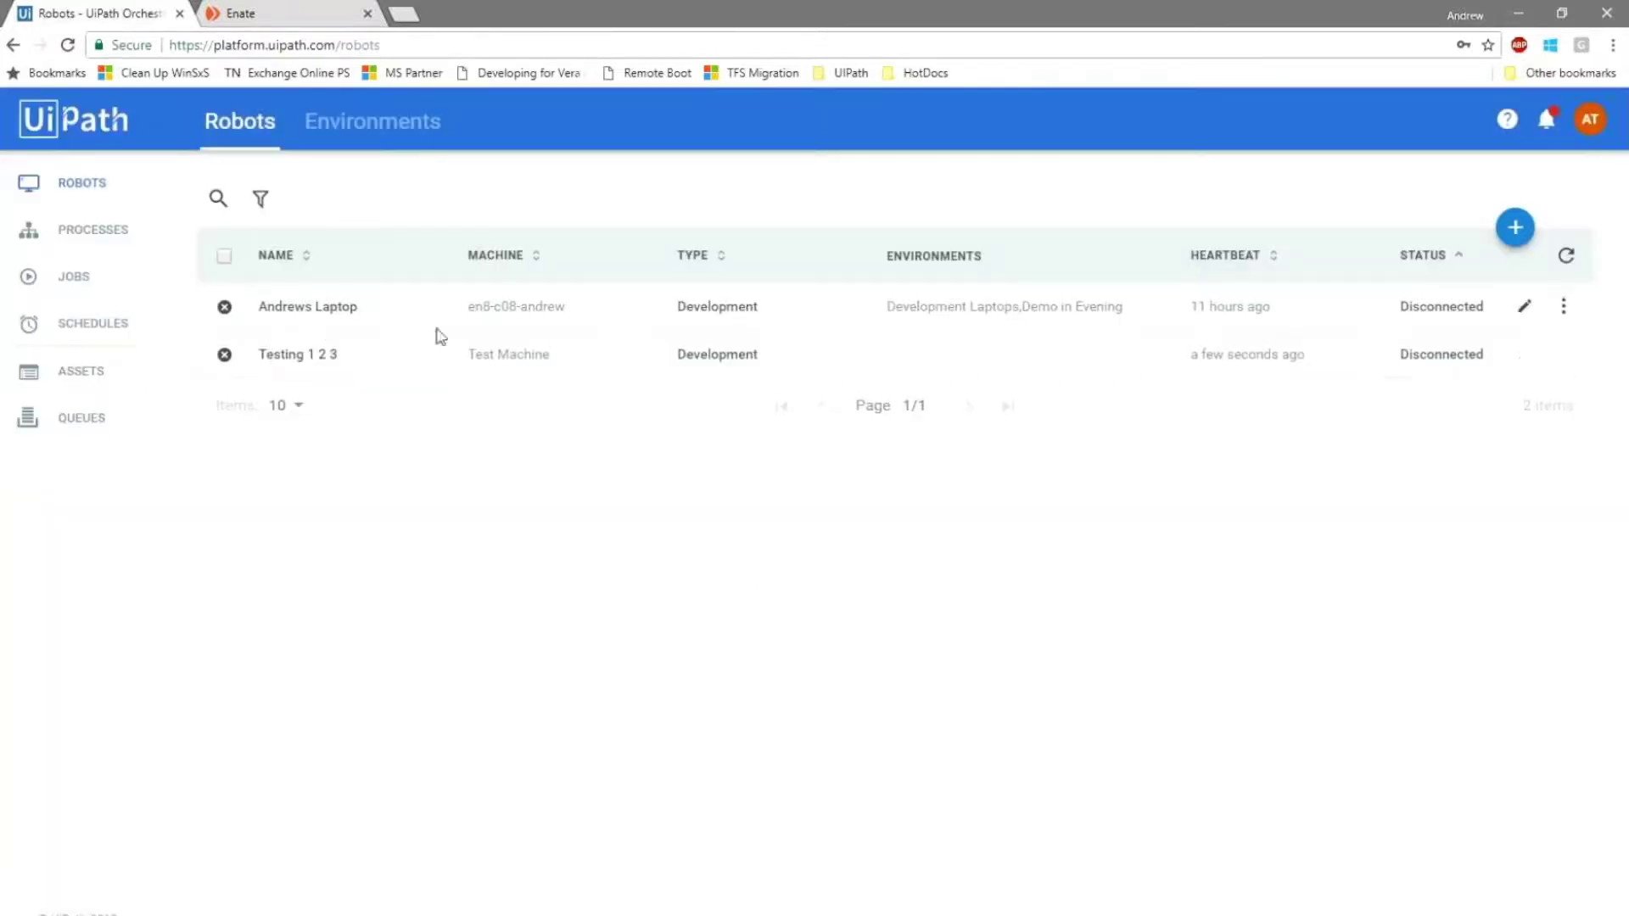
List the bots available for the HR Admin queue, including the synced Demo in Evening group.
click(372, 122)
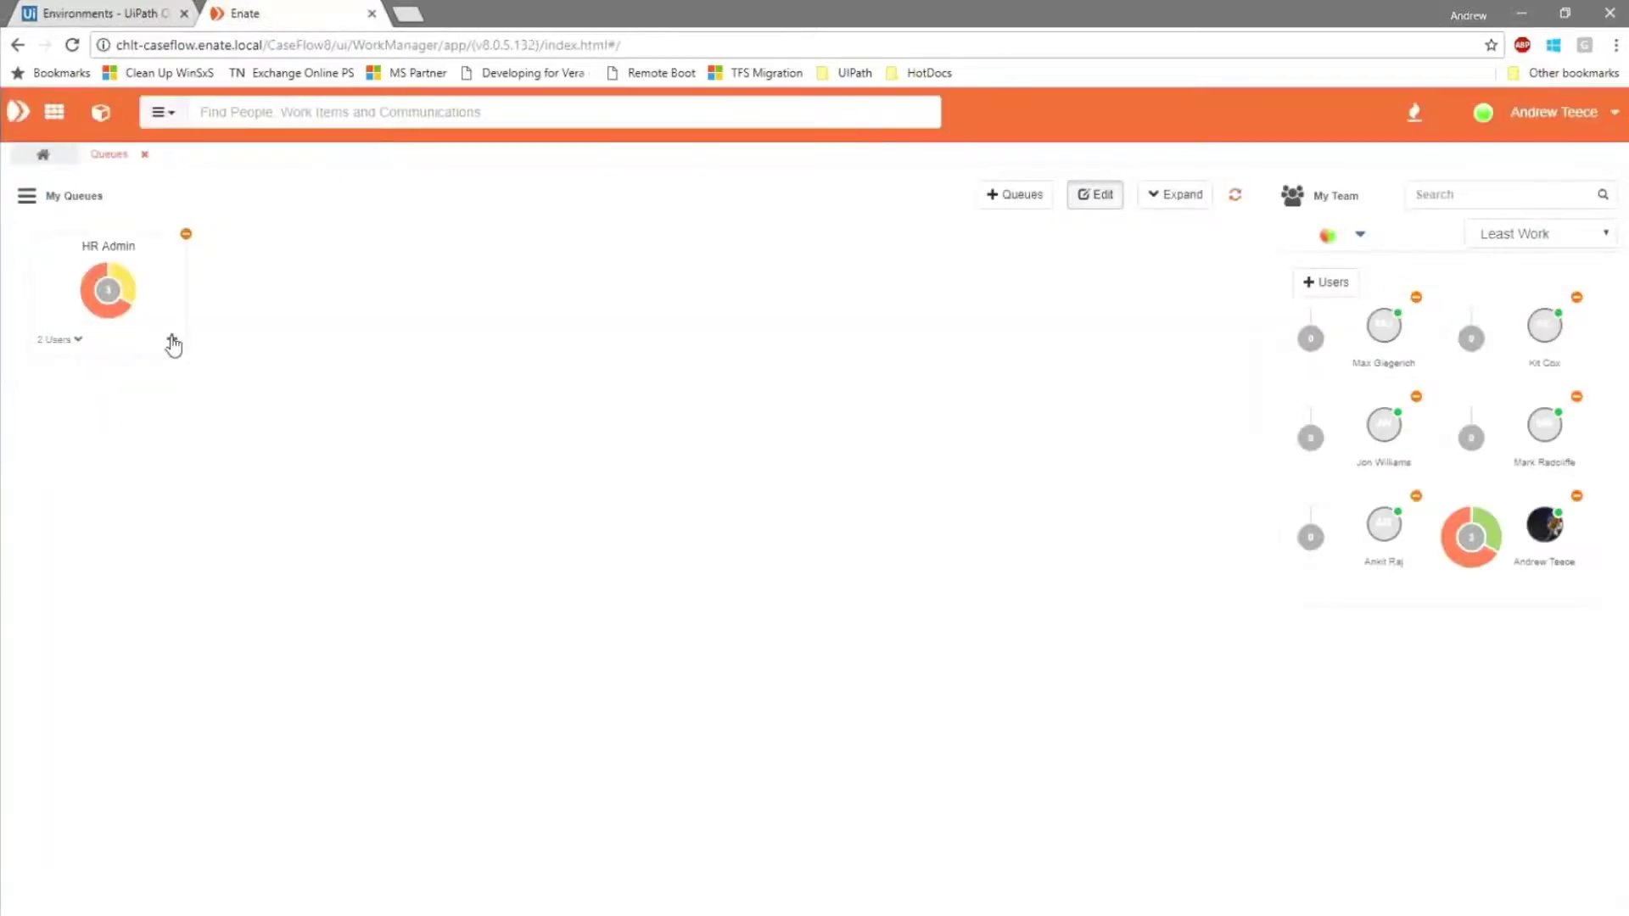
click(173, 341)
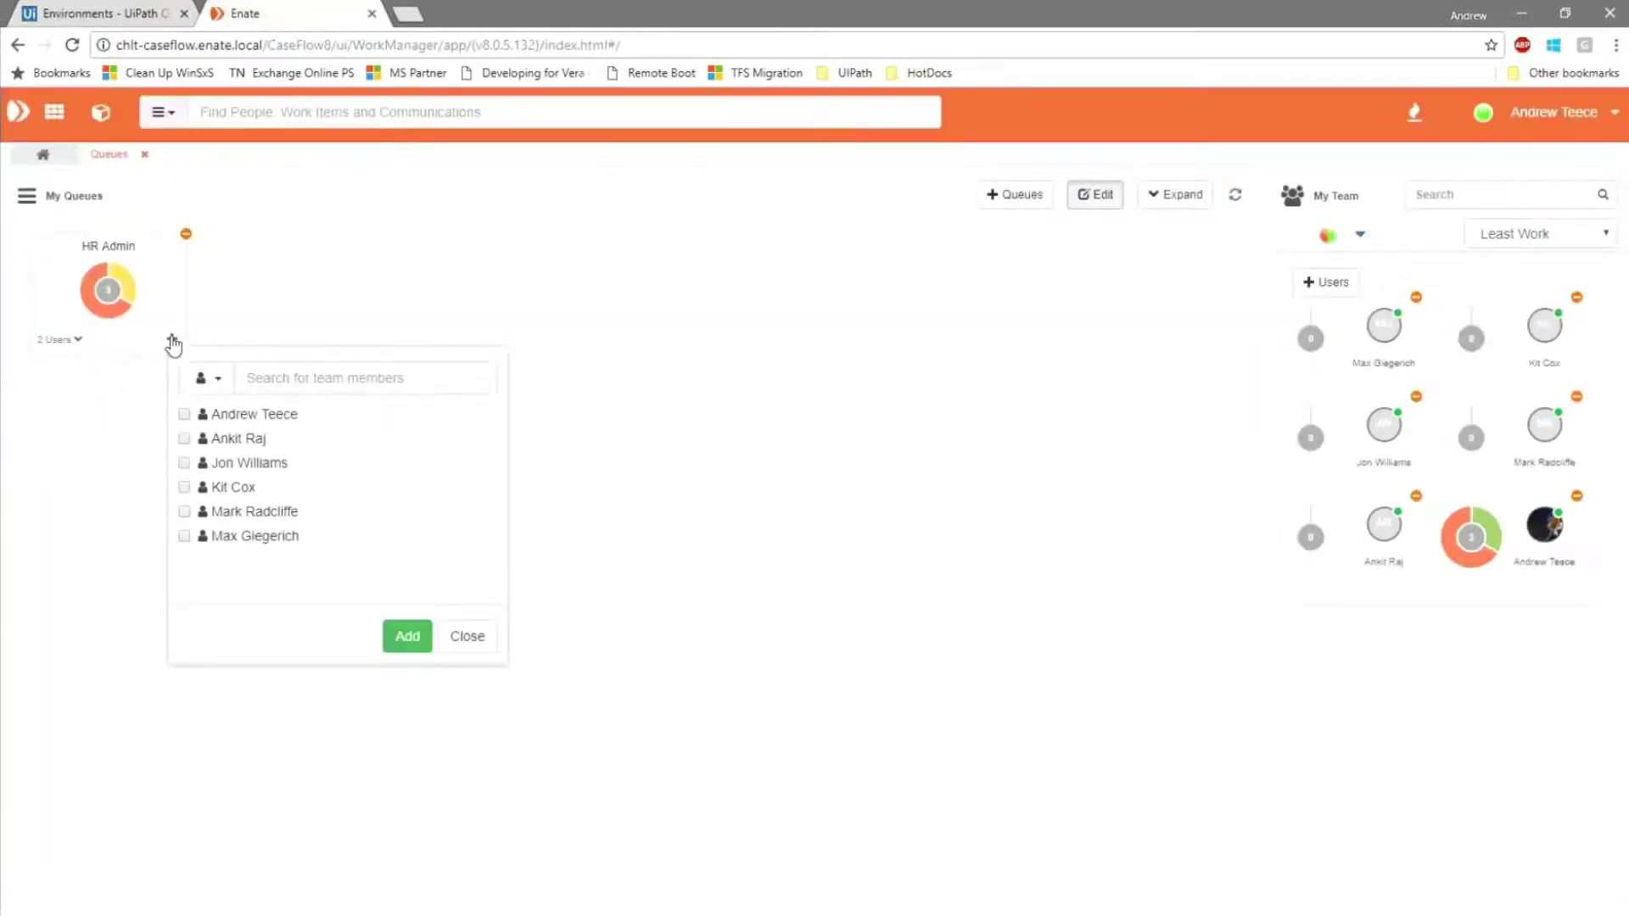
click(208, 377)
click(210, 443)
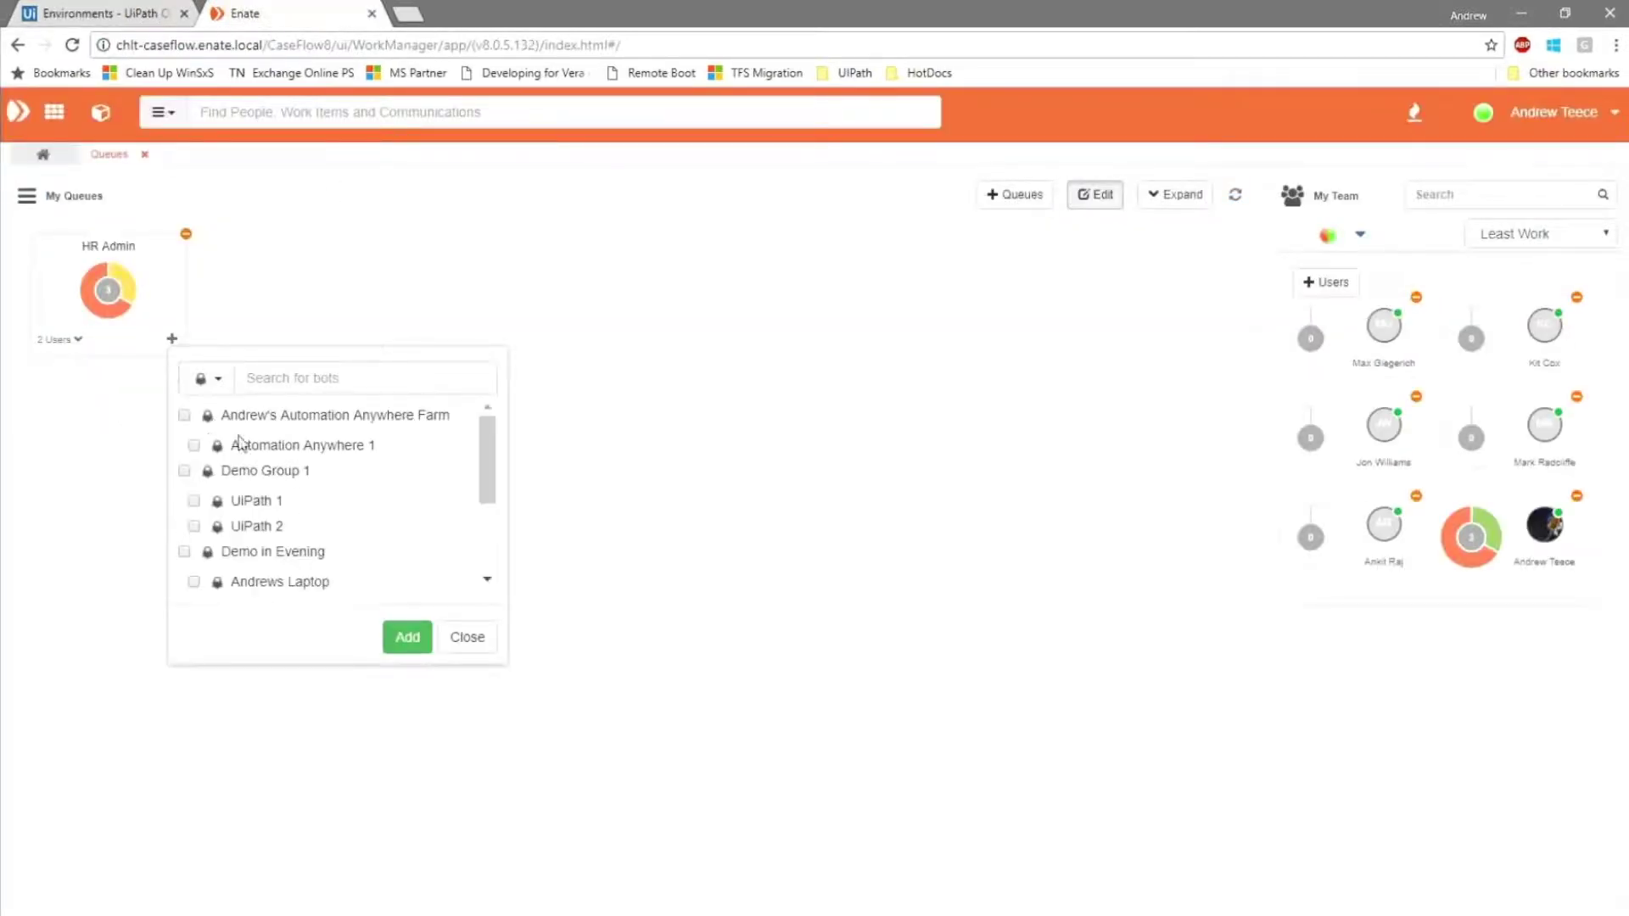
drag(491, 484, 489, 509)
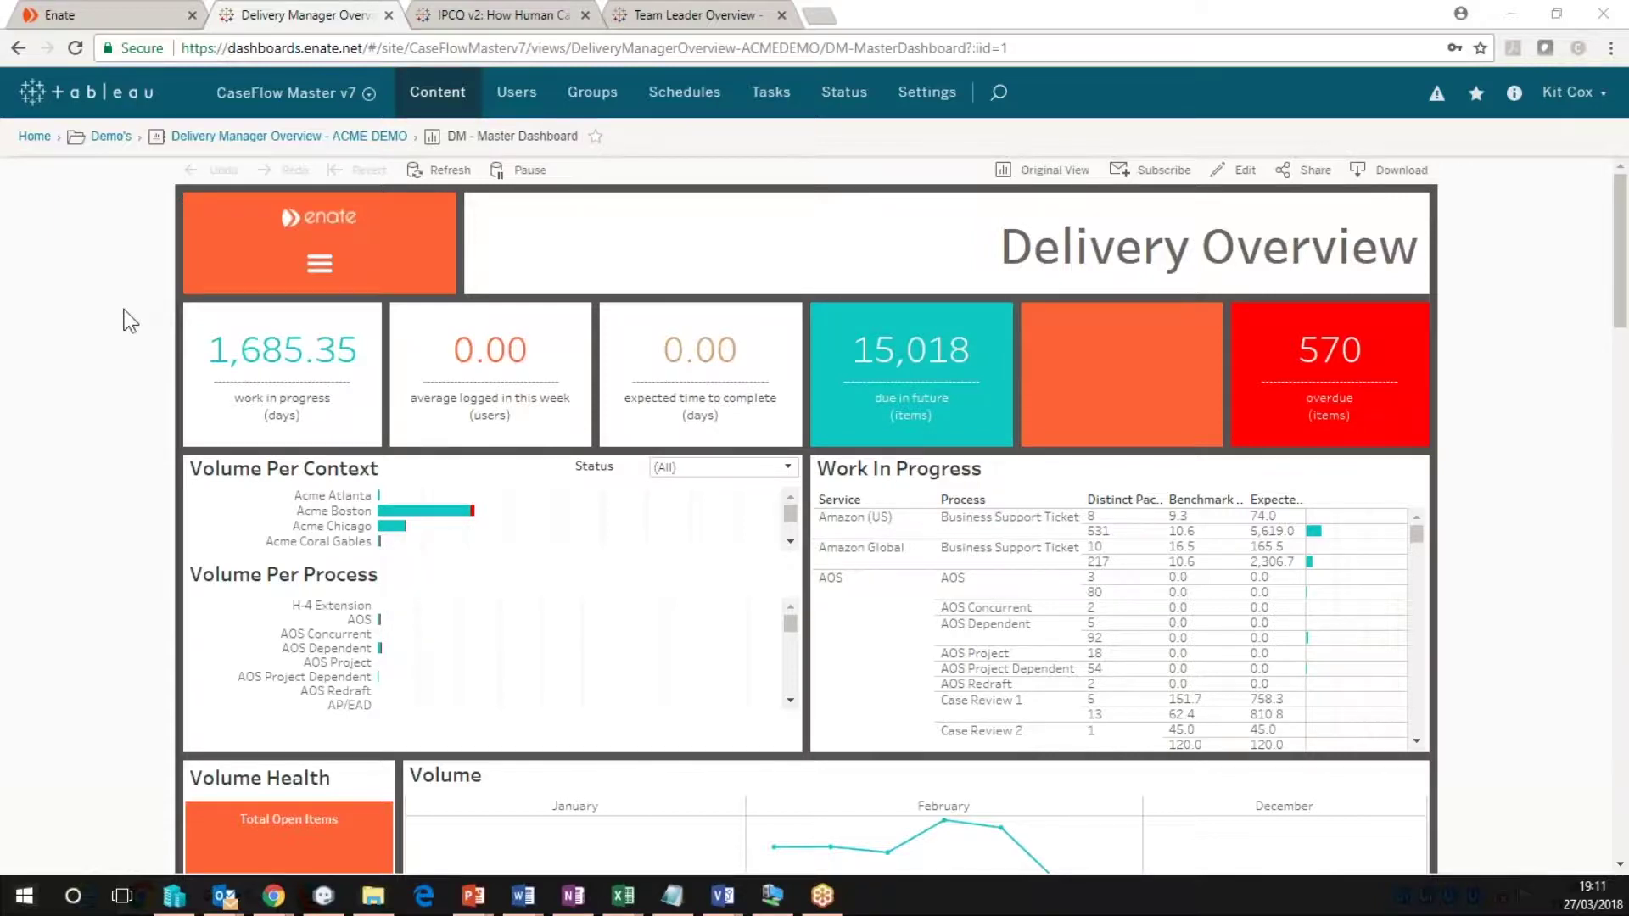
Scroll through the Delivery Overview dashboard, then switch to the Team Leader Dashboard Overview for Robots.
scroll(164, 580, down, 10)
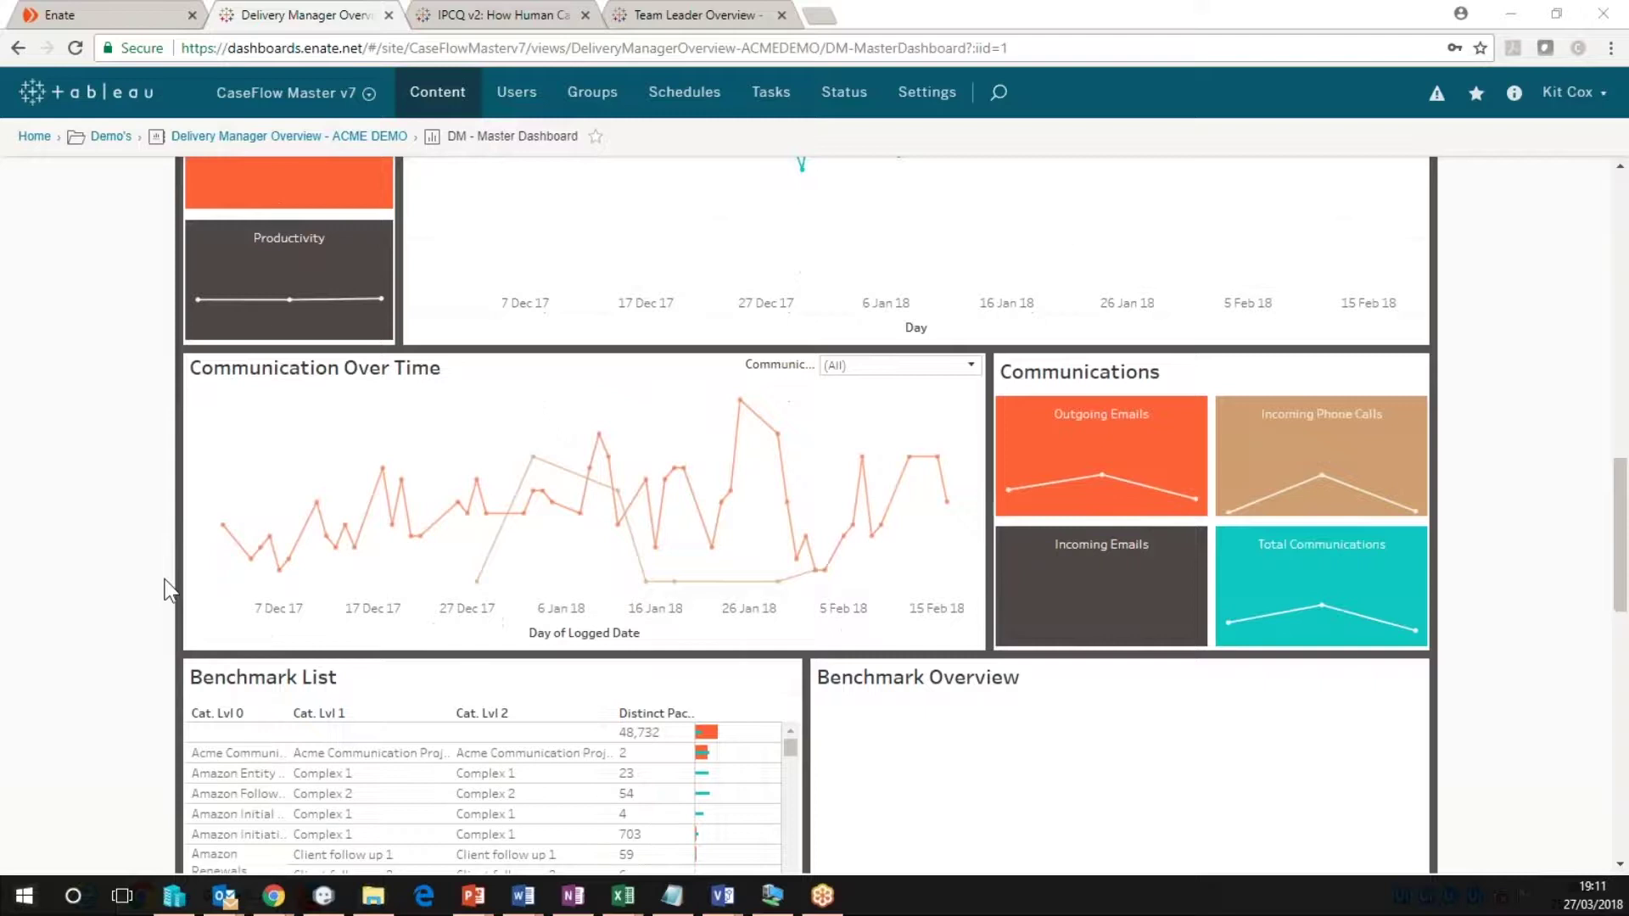
scroll(166, 585, down, 4)
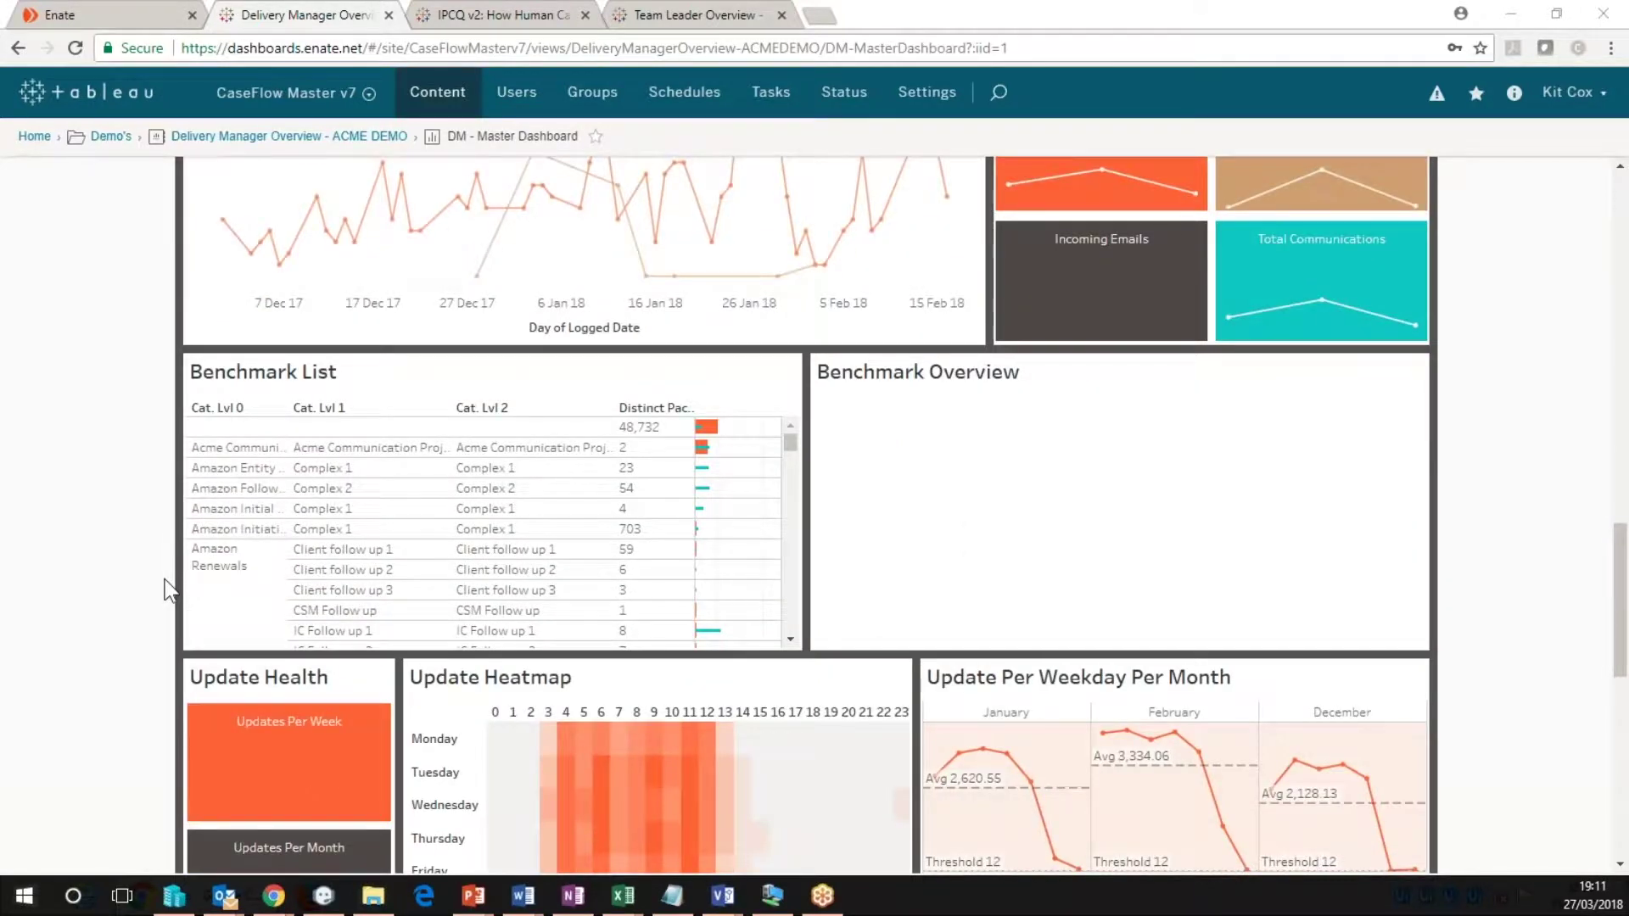
scroll(165, 579, down, 3)
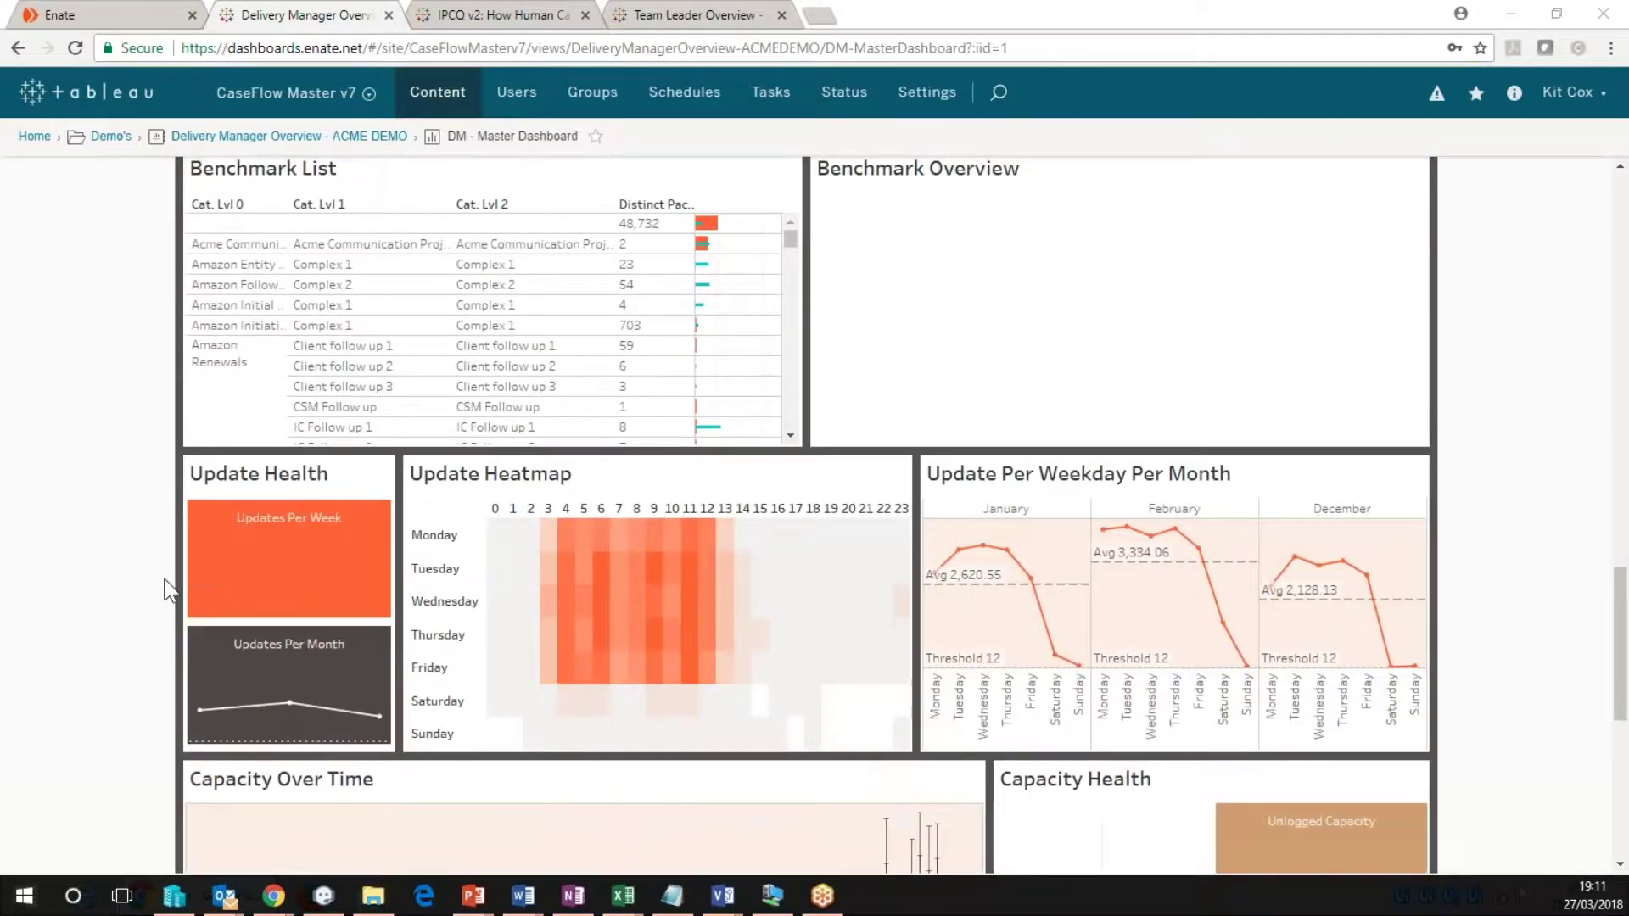
scroll(164, 579, down, 4)
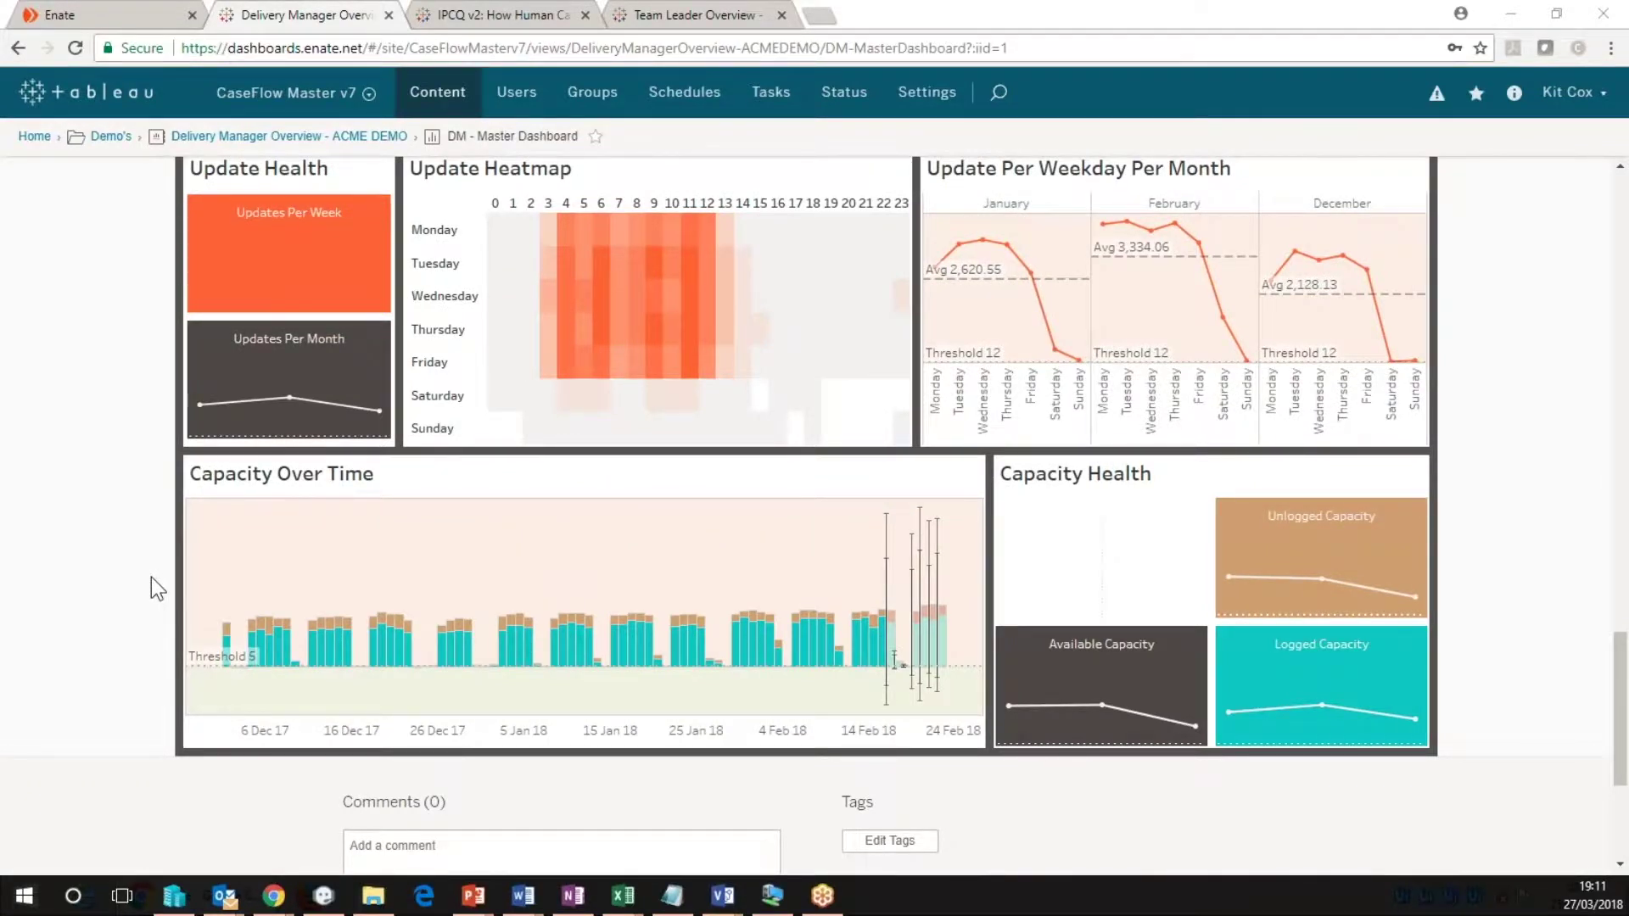
key(ctrl+4)
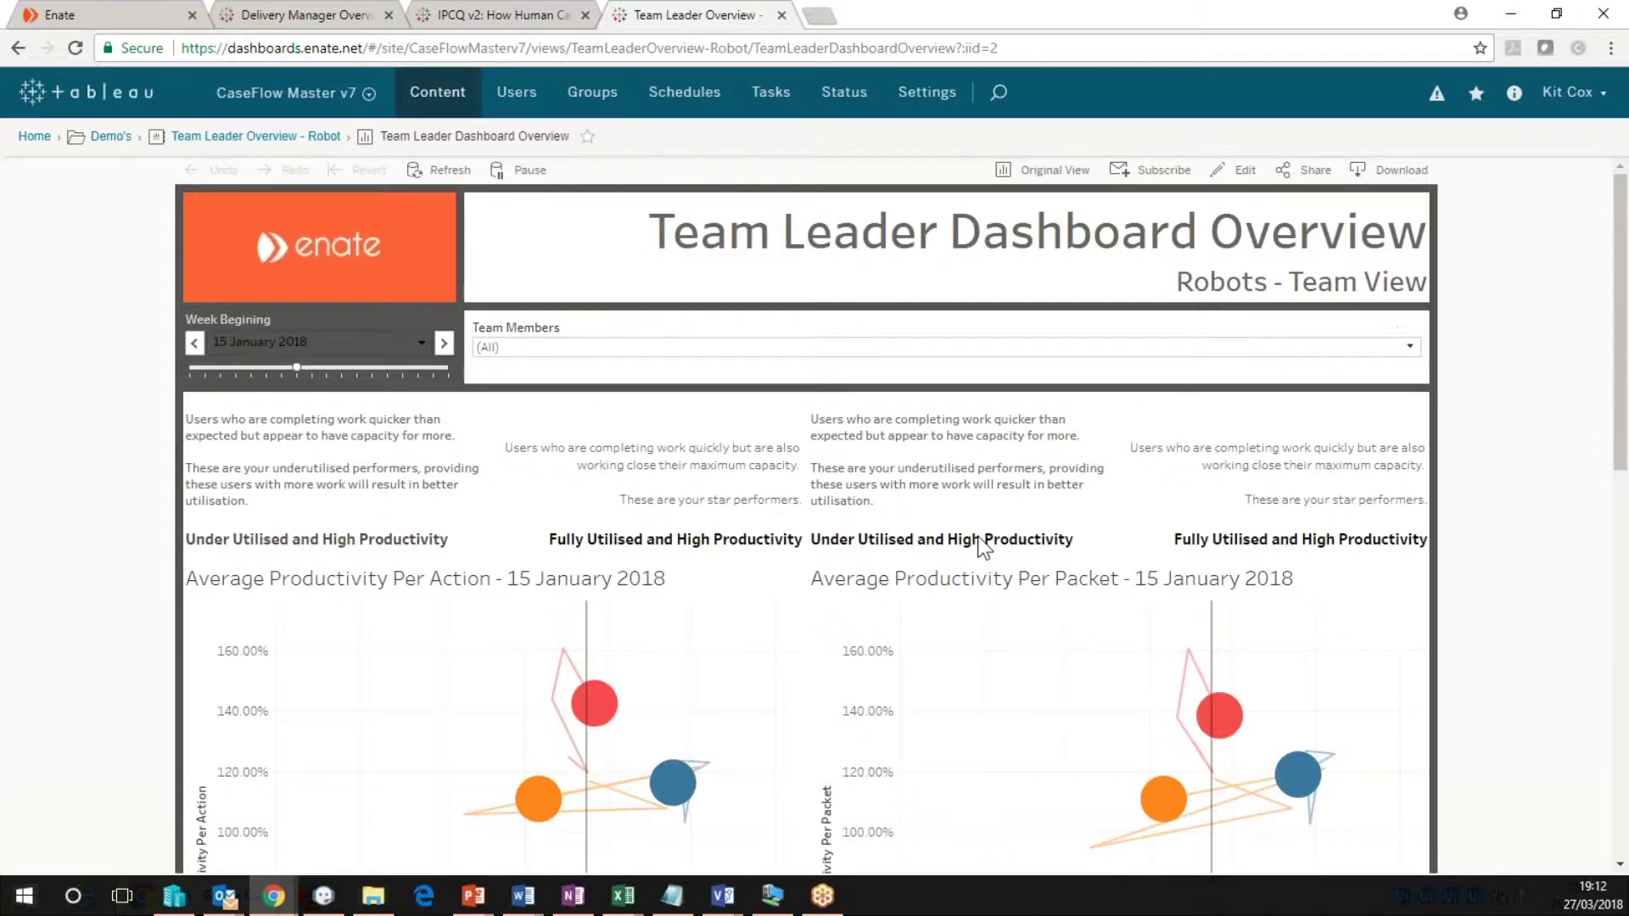
scroll(421, 606, down, 1)
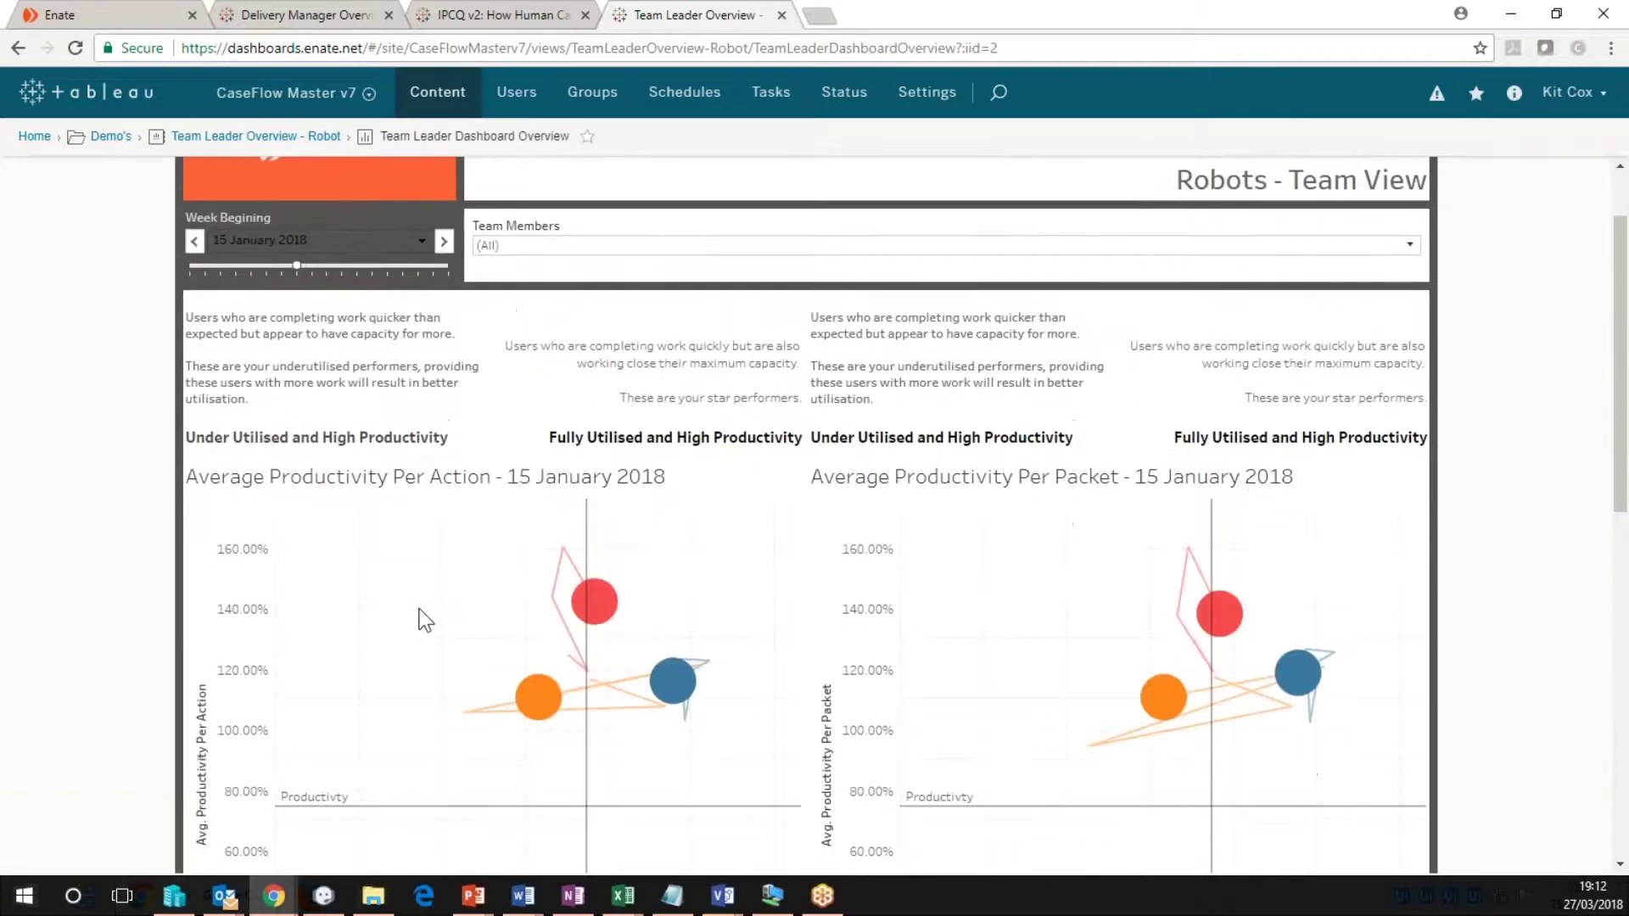
scroll(424, 619, down, 1)
scroll(424, 619, down, 2)
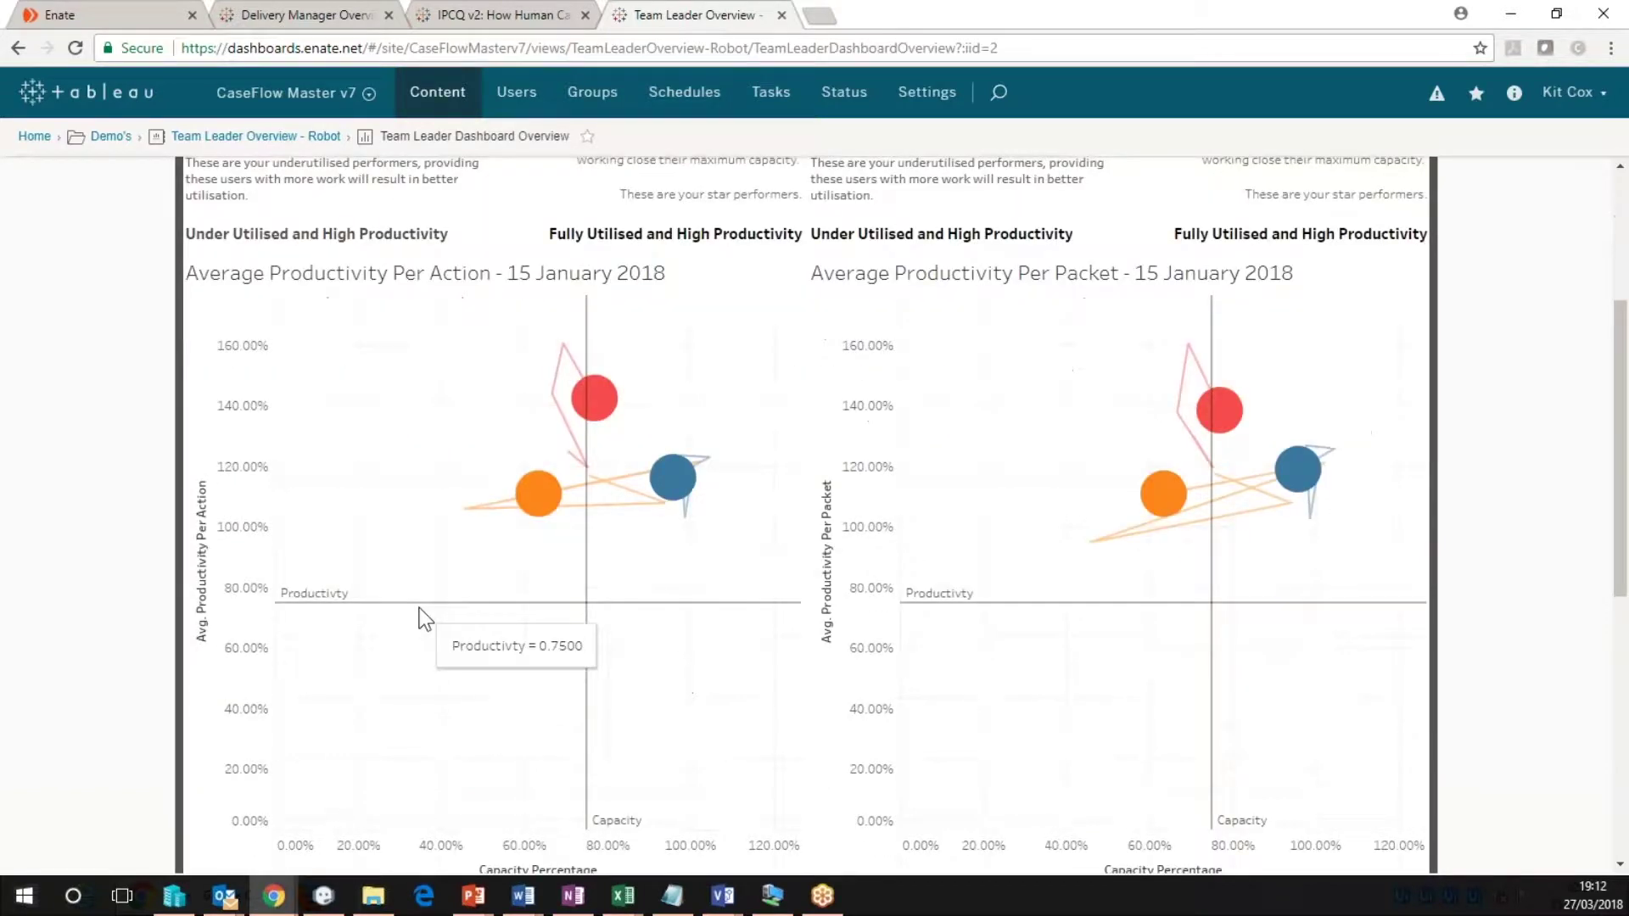
scroll(419, 609, down, 1)
scroll(422, 619, down, 1)
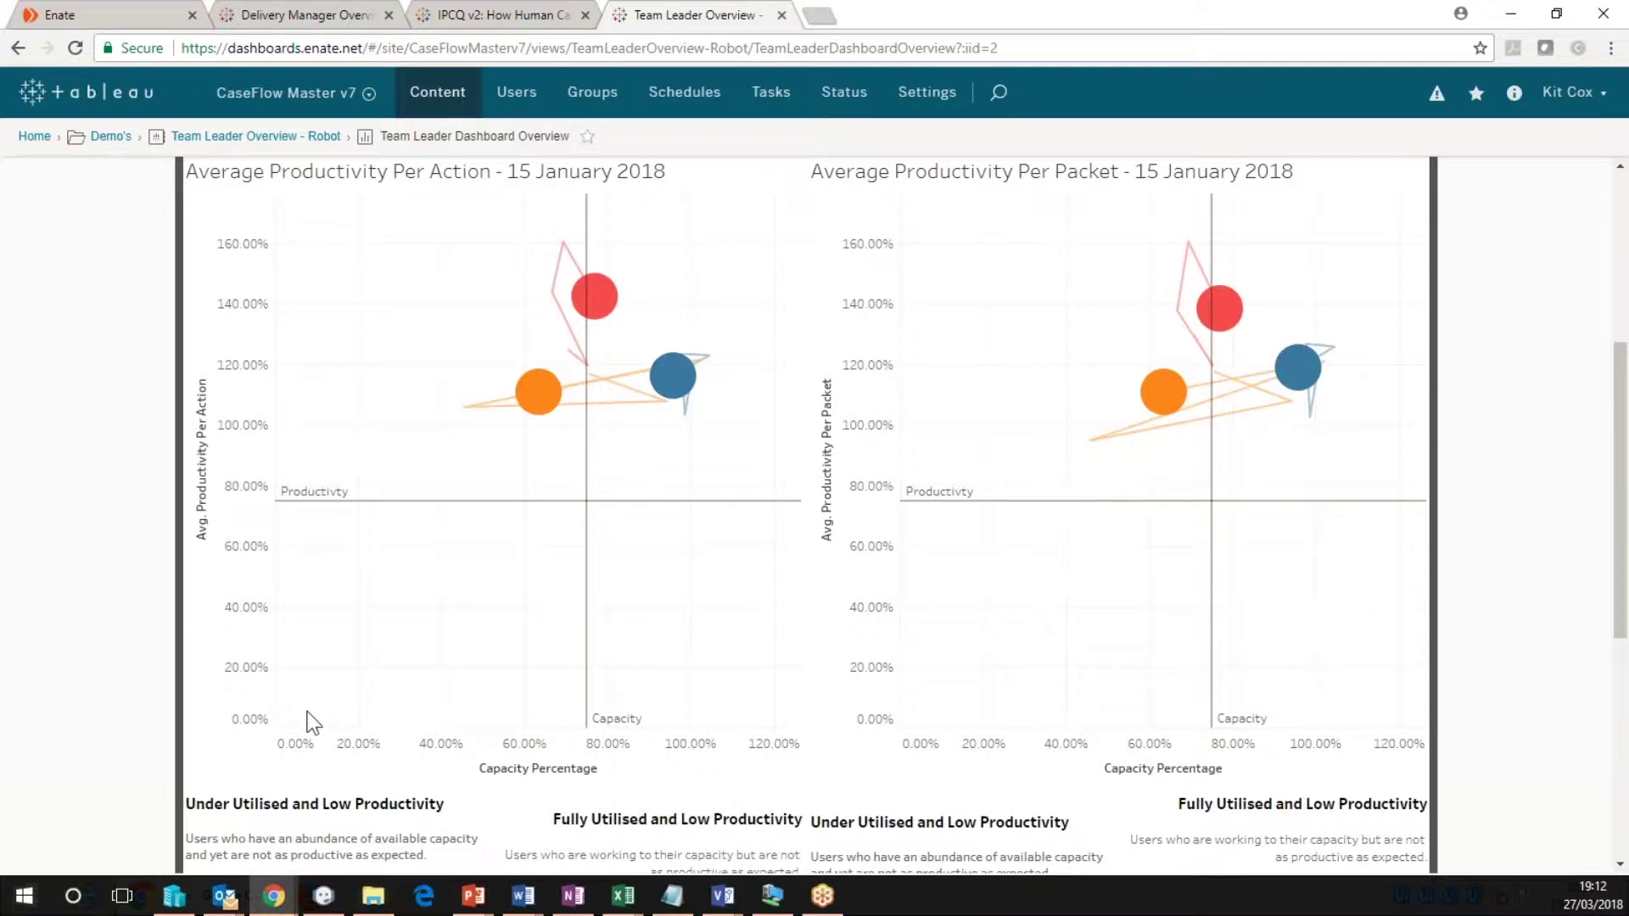
Show the How Human Capacity is Spent dashboard full screen, filtered to the Follow basic rules skill.
click(503, 14)
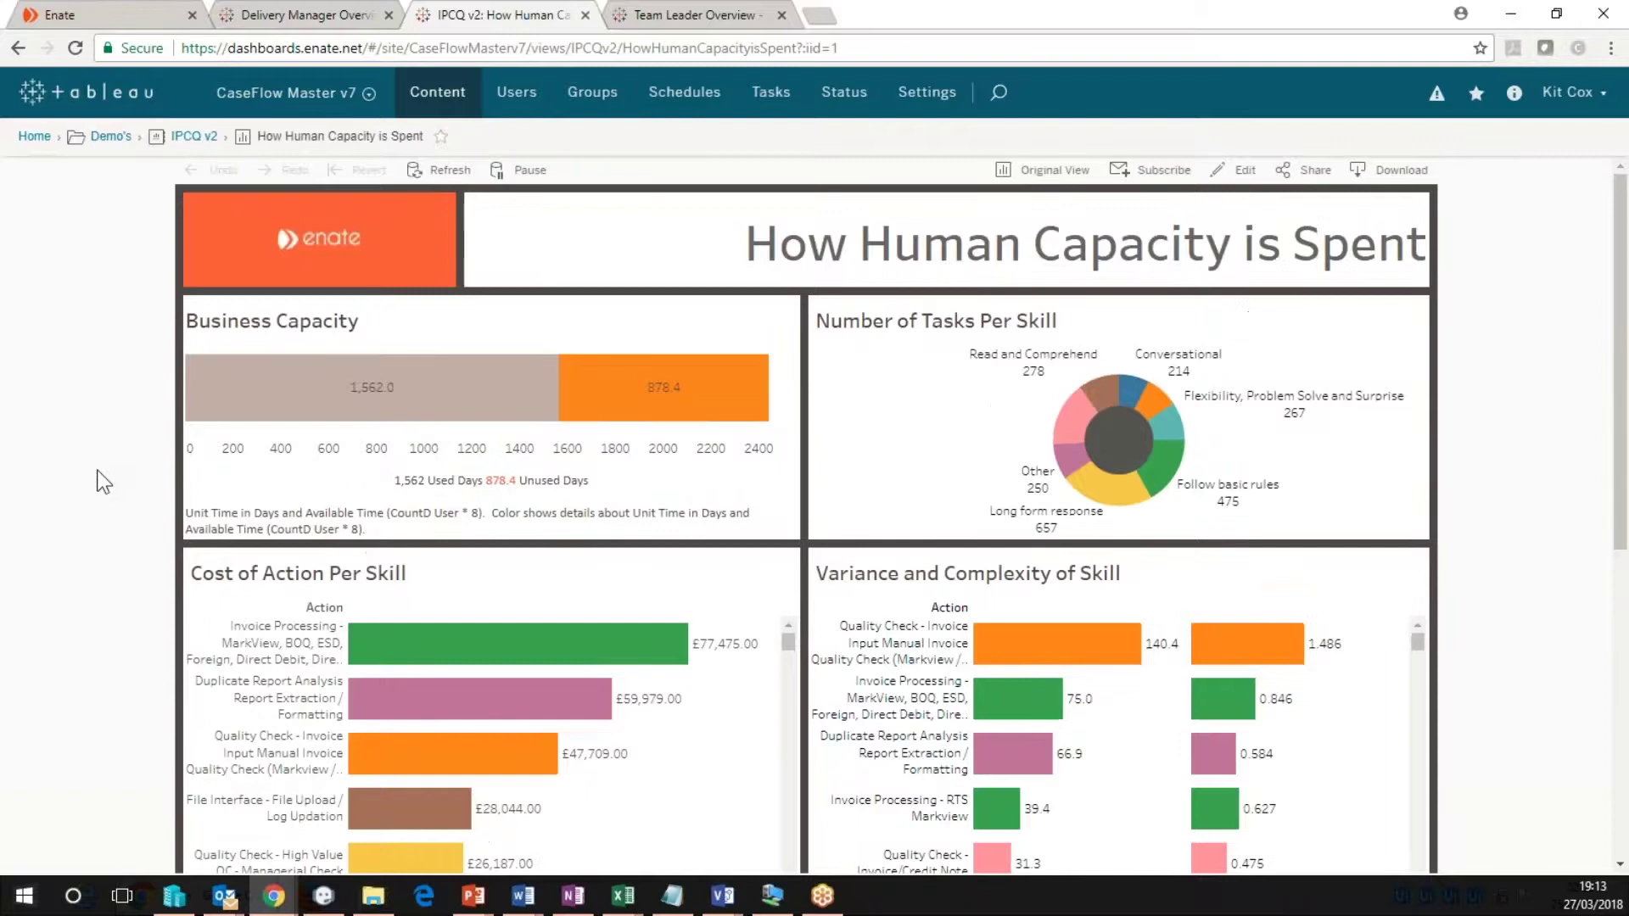
key(F11)
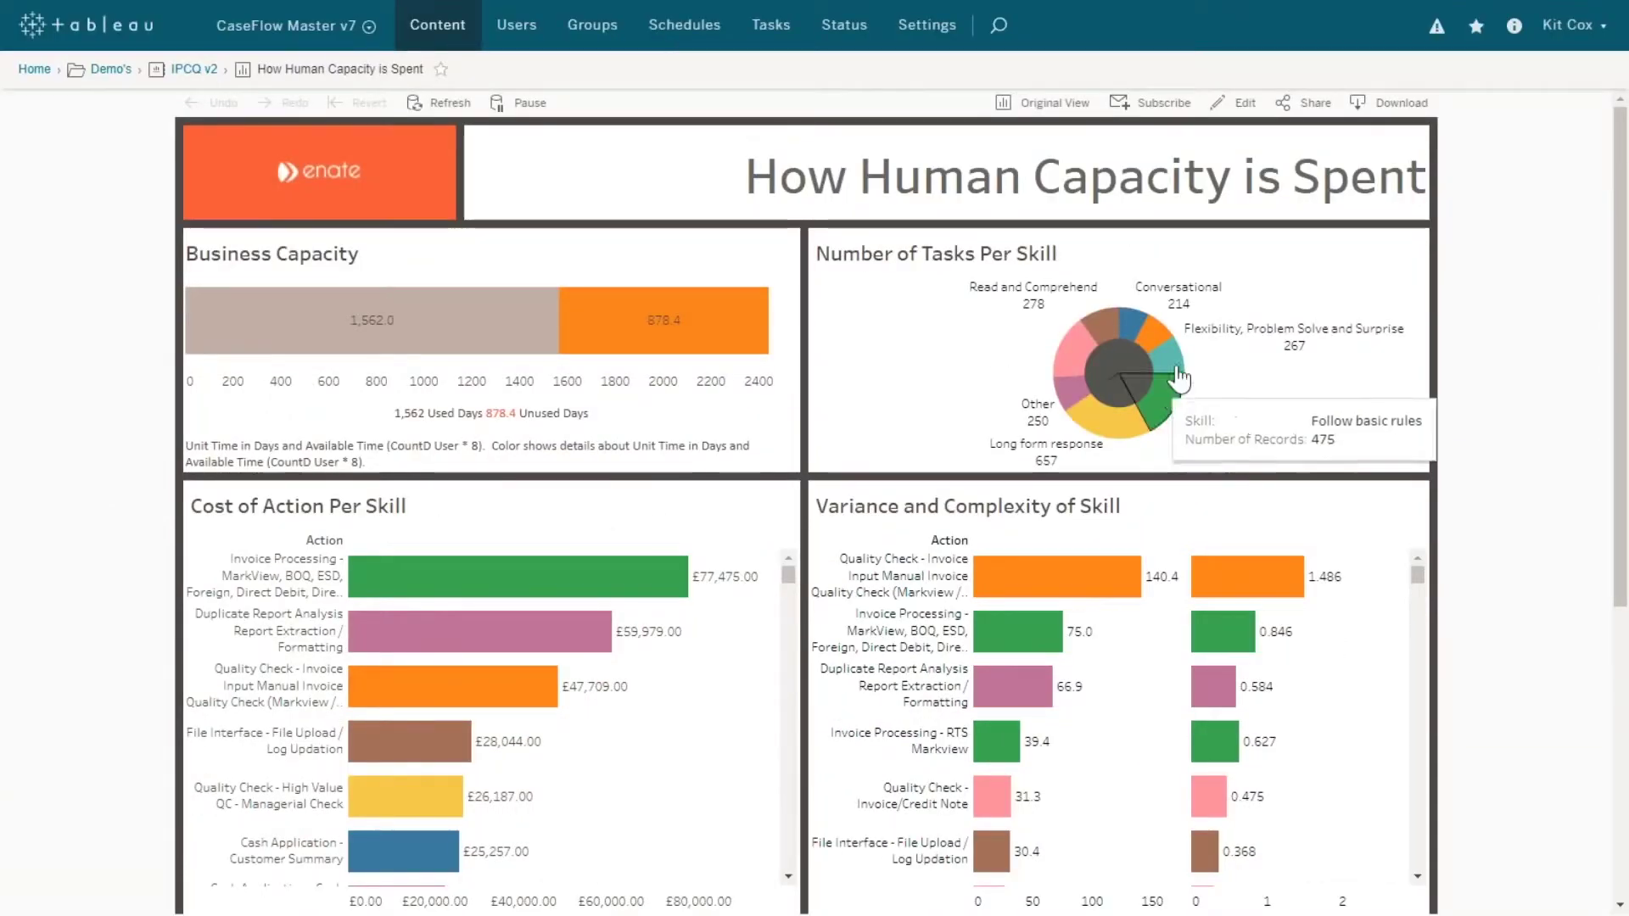
click(1163, 420)
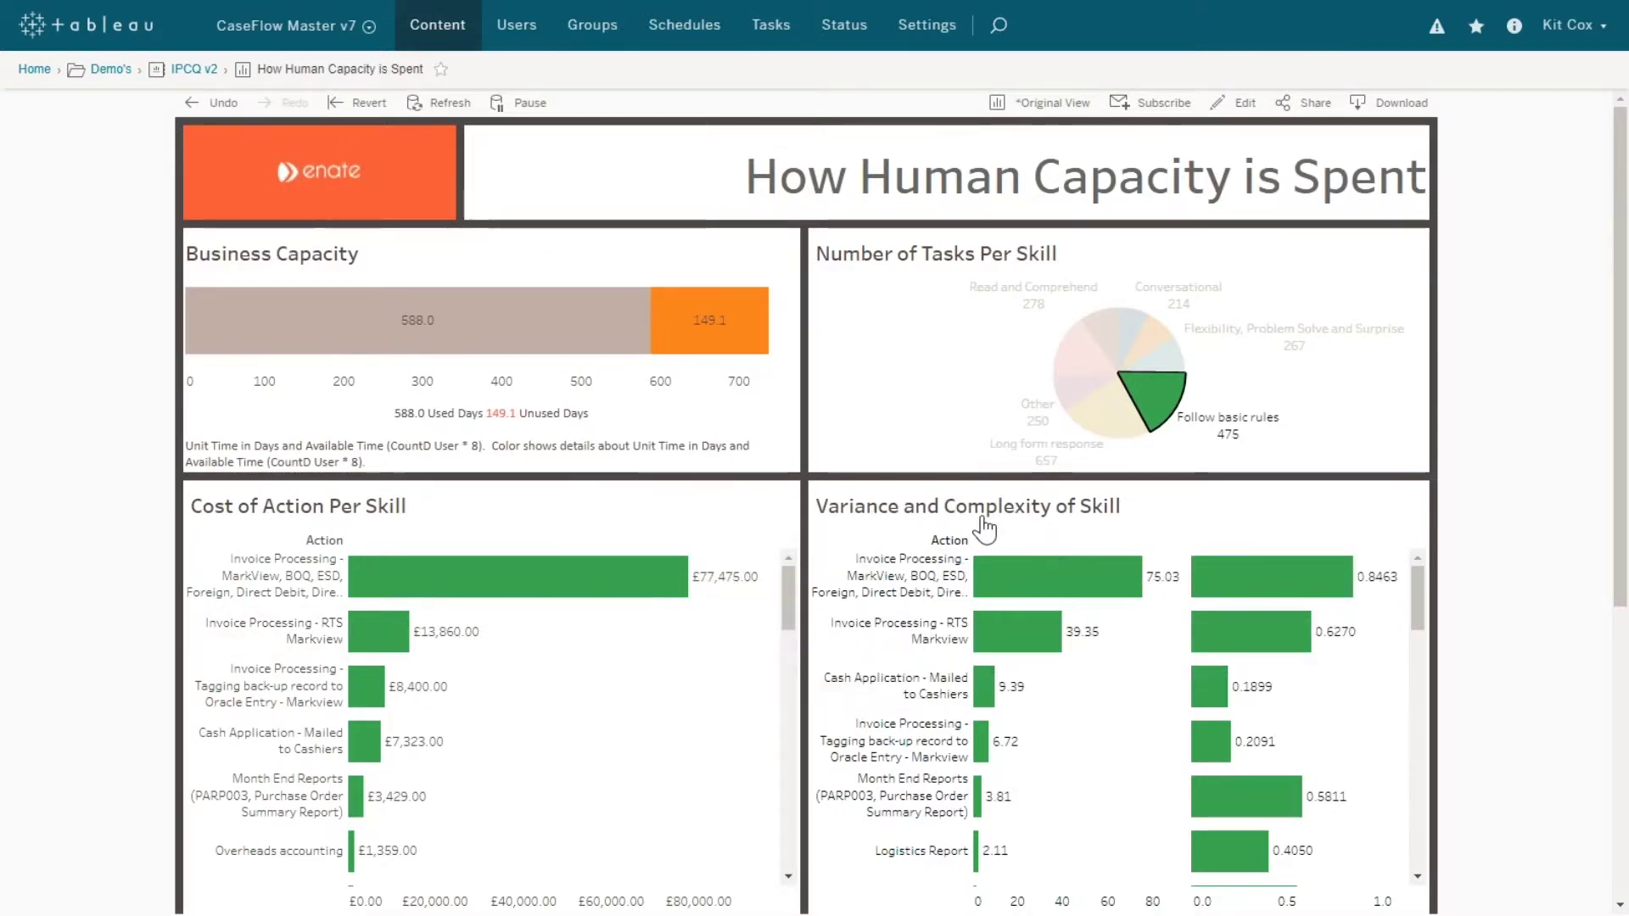
Clear the Follow basic rules filter, restoring 1,562 used and 878.4 unused days.
click(357, 103)
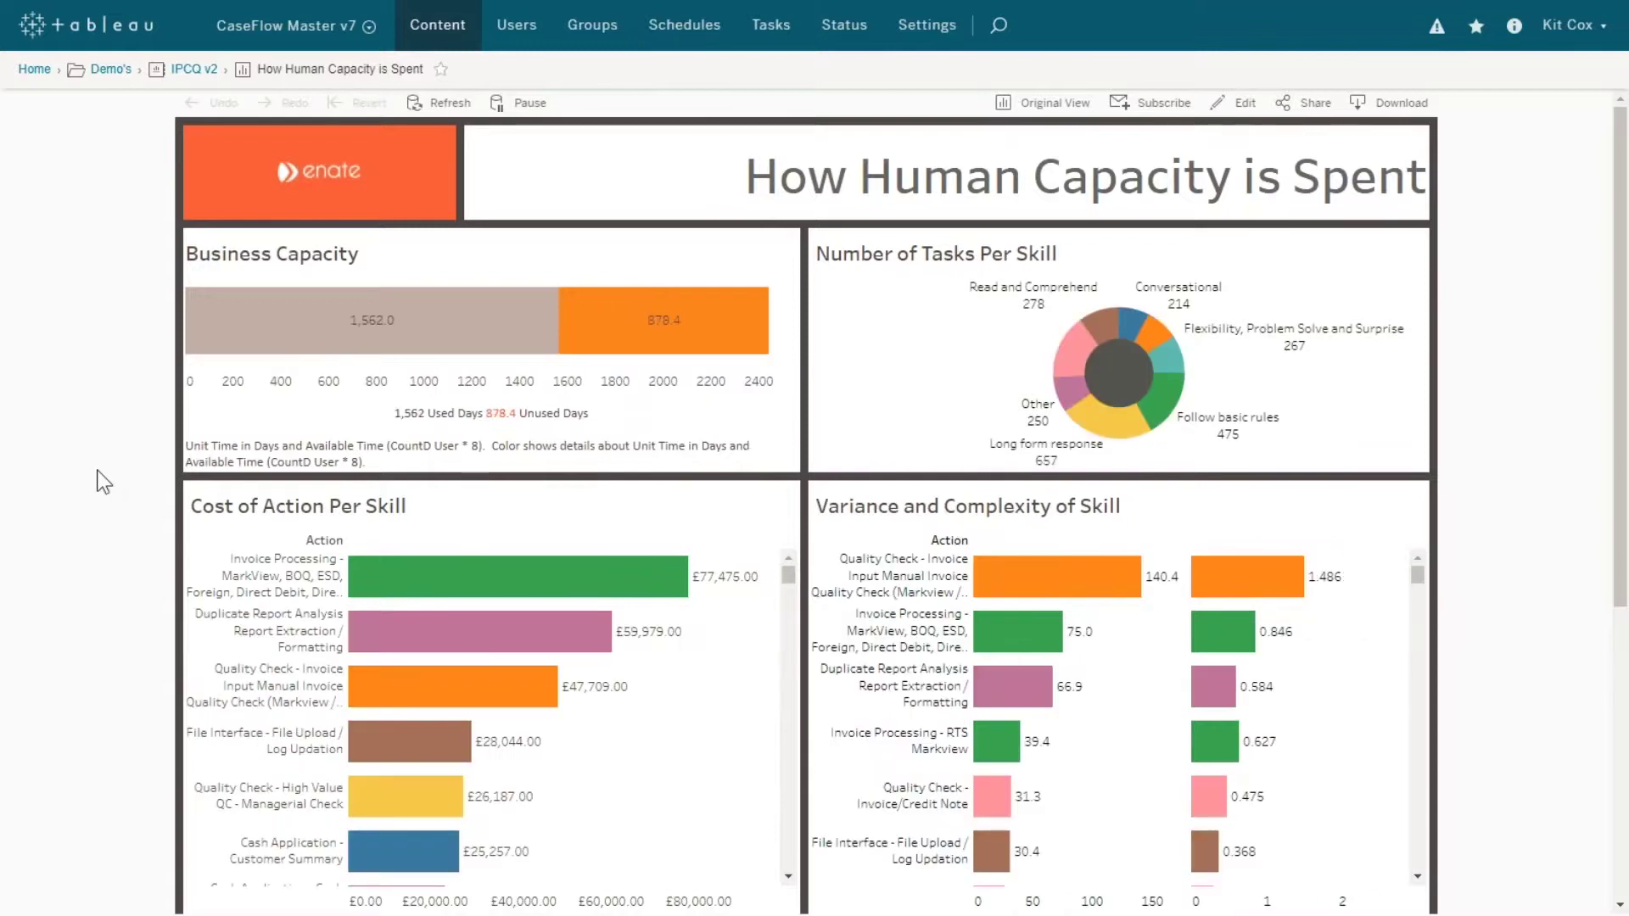